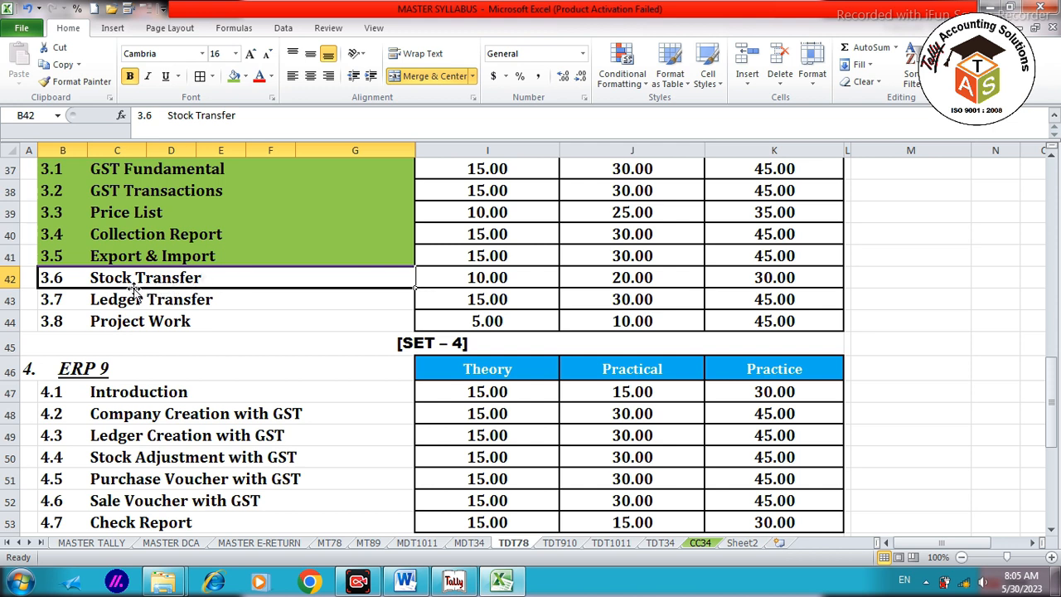
# Step: Review the Mainframe of Tally and Taxes and Return topics in the syllabus, ending at 3.6 Stock Transfer
pyautogui.scroll(-1, 133, 286)
pyautogui.scroll(6, 145, 284)
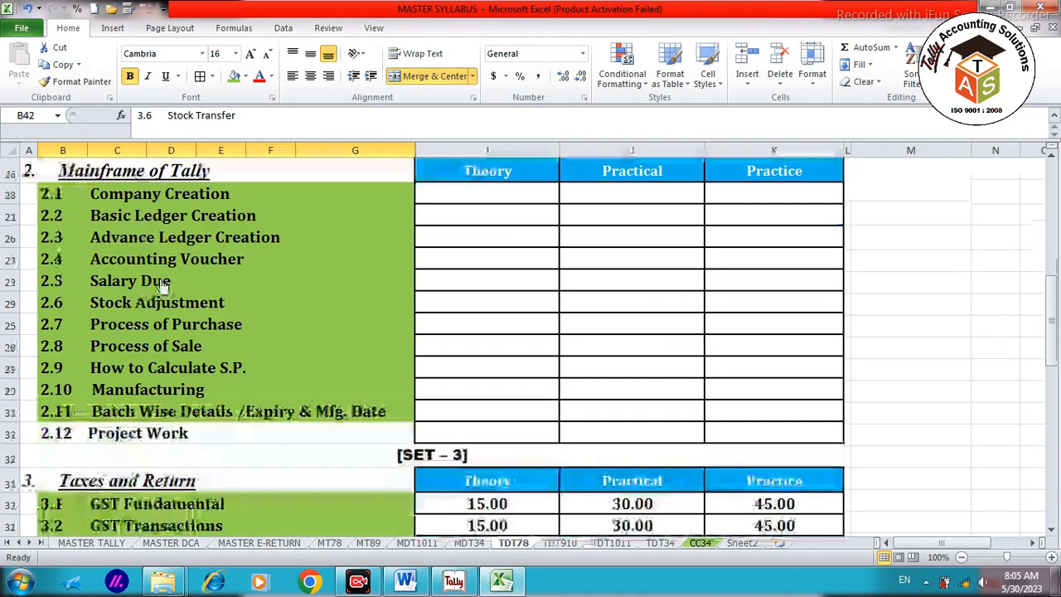
pyautogui.moveTo(166, 194); pyautogui.dragTo(258, 383)
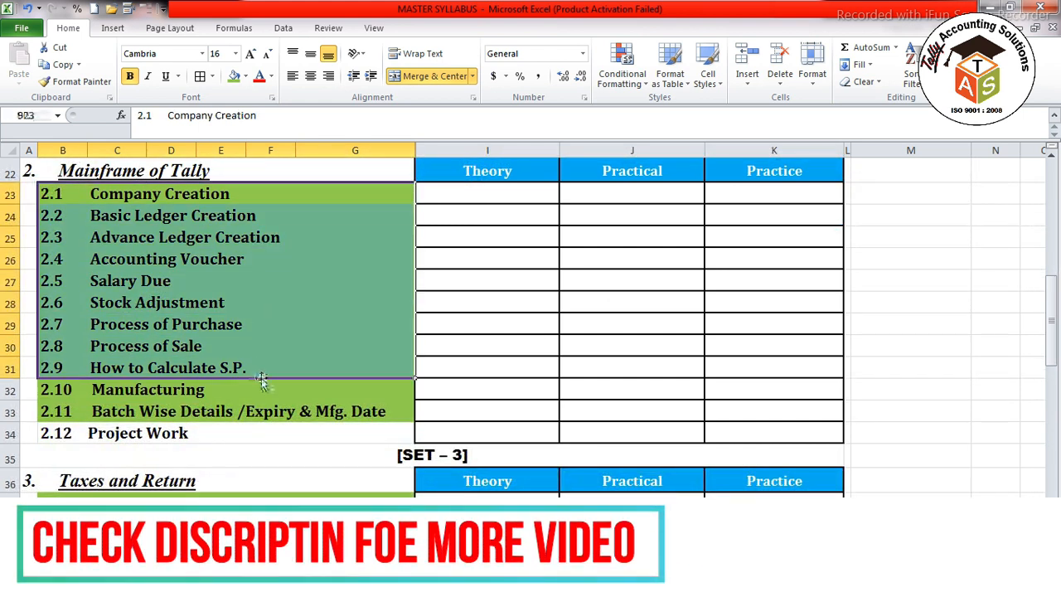
pyautogui.scroll(-3, 254, 374)
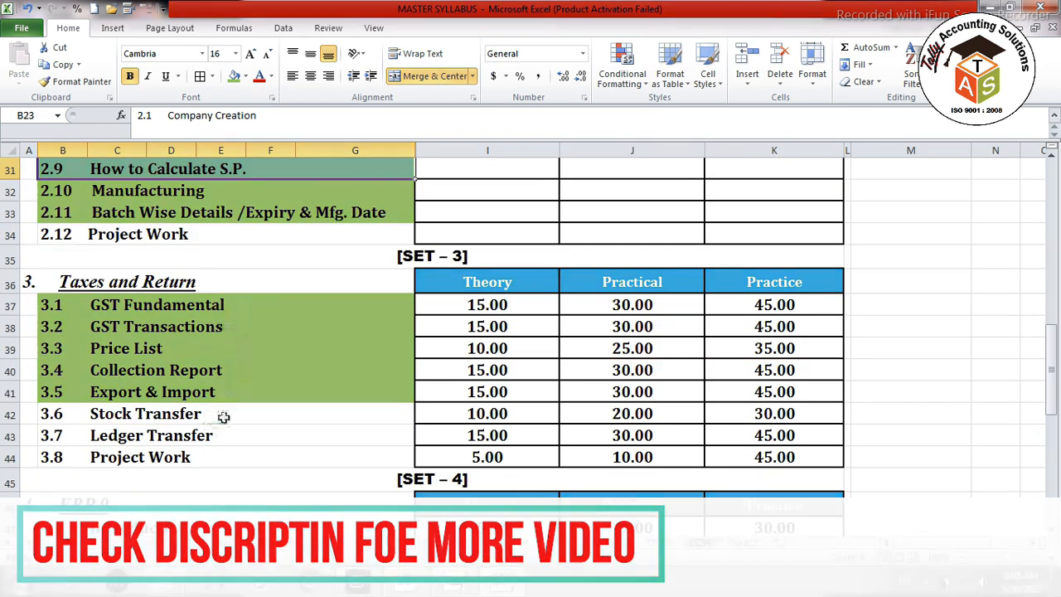
pyautogui.click(221, 415)
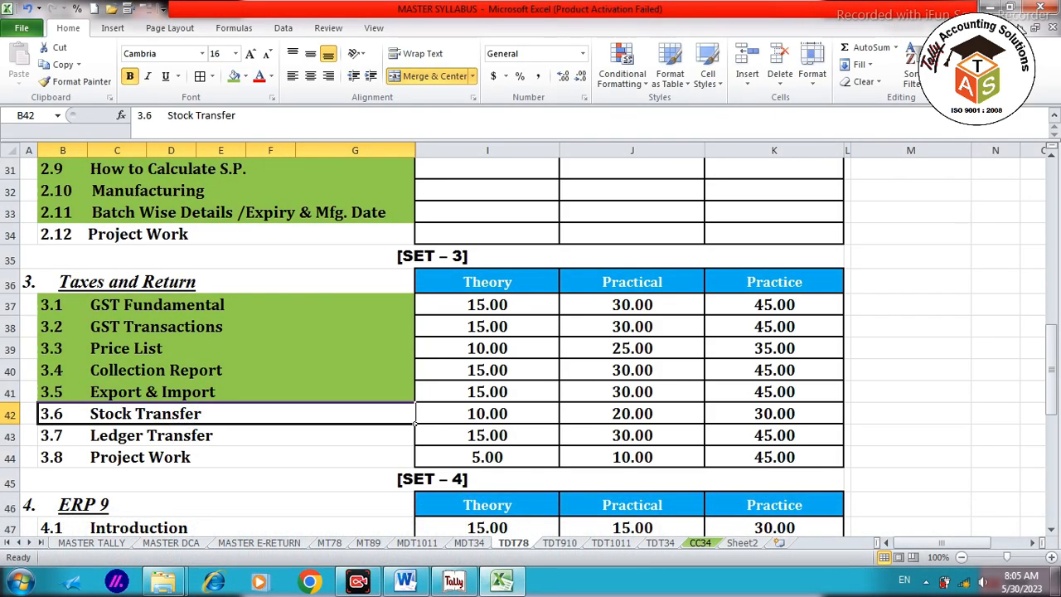
# Step: Open the Word document 3.6 STOCK TRANSFER ok from the CHAPTER TALLY NEW folder and maximize its window
pyautogui.click(992, 7)
pyautogui.click(995, 8)
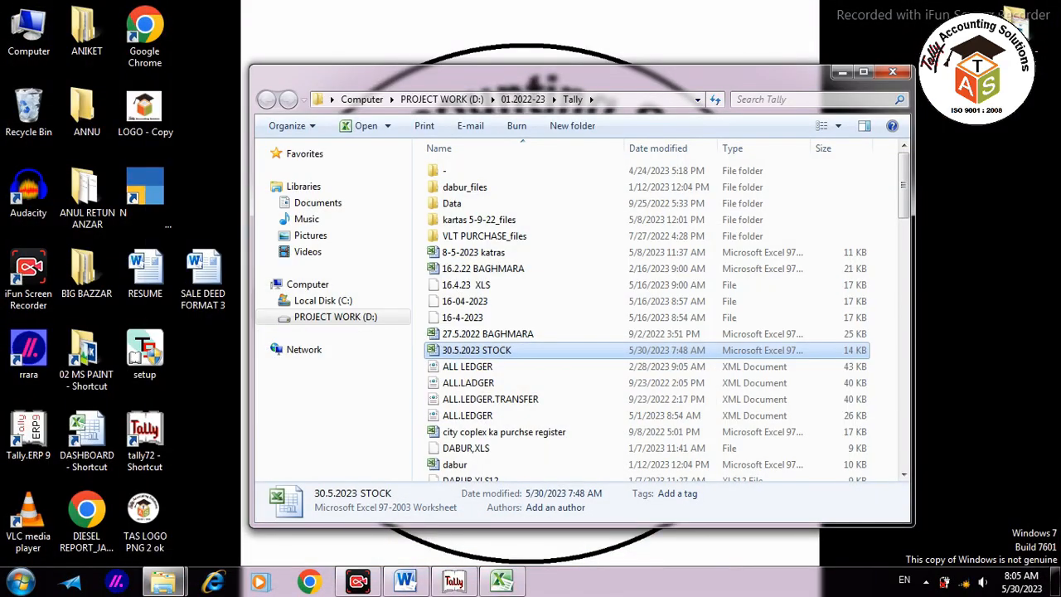
pyautogui.click(904, 73)
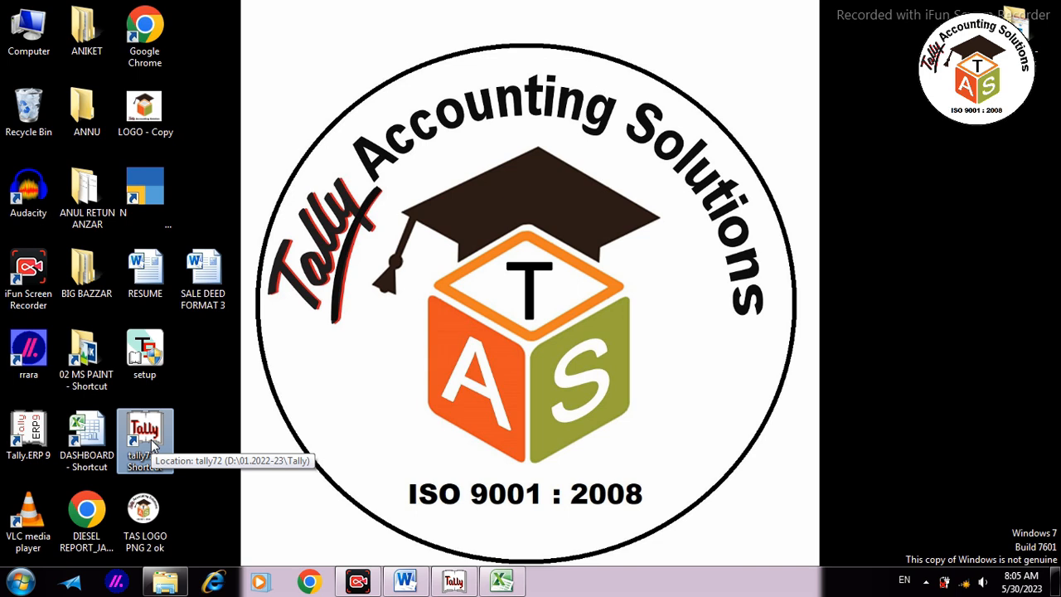
pyautogui.click(165, 582)
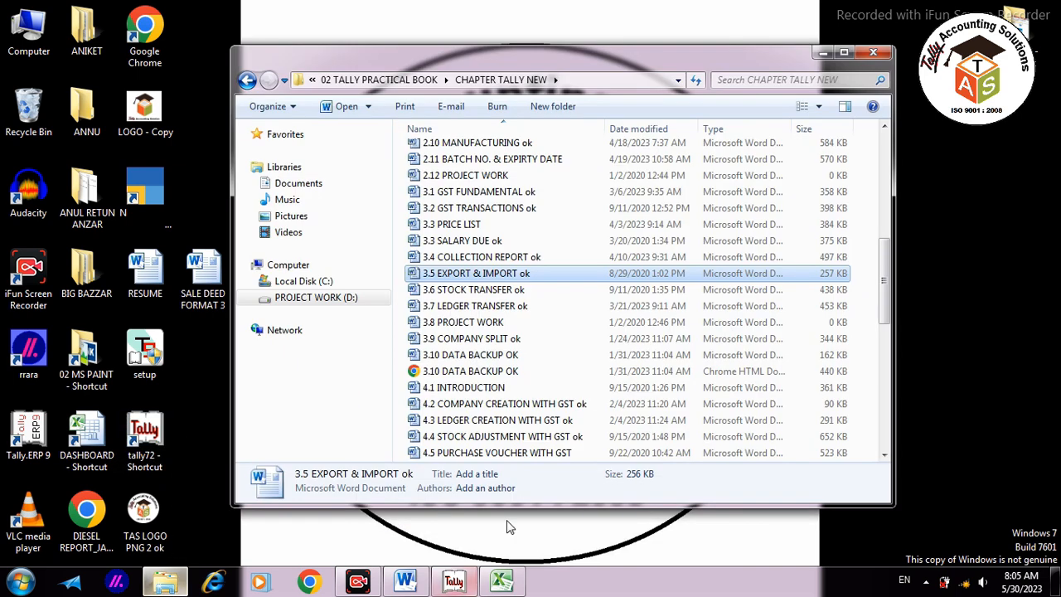
pyautogui.click(484, 292)
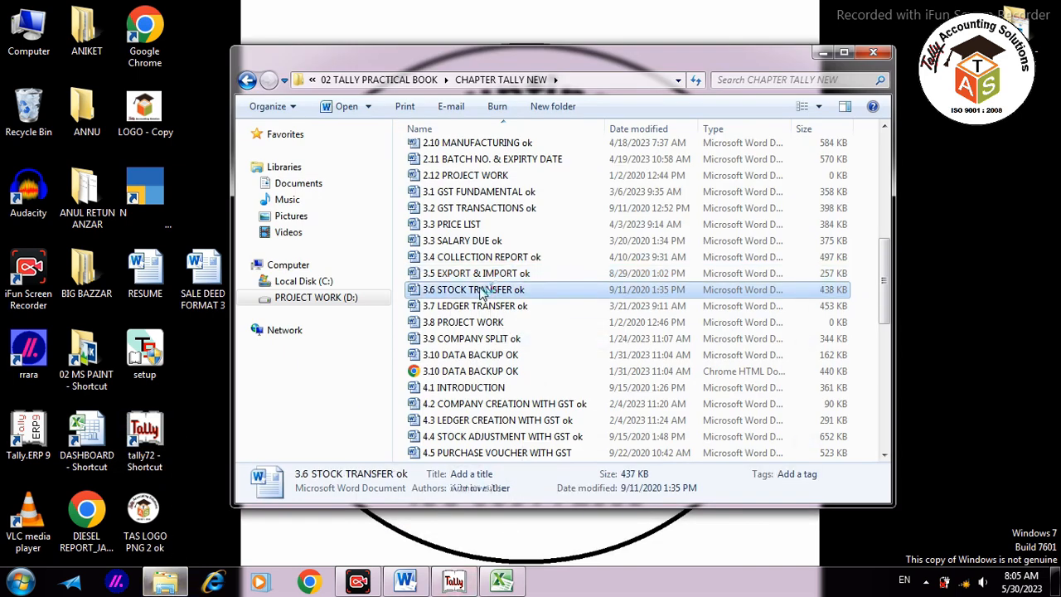
pyautogui.doubleClick(484, 292)
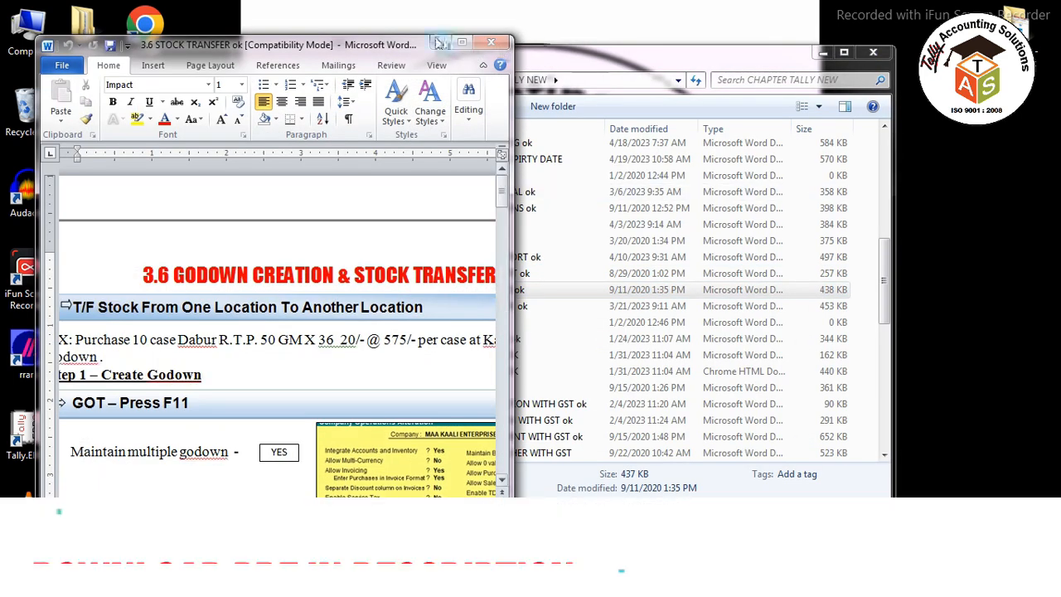
pyautogui.click(461, 42)
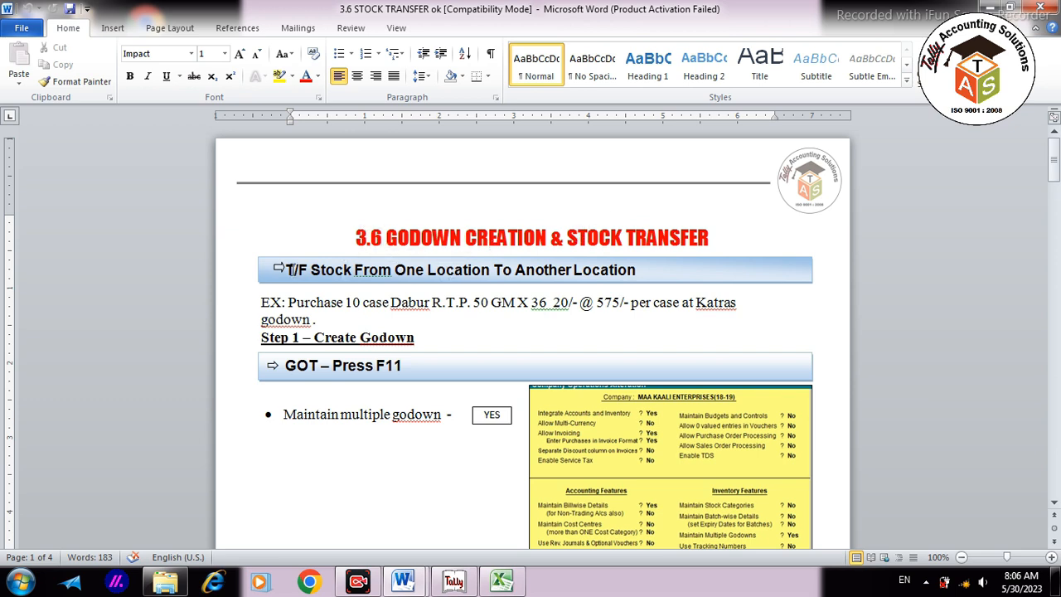
# Step: Shorten "Katras" to "Katra" in the Dabur purchase example and move the right margin outward so the sentence fits on one line
pyautogui.click(405, 269)
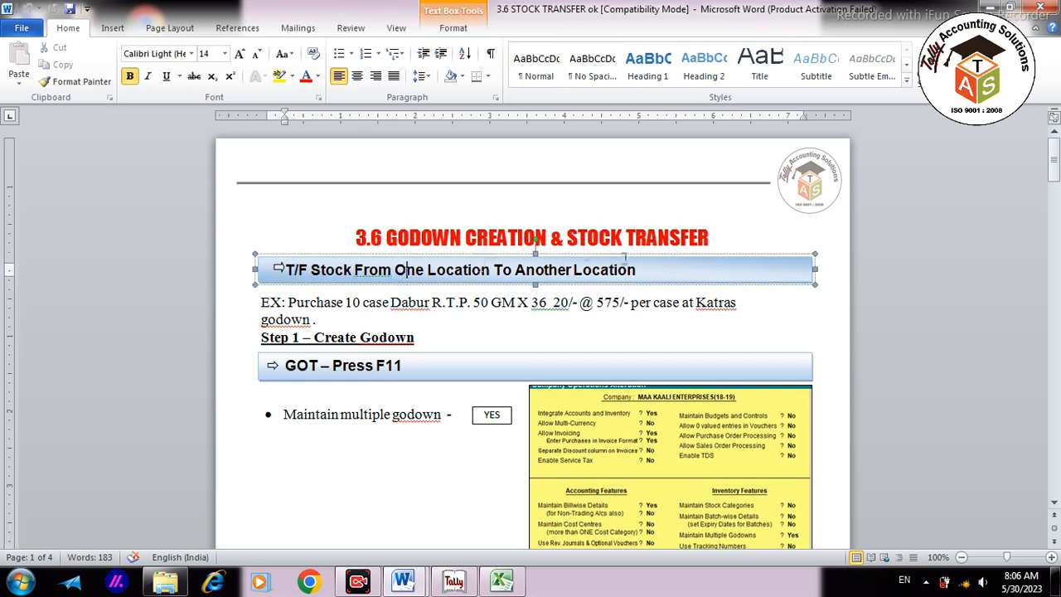
pyautogui.moveTo(288, 304); pyautogui.dragTo(469, 297)
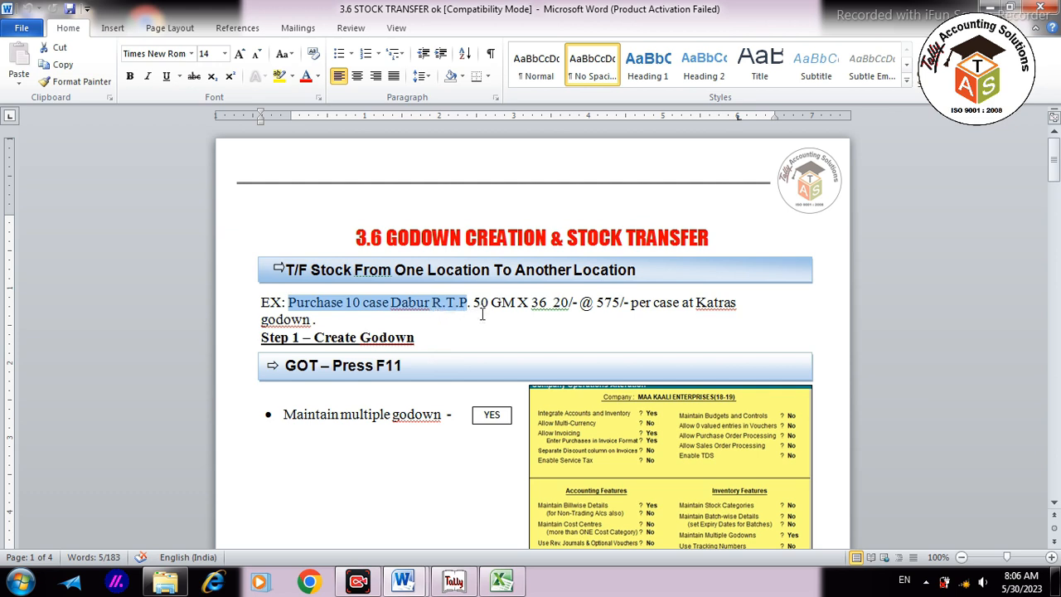
pyautogui.moveTo(488, 309); pyautogui.dragTo(617, 311)
pyautogui.click(547, 303)
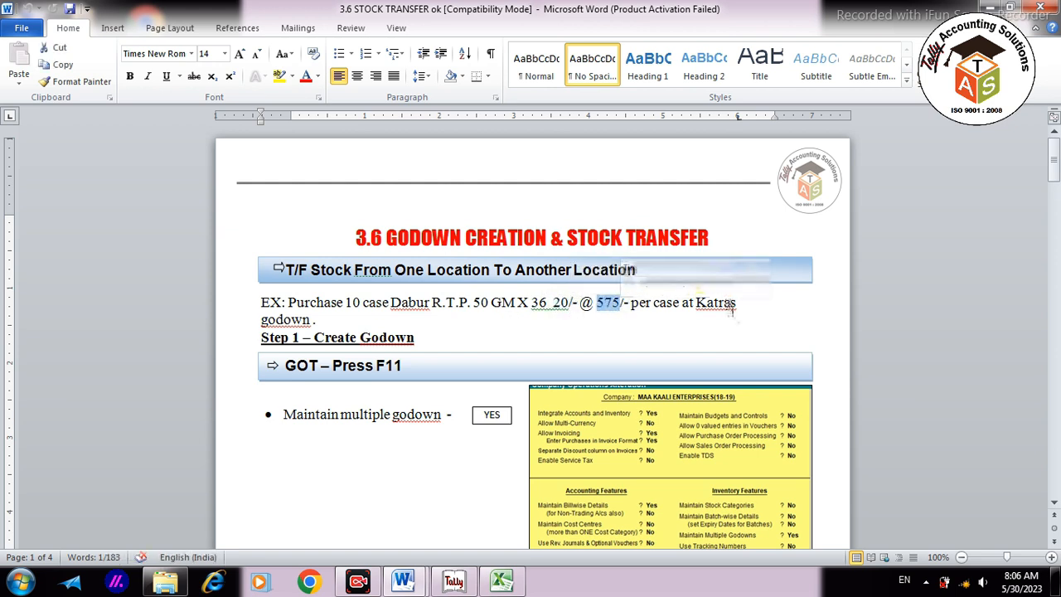
pyautogui.click(263, 324)
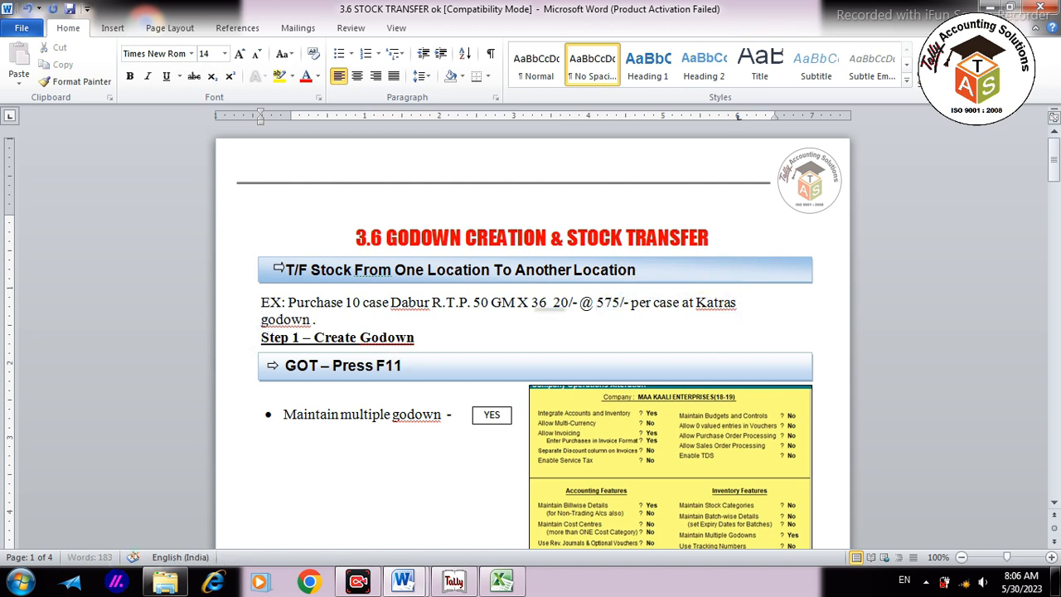
pyautogui.press('BackSpace')
pyautogui.press('BackSpace')
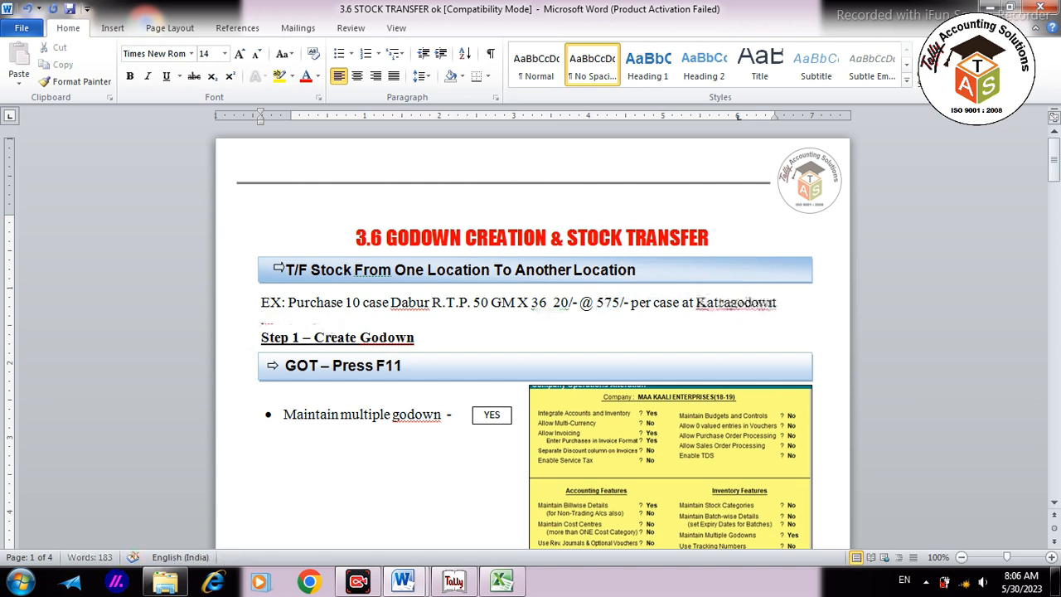
pyautogui.press('End')
pyautogui.write('.')
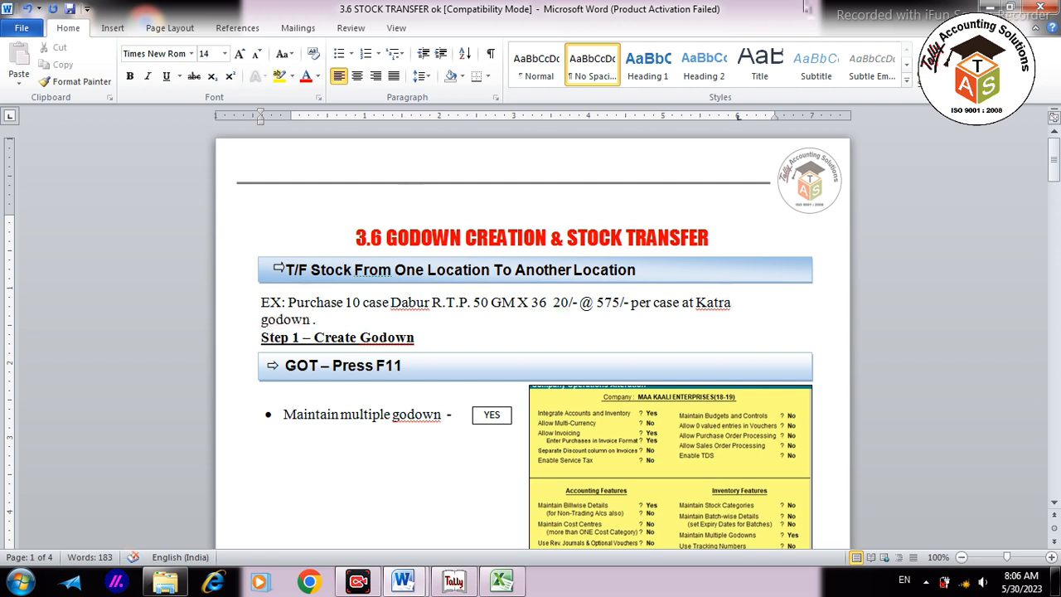
pyautogui.moveTo(780, 114); pyautogui.dragTo(803, 116)
pyautogui.click(733, 302)
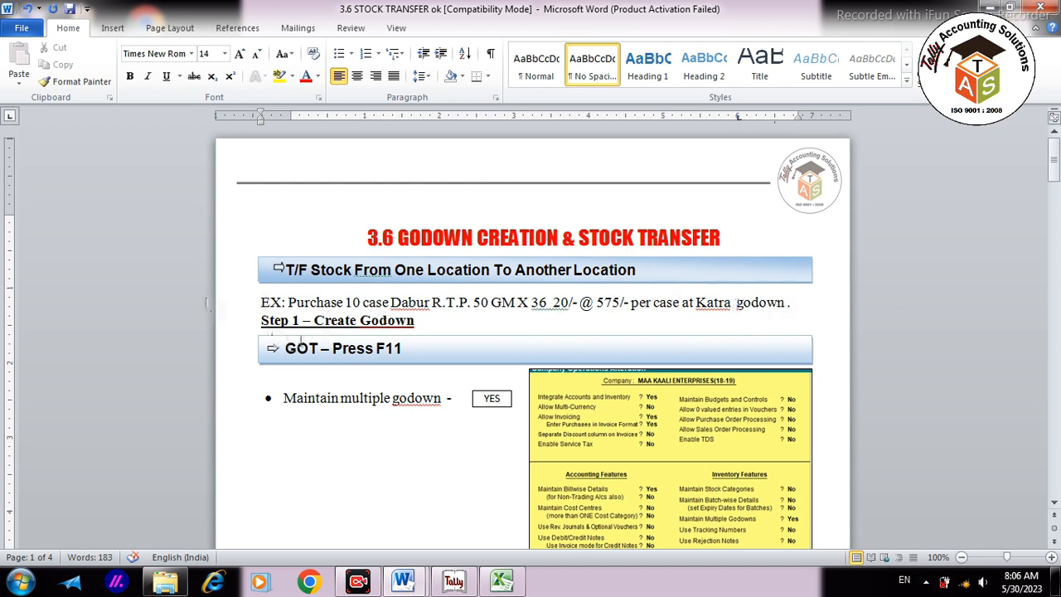
# Step: Insert a block right arrow on the yellow features picture, pointing at the Maintain Multiple Godowns line
pyautogui.moveTo(416, 324); pyautogui.dragTo(284, 326)
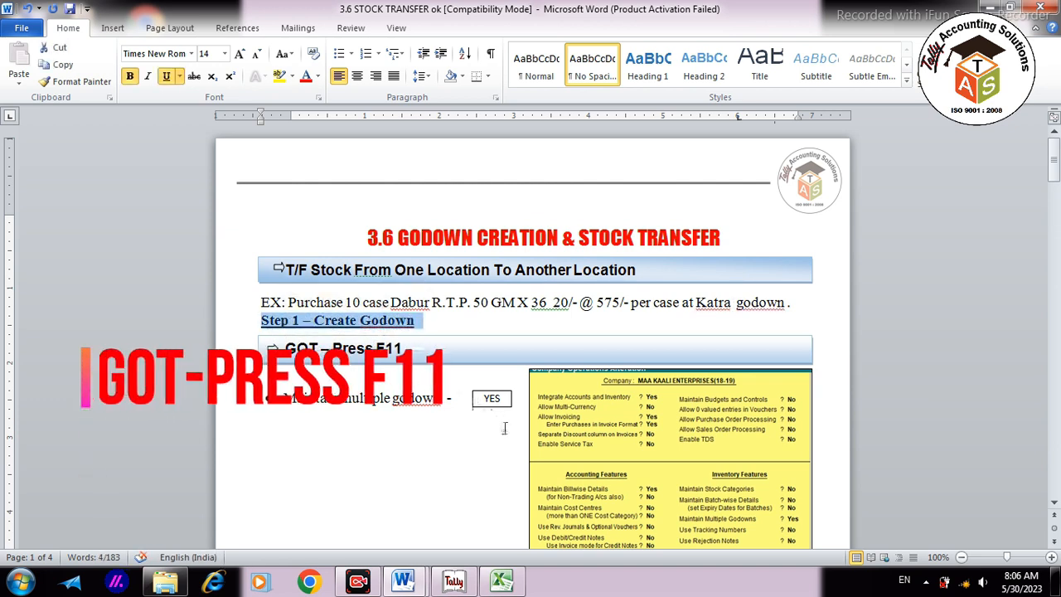
pyautogui.scroll(-3, 510, 428)
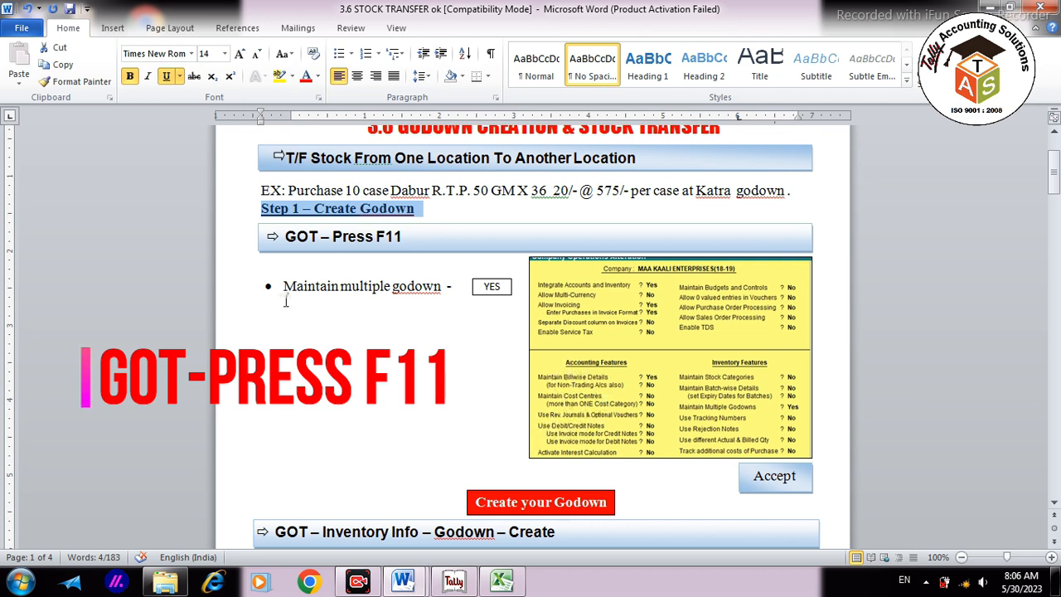
pyautogui.moveTo(282, 286); pyautogui.dragTo(447, 286)
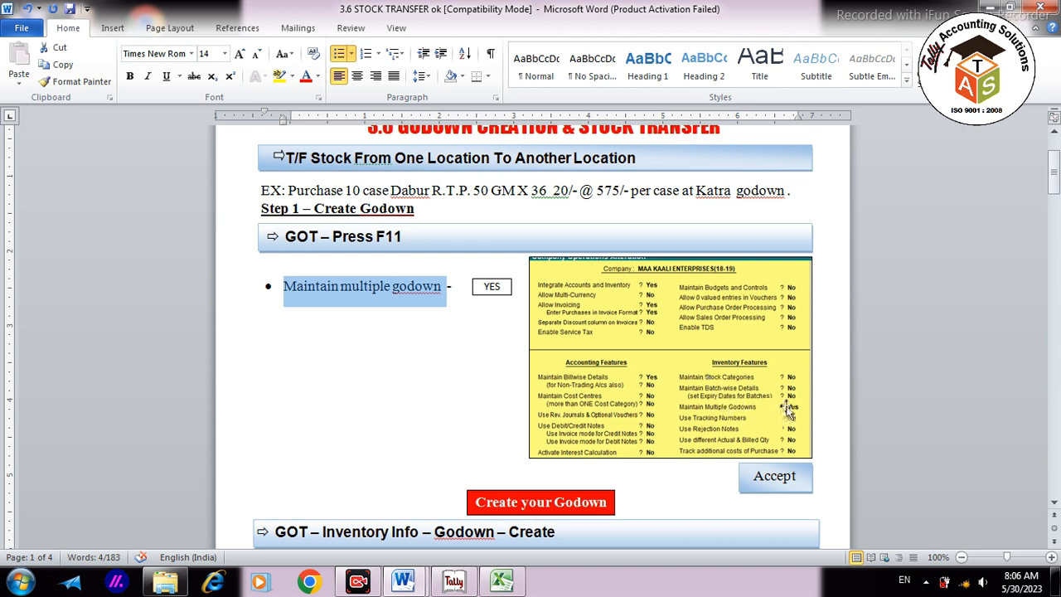
pyautogui.click(113, 28)
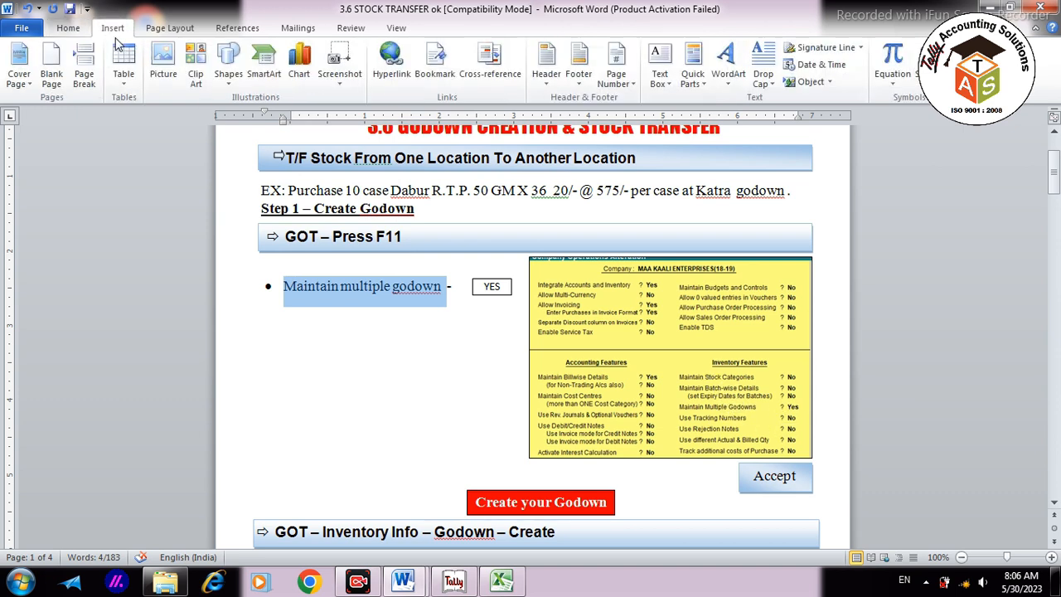
pyautogui.click(228, 66)
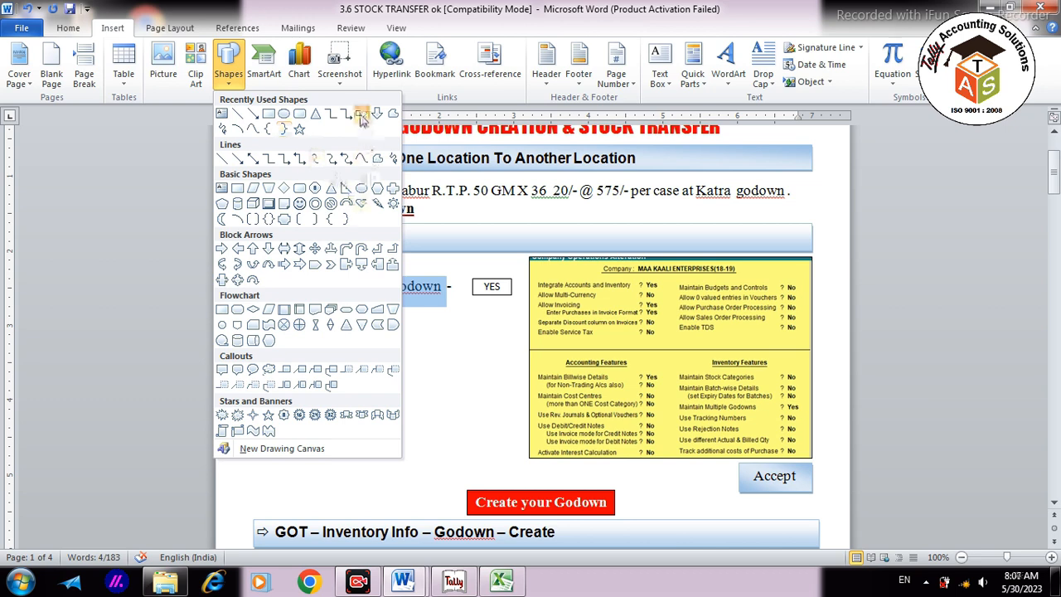
pyautogui.click(361, 113)
pyautogui.moveTo(735, 405); pyautogui.dragTo(773, 420)
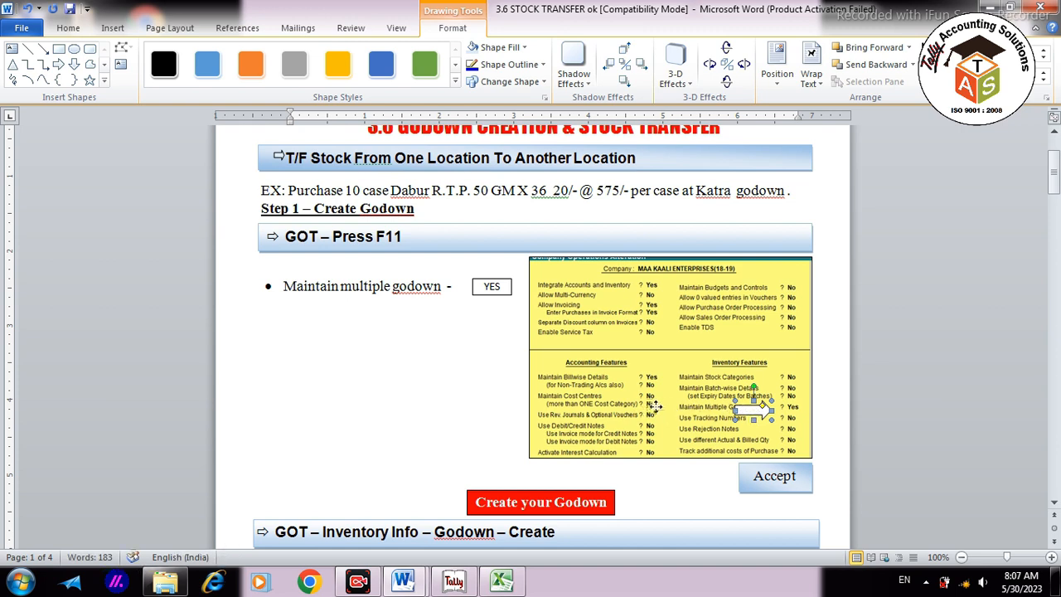
pyautogui.moveTo(655, 406); pyautogui.dragTo(654, 406)
pyautogui.click(292, 375)
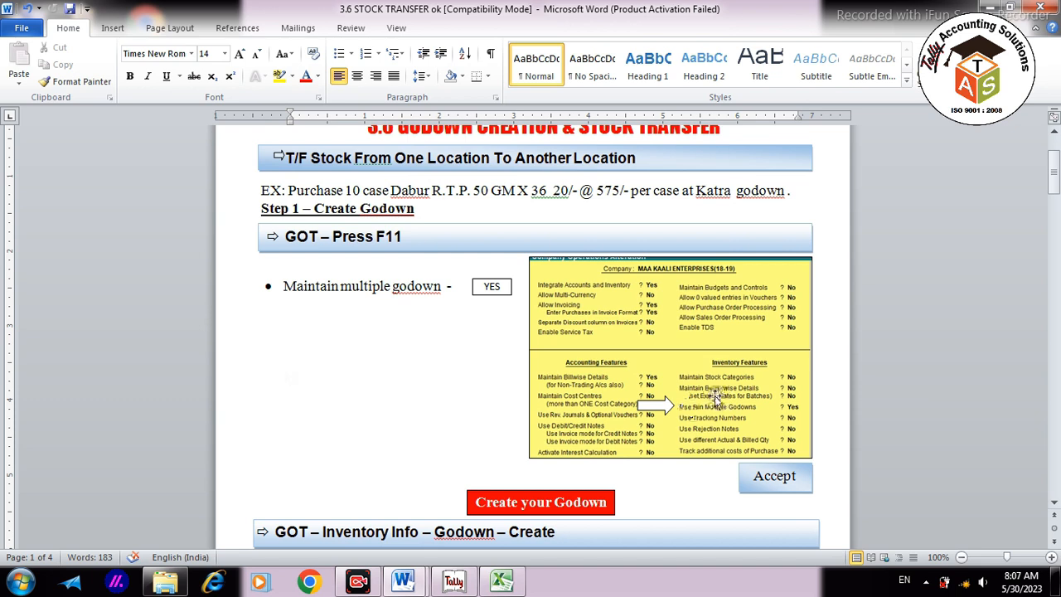
# Step: Look over the Create your Godown section, leave the document and switch to Tally 7.2 from the desktop
pyautogui.scroll(-2, 661, 459)
pyautogui.scroll(-1, 661, 458)
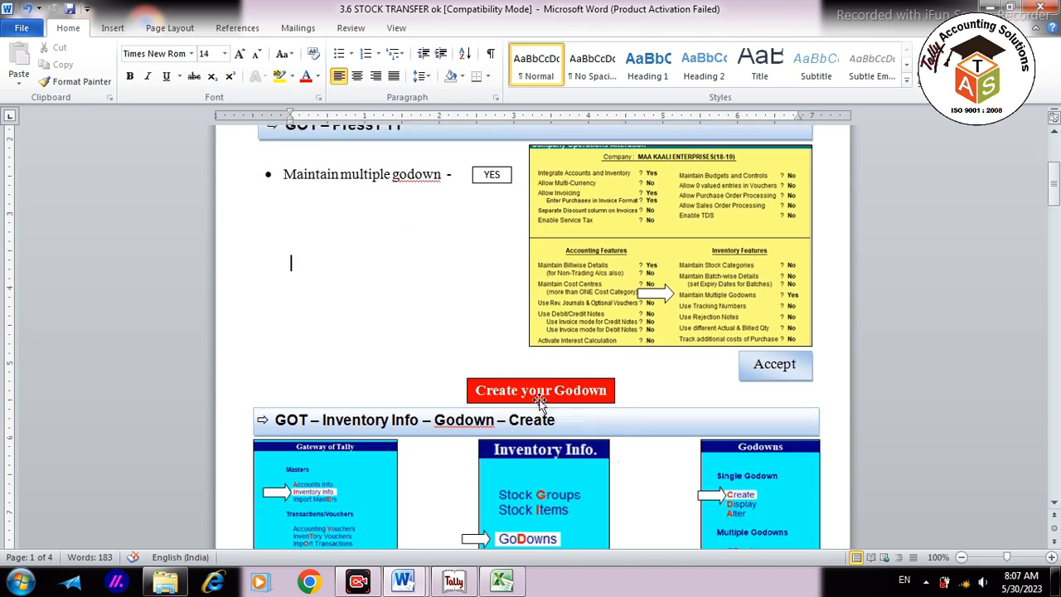
pyautogui.press('super+d')
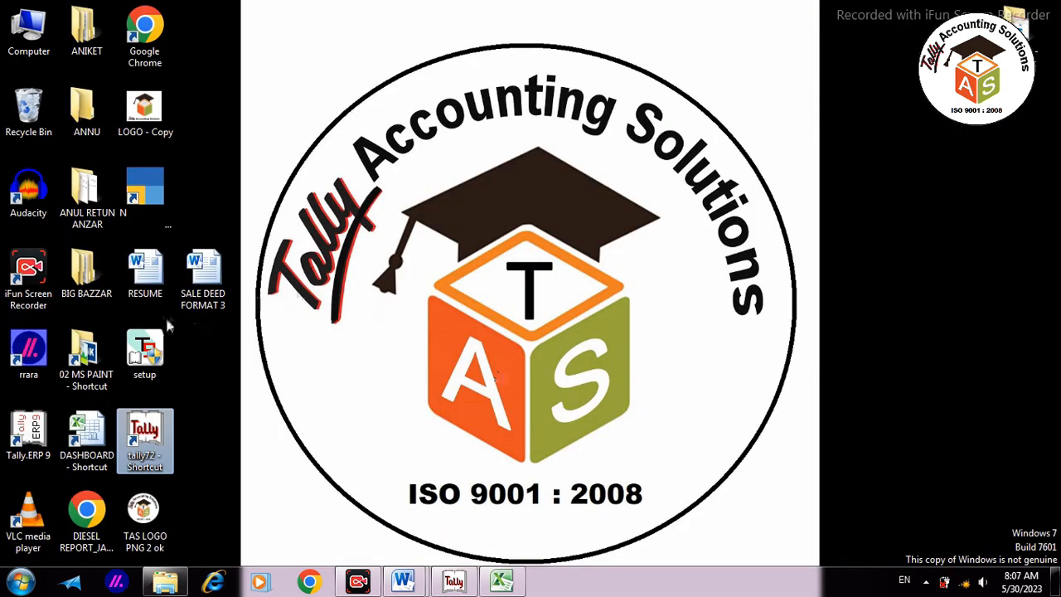
pyautogui.doubleClick(147, 424)
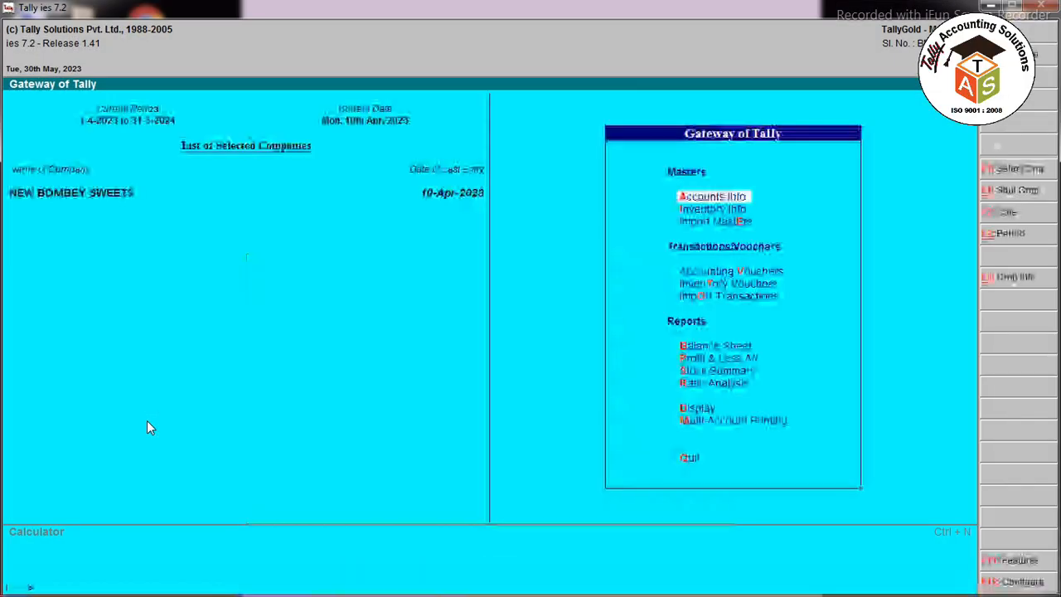
# Step: Load the company Maa Tara Enterprises from the company list
pyautogui.hotkey('alt', 'F2')
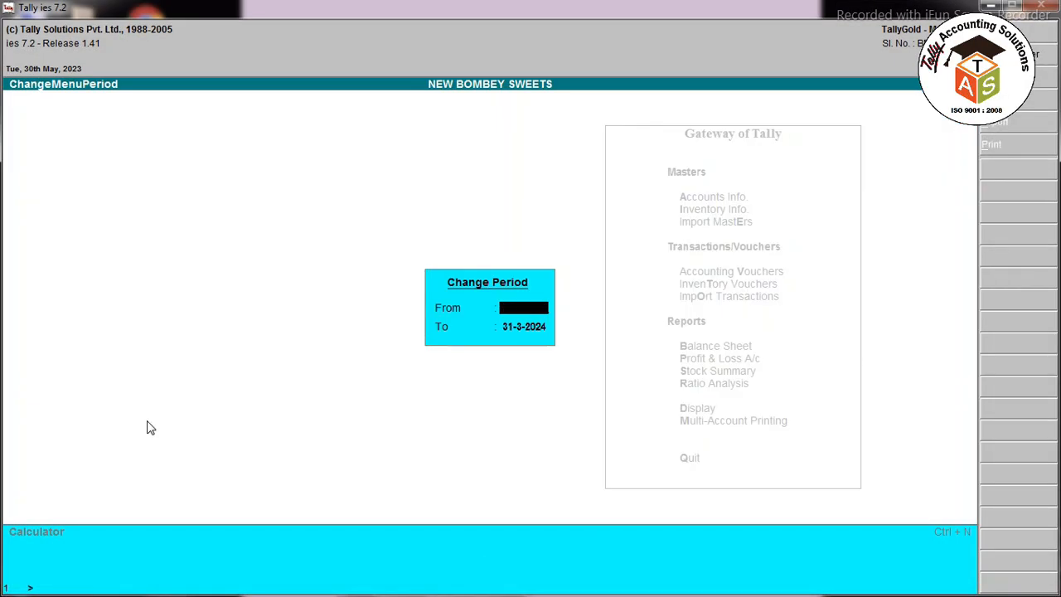
pyautogui.press('Escape')
pyautogui.hotkey('alt', 'F3')
pyautogui.press('Return')
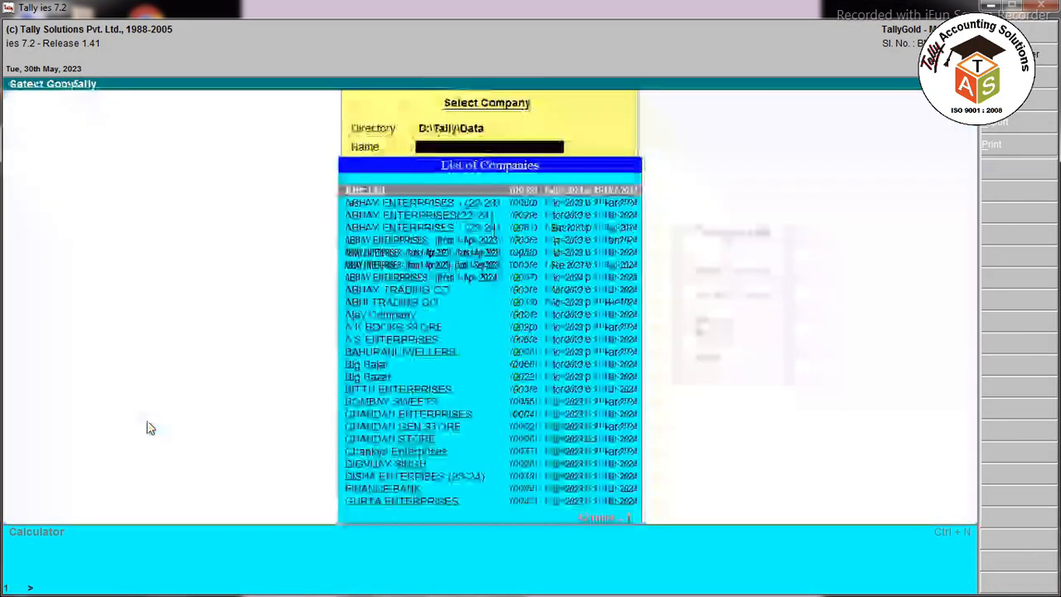
pyautogui.write('M')
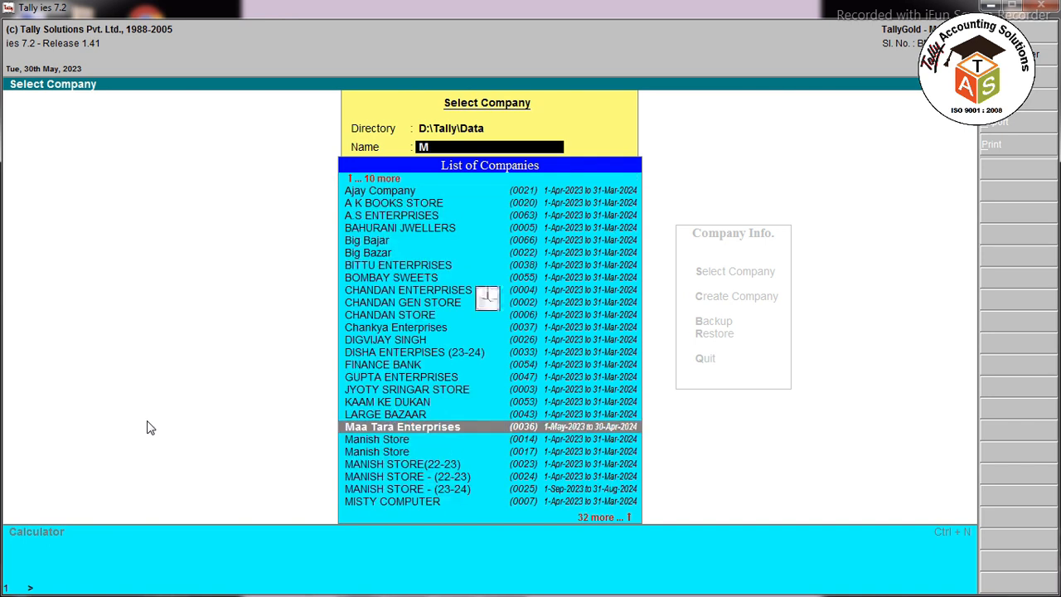
pyautogui.press('Return')
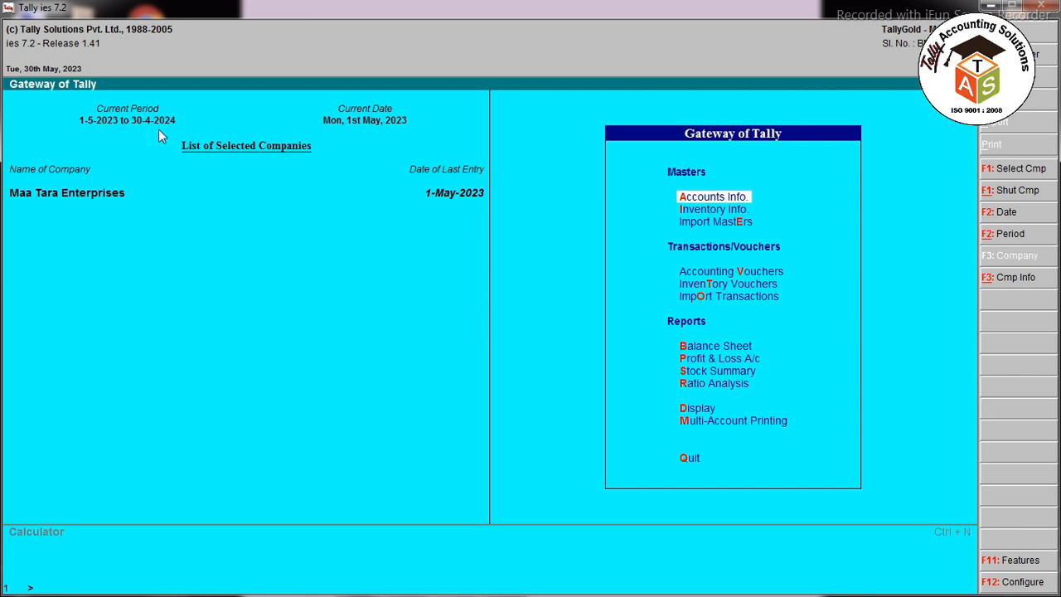
# Step: Set the company's current period from 1-4-2023 to 31-3-2024
pyautogui.hotkey('alt', 'f2')
pyautogui.write('1')
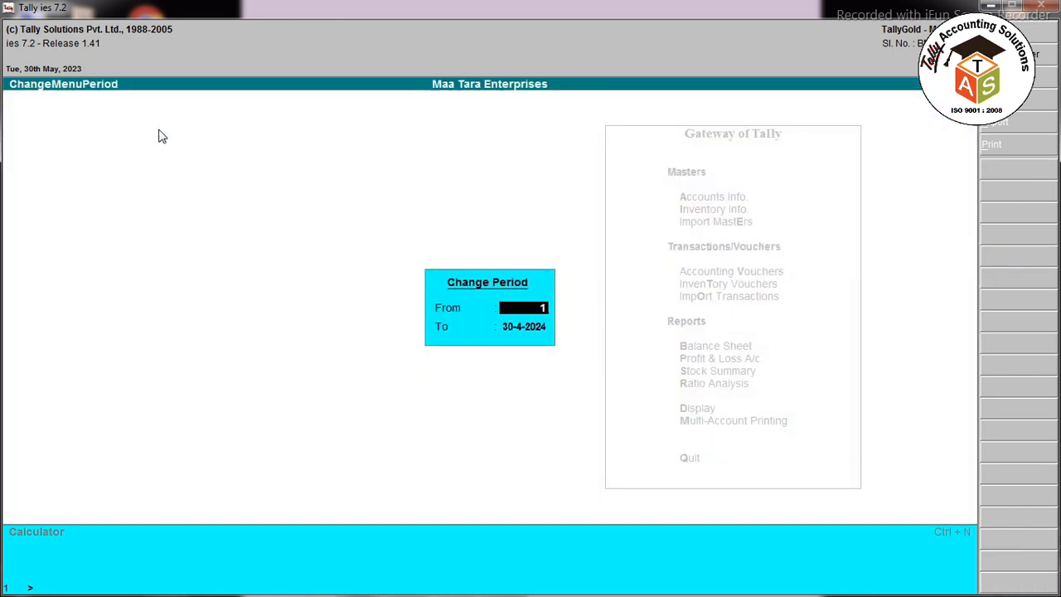
pyautogui.write('-4-2023')
pyautogui.press('Return')
pyautogui.write('31')
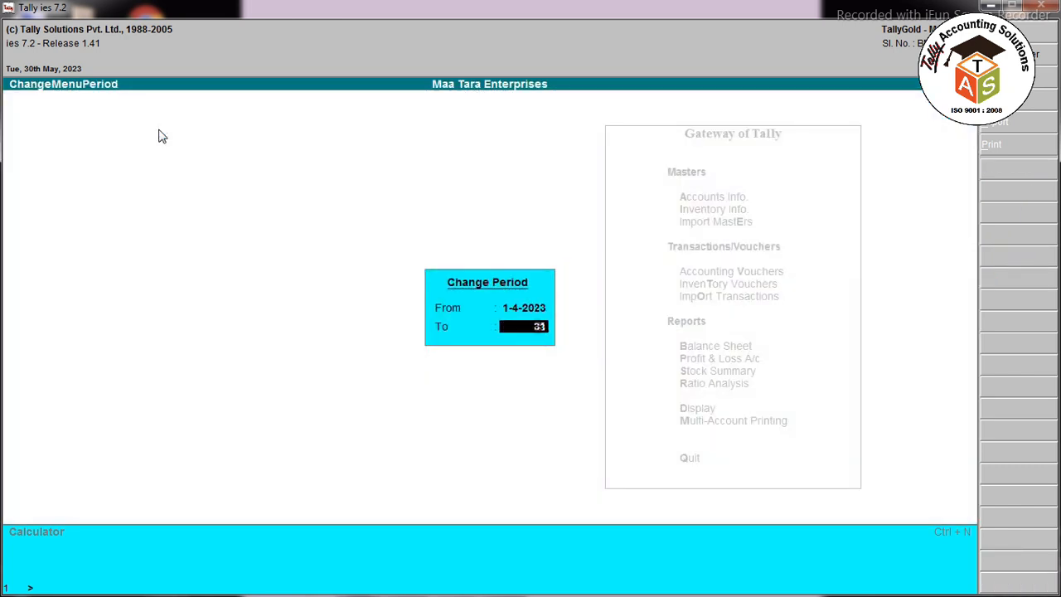
pyautogui.write('-3-2024')
pyautogui.press('Return')
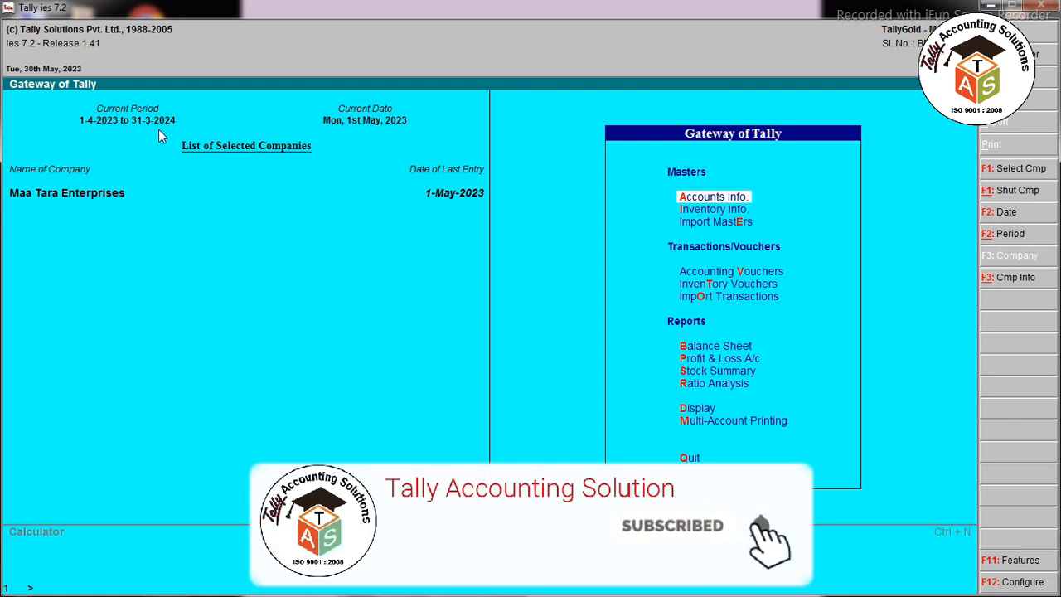
# Step: Enable Maintain Multiple Godowns in the company's inventory features and save the feature settings
pyautogui.press('Down')
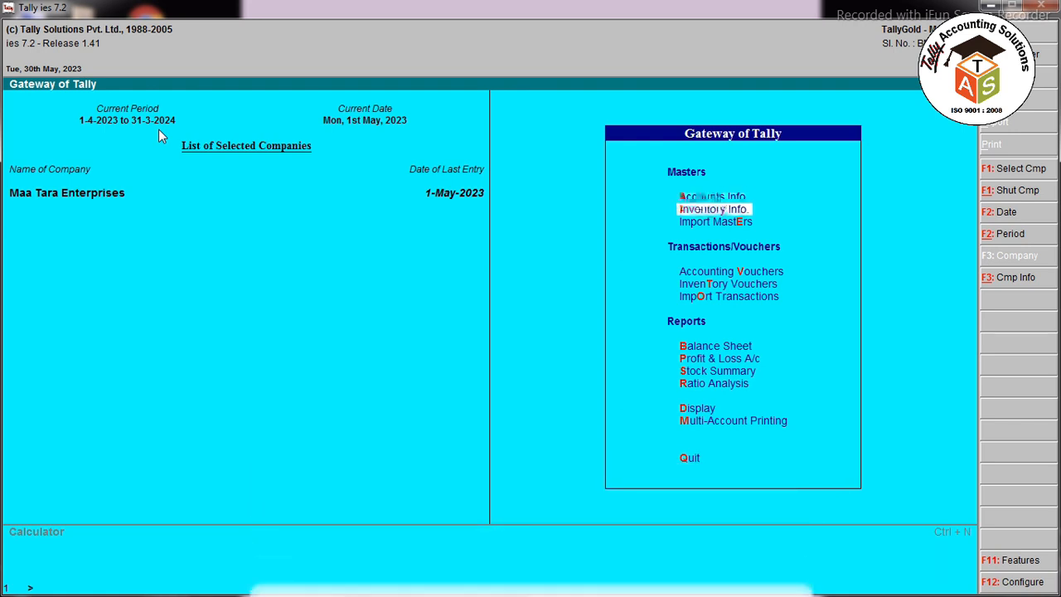
pyautogui.click(1020, 560)
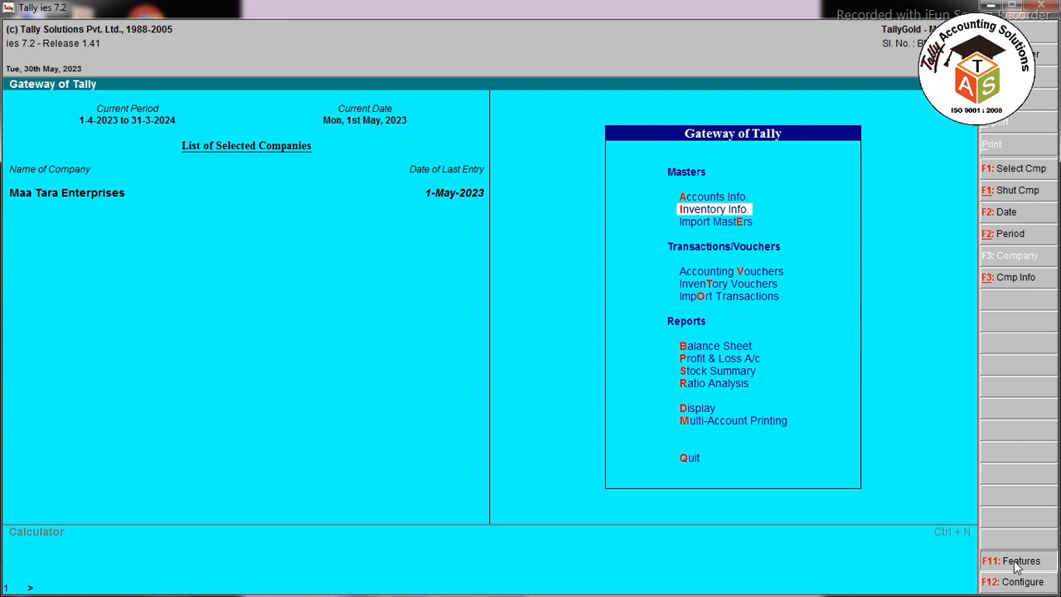
pyautogui.click(395, 309)
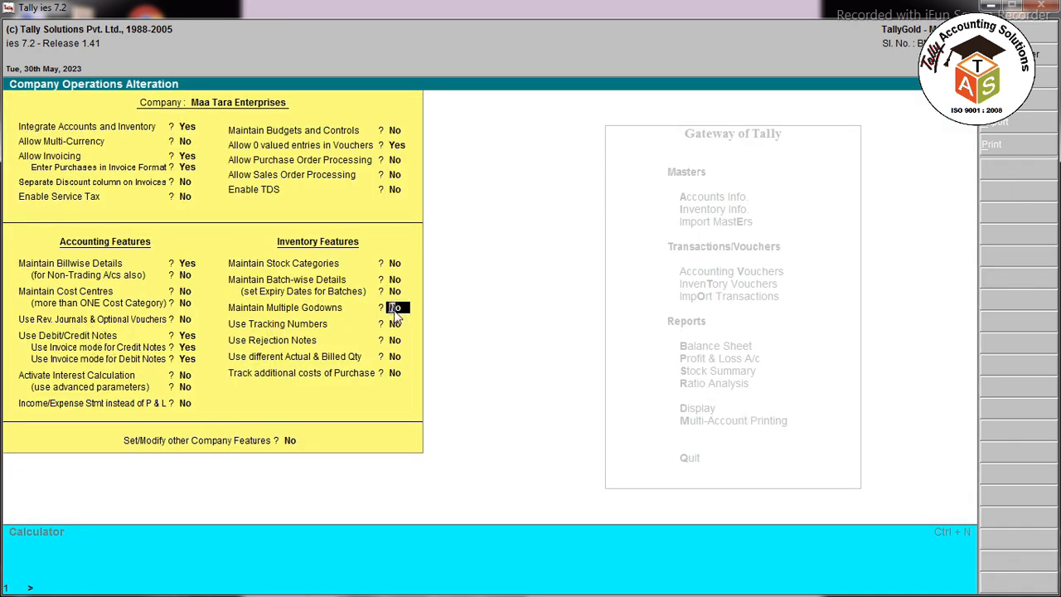
pyautogui.write('Y')
pyautogui.press('Return')
pyautogui.hotkey('ctrl', 'a')
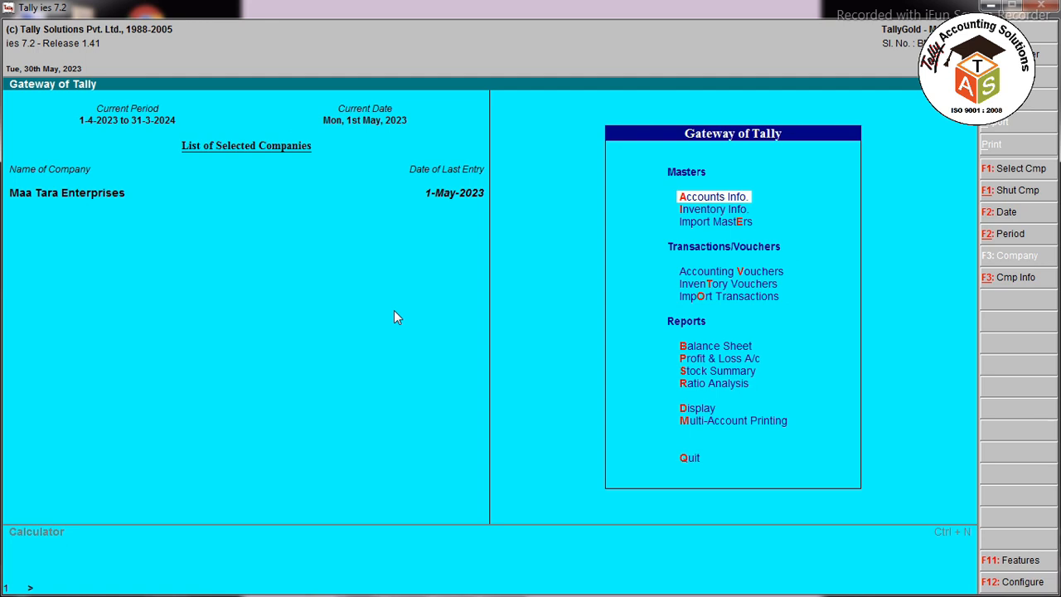
# Step: Switch to the Word lesson, look over the godown creation path and the two sample godowns, and return to Tally
pyautogui.press('Down')
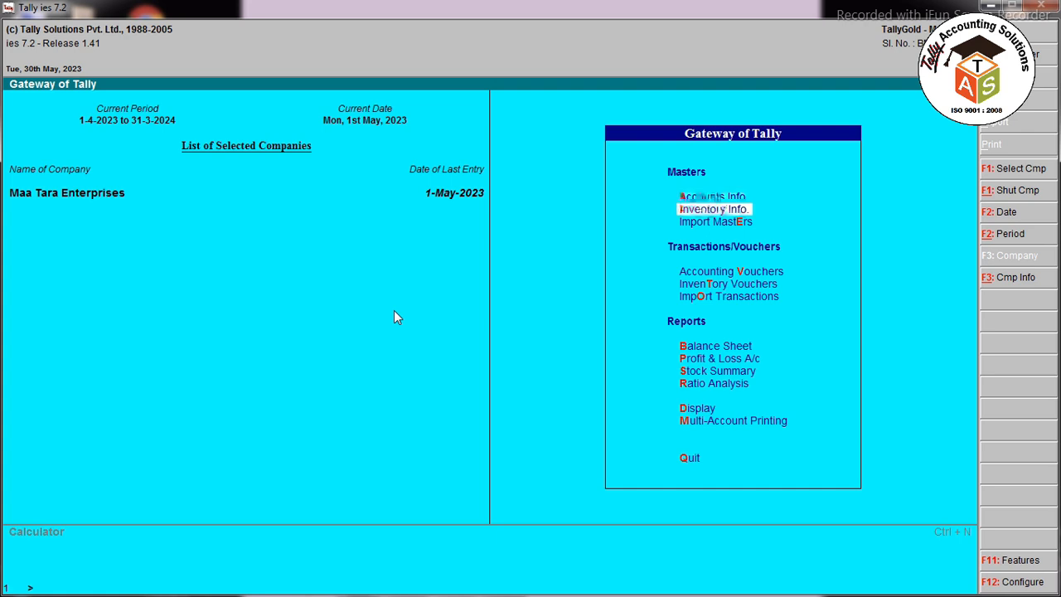
pyautogui.hotkey('alt', 'Tab')
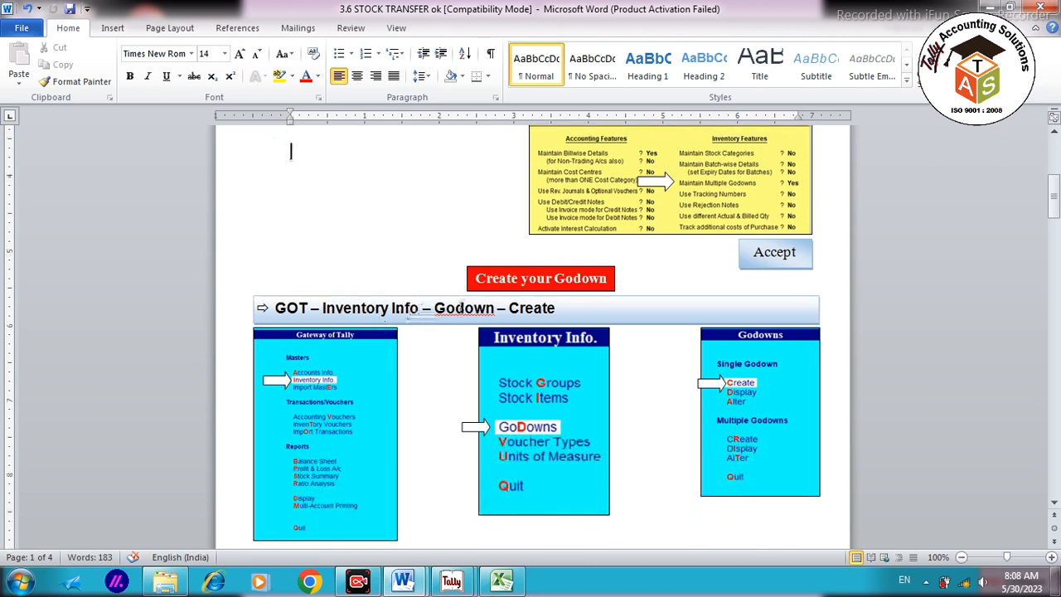
pyautogui.scroll(-2, 327, 246)
pyautogui.moveTo(323, 235); pyautogui.dragTo(558, 242)
pyautogui.scroll(-1, 490, 307)
pyautogui.scroll(-15, 489, 307)
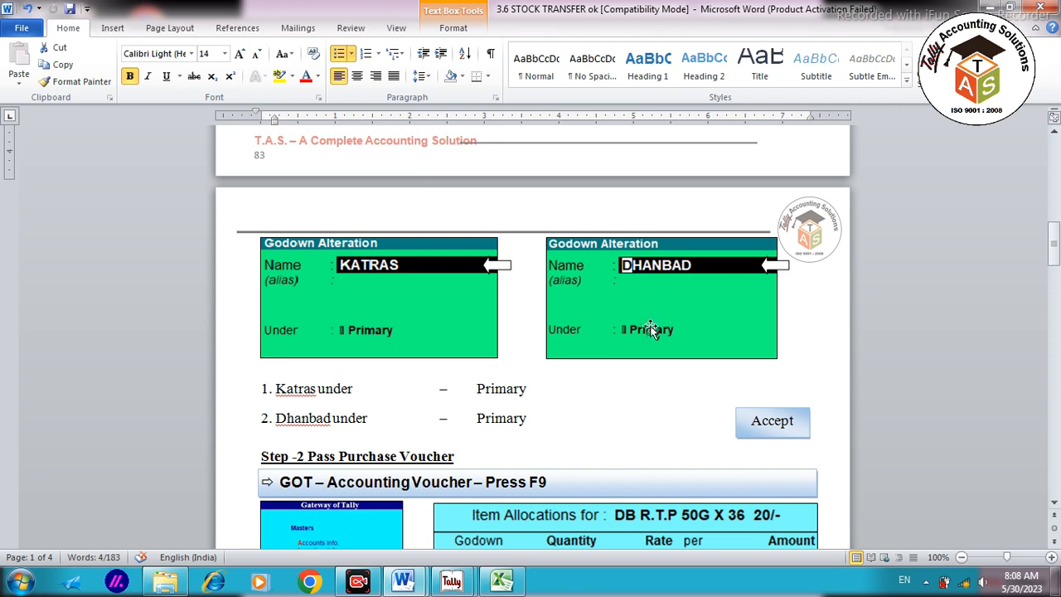
pyautogui.hotkey('alt', 'Tab')
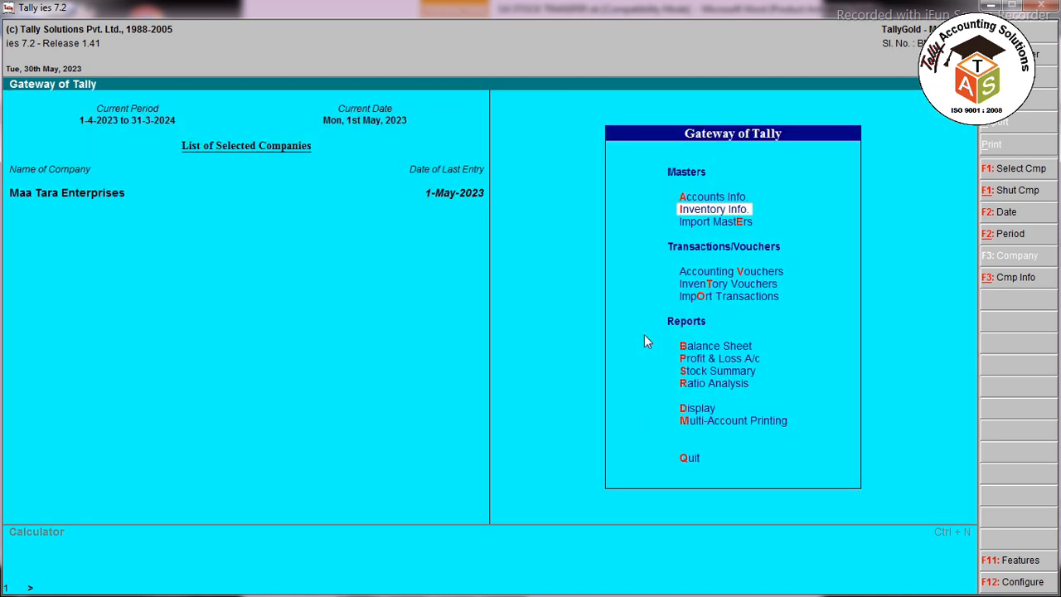
# Step: Create a single godown named KATRAS under Primary from the inventory masters
pyautogui.press('Return')
pyautogui.press('Down')
pyautogui.press('Down')
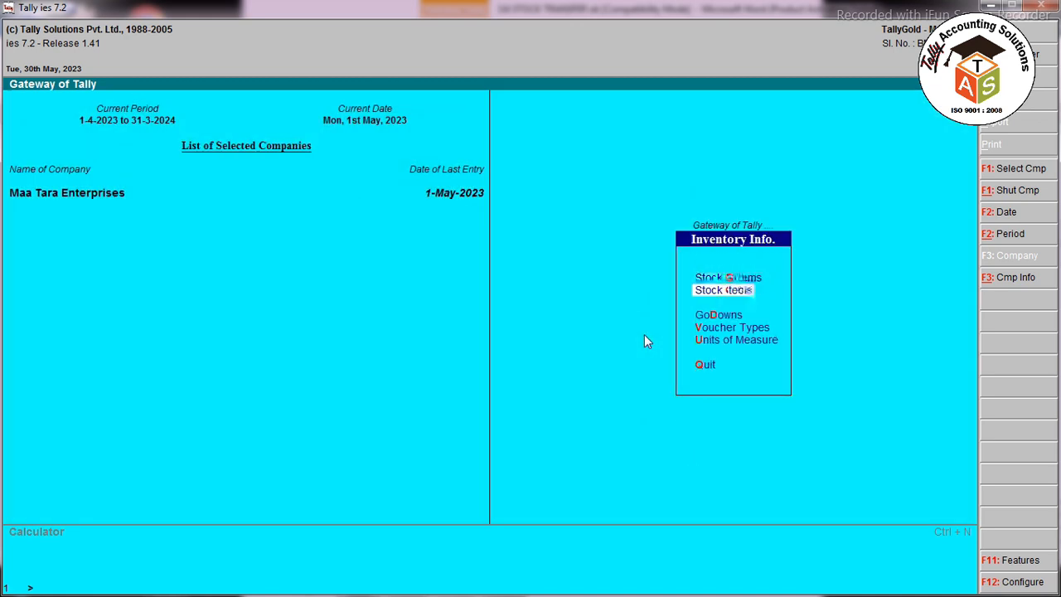
pyautogui.press('Return')
pyautogui.press('Return')
pyautogui.write('KATRAS')
pyautogui.press('Return')
pyautogui.press('Return')
pyautogui.press('Return')
# Step: Create a second godown named DHANBAD under Primary and return to the Gateway of Tally
pyautogui.write('DHANBAD')
pyautogui.press('Return')
pyautogui.press('Return')
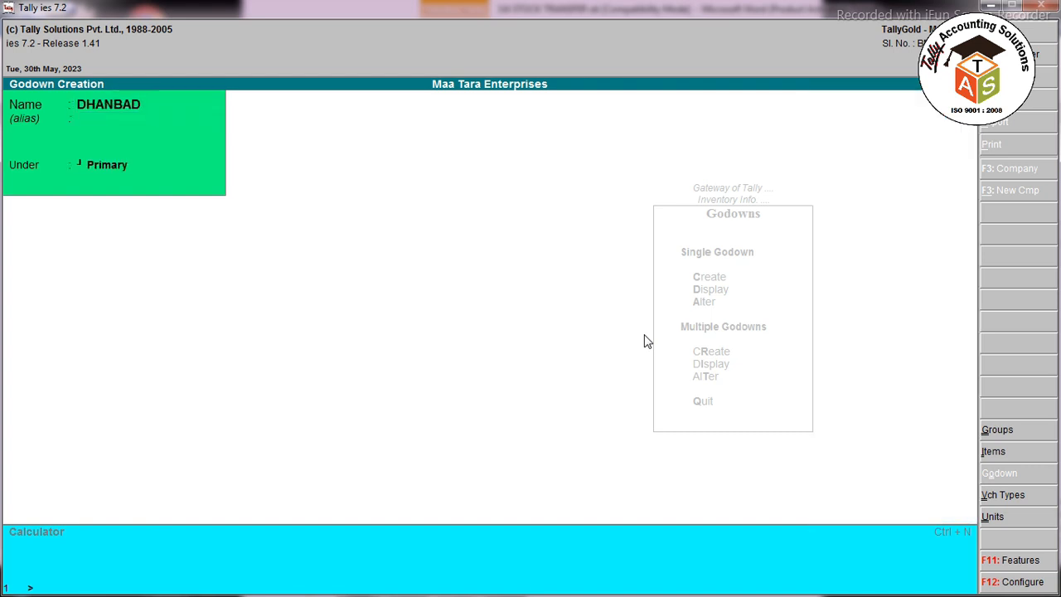
pyautogui.press('Return')
pyautogui.press('Return')
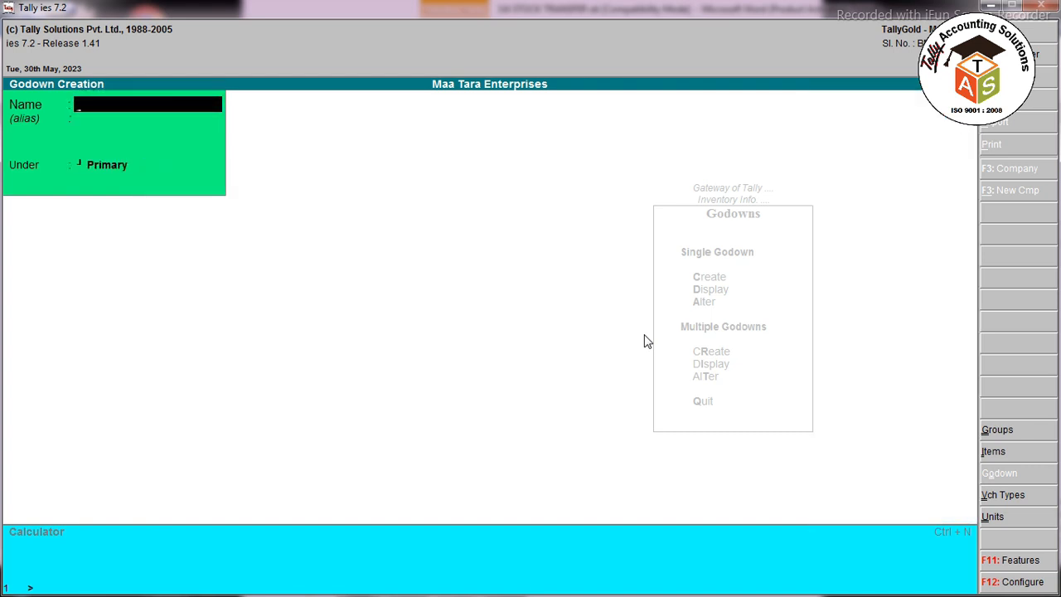
pyautogui.press('Escape')
pyautogui.press('Escape')
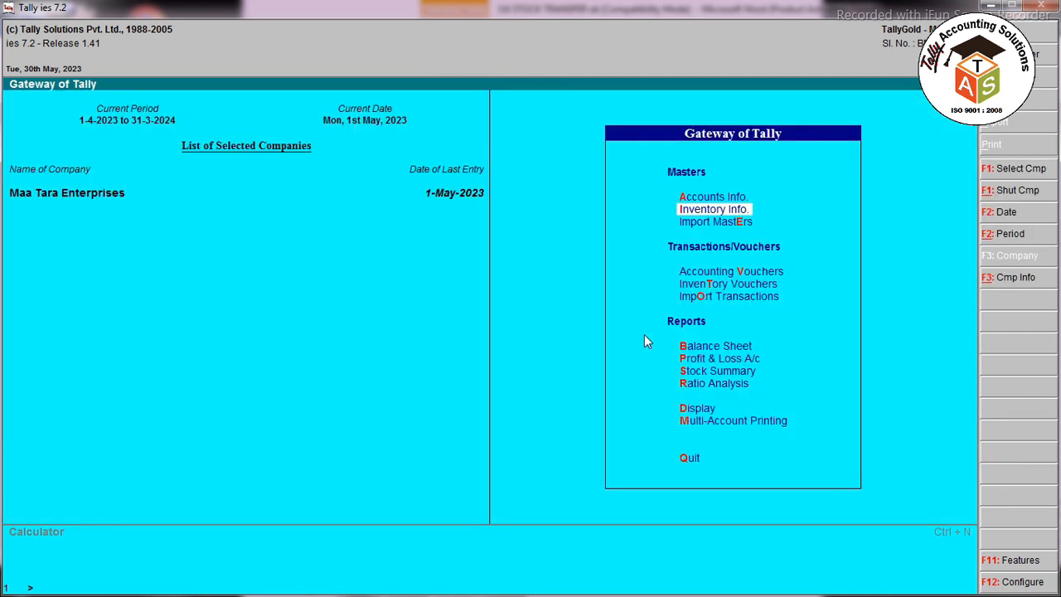
# Step: Start a purchase voucher, set its date to 10.5 and enter KK/23-24/116 as the reference
pyautogui.press('v')
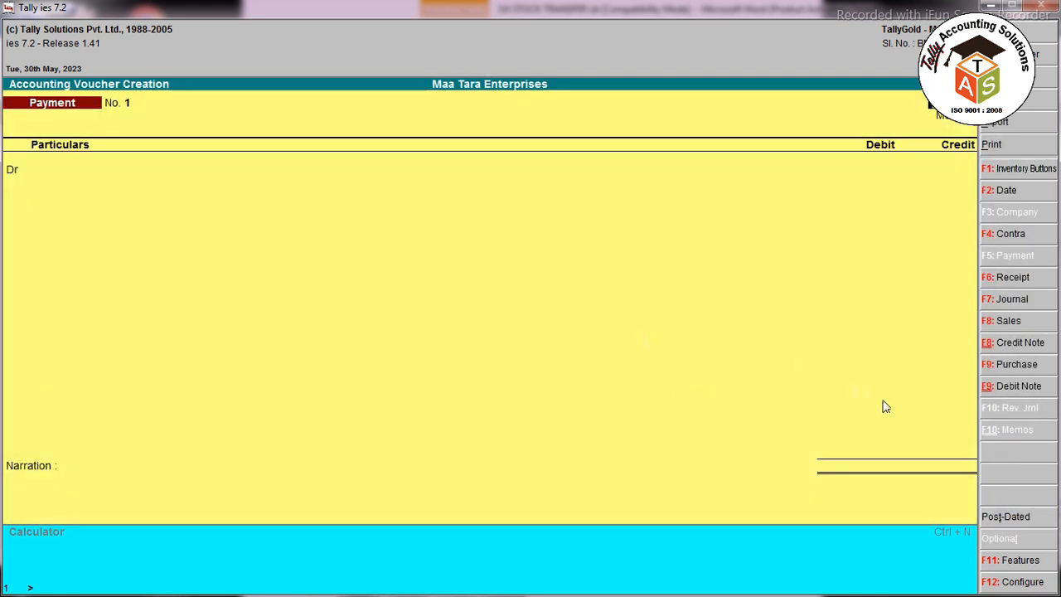
pyautogui.click(1000, 368)
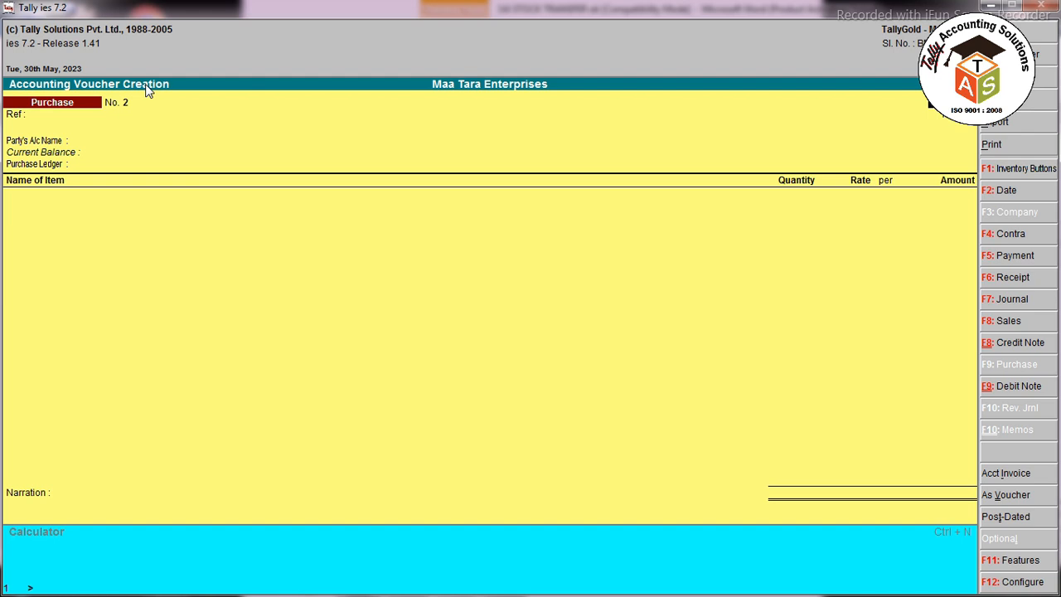
pyautogui.press('F2')
pyautogui.write('10.5')
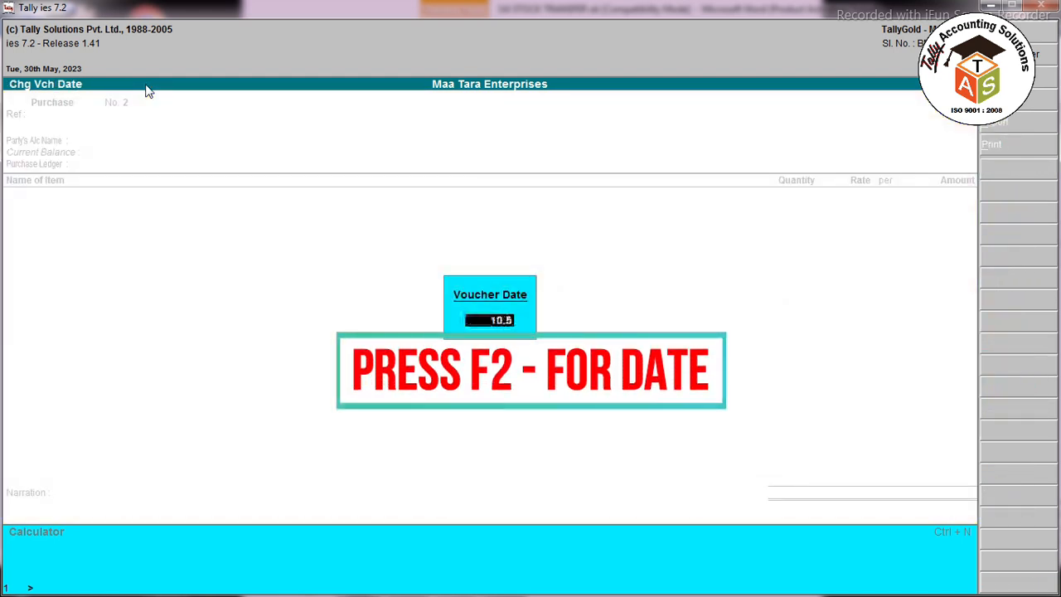
pyautogui.press('Return')
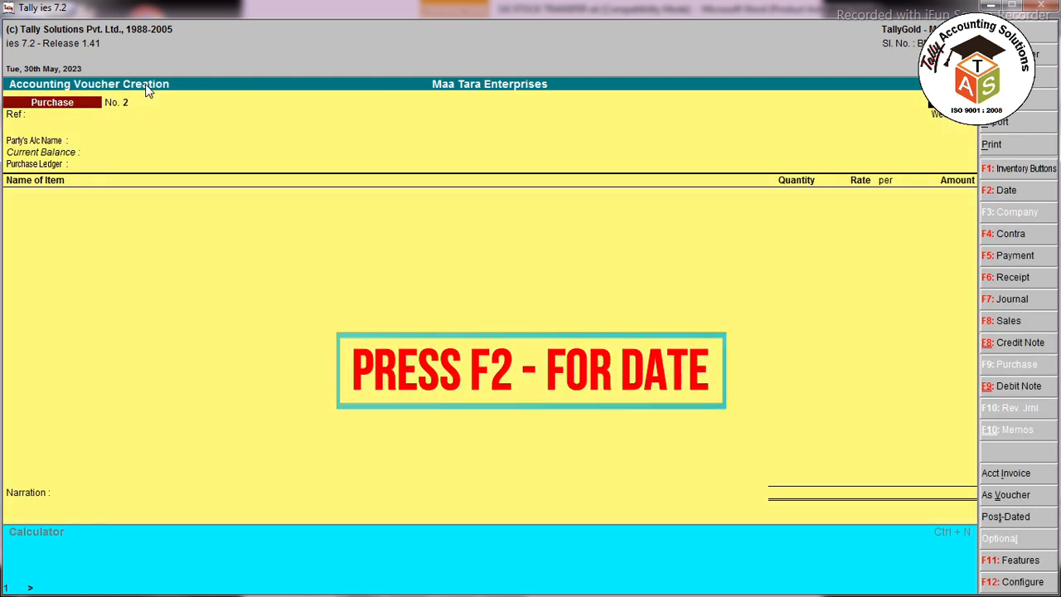
pyautogui.press('F2')
pyautogui.write('10.5')
pyautogui.press('Return')
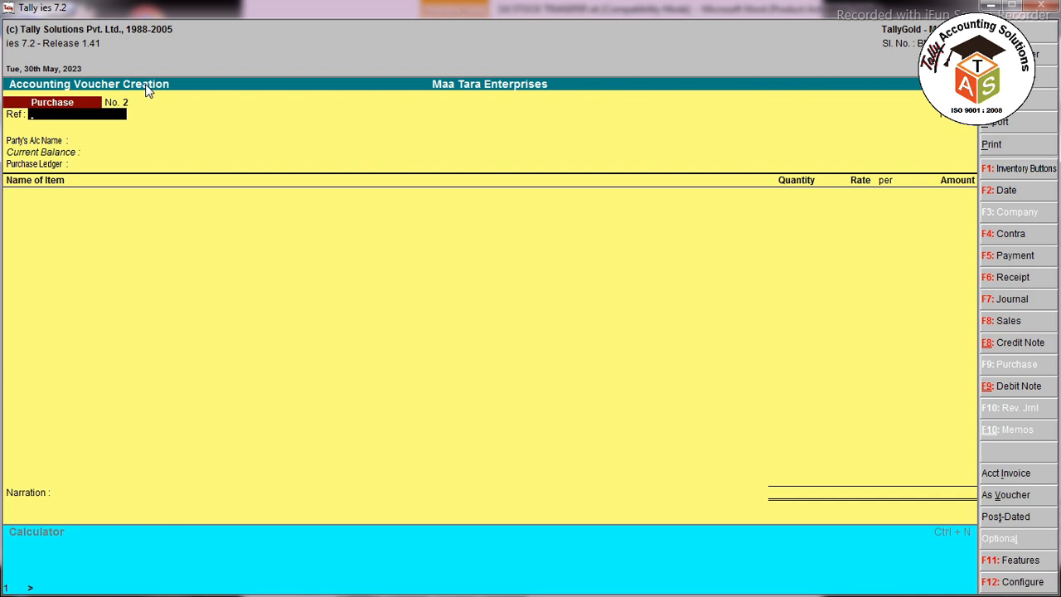
pyautogui.write('KK/23-24/116')
pyautogui.press('Return')
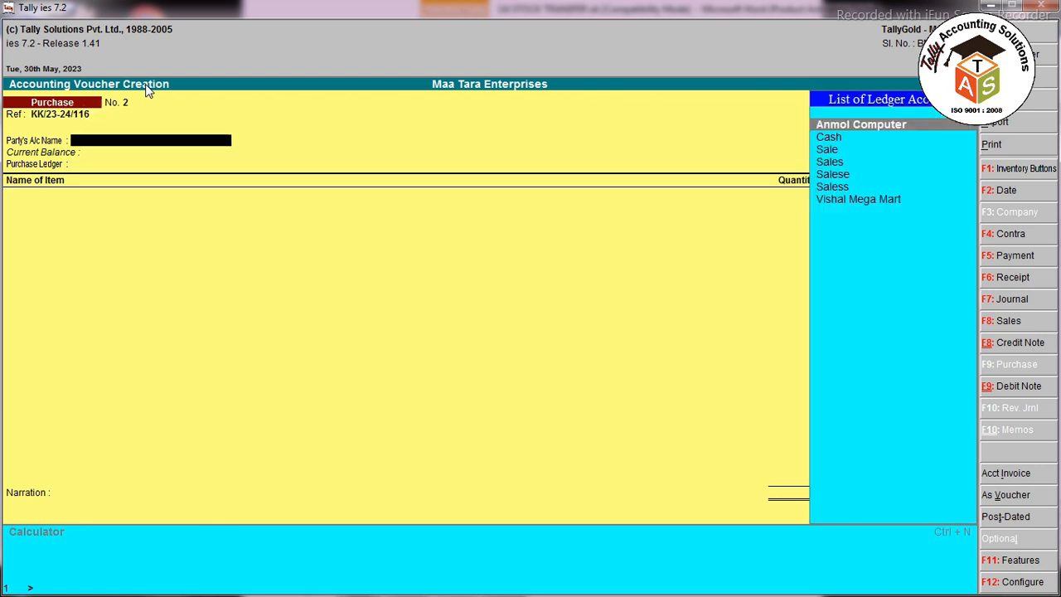
# Step: Create a new party ledger from the voucher, named K K ENTERPRISES and grouped under Sundry Creditors
pyautogui.press('Down')
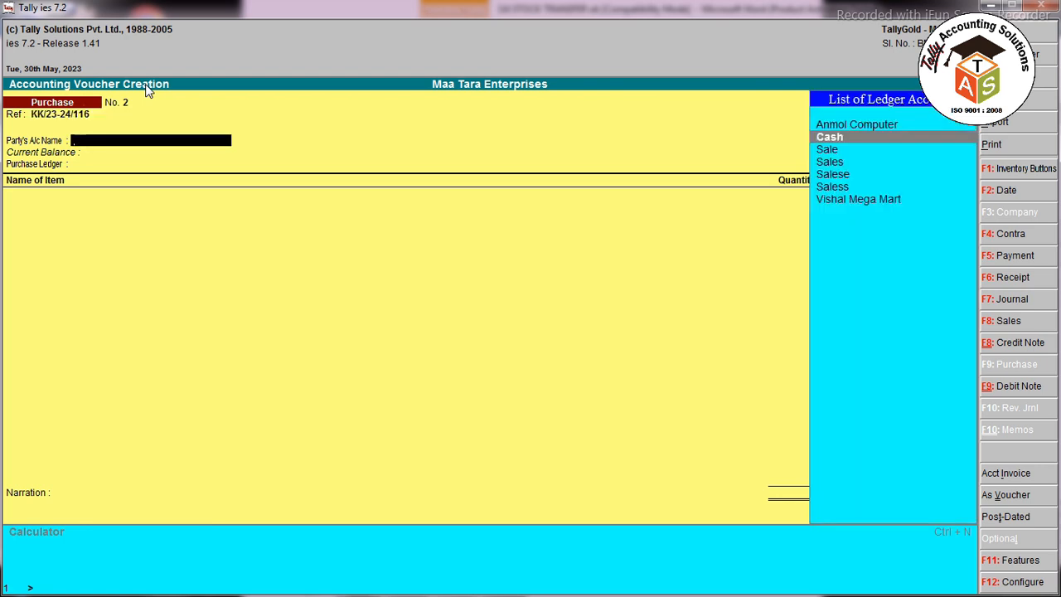
pyautogui.hotkey('alt', 'c')
pyautogui.write('K')
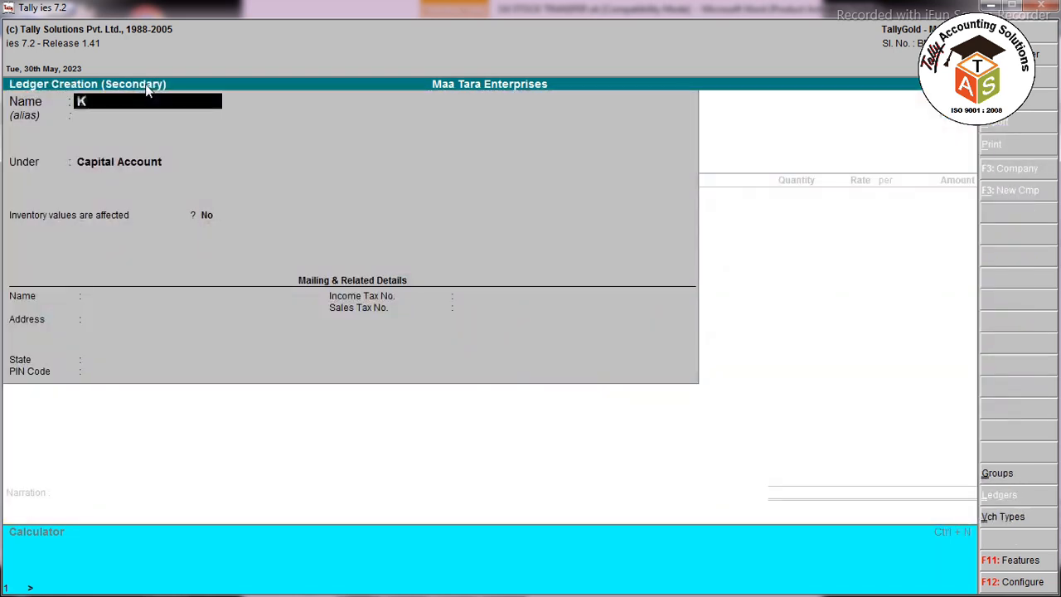
pyautogui.write(' K ENTERPRISES')
pyautogui.press('Return')
pyautogui.press('Return')
pyautogui.write('sun')
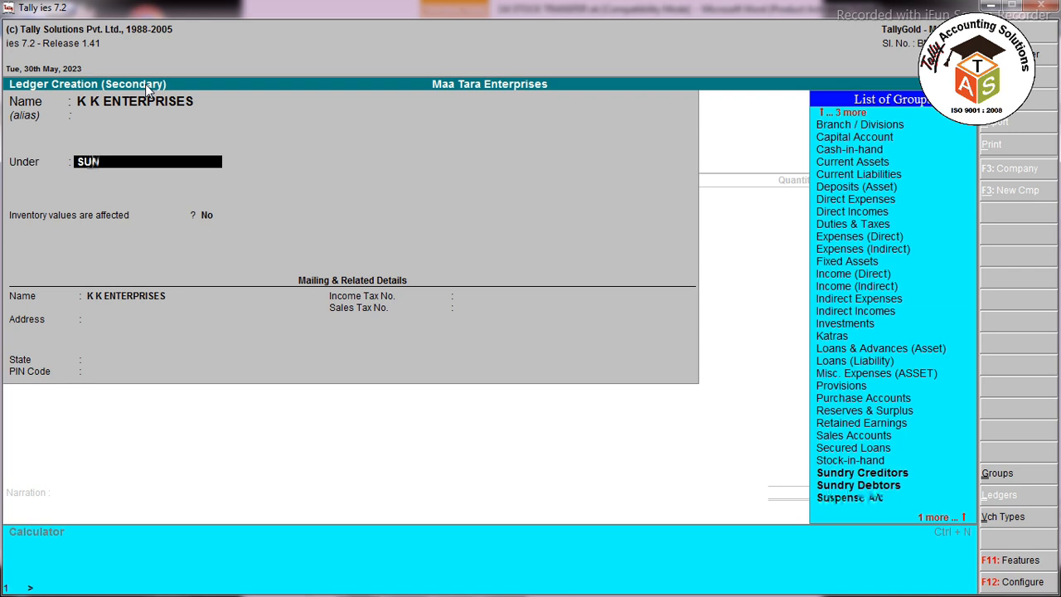
pyautogui.press('Return')
# Step: Save the K K ENTERPRISES ledger with its remaining defaults and accept the supplier's details for the purchase voucher
pyautogui.press('Return')
pyautogui.press('Return')
pyautogui.press('Return')
pyautogui.press('Return')
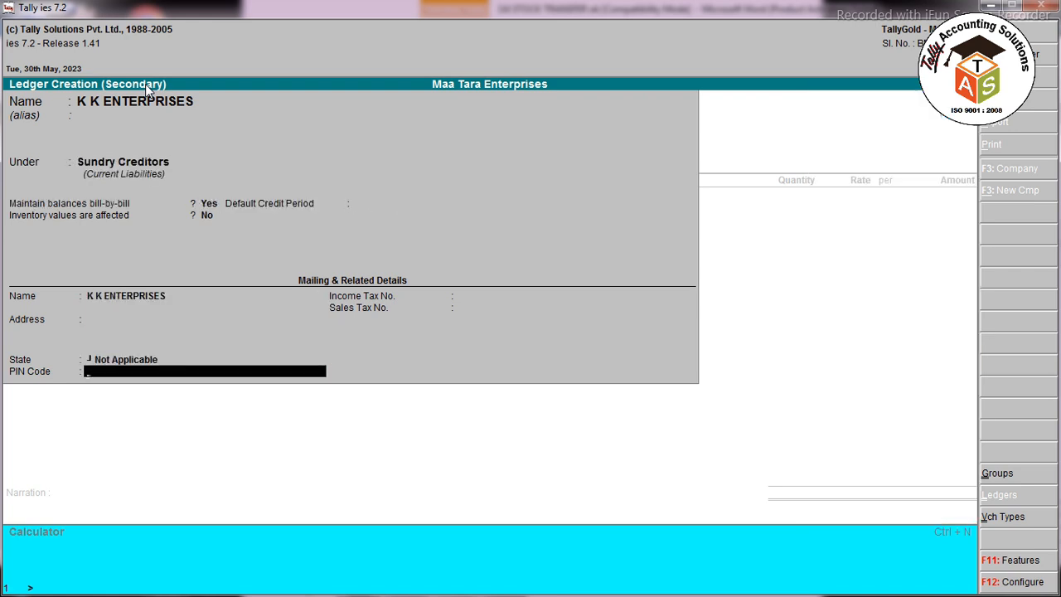
pyautogui.press('Return')
pyautogui.press('Return')
pyautogui.press('Return')
pyautogui.press('Return')
pyautogui.press('Return')
pyautogui.press('Return')
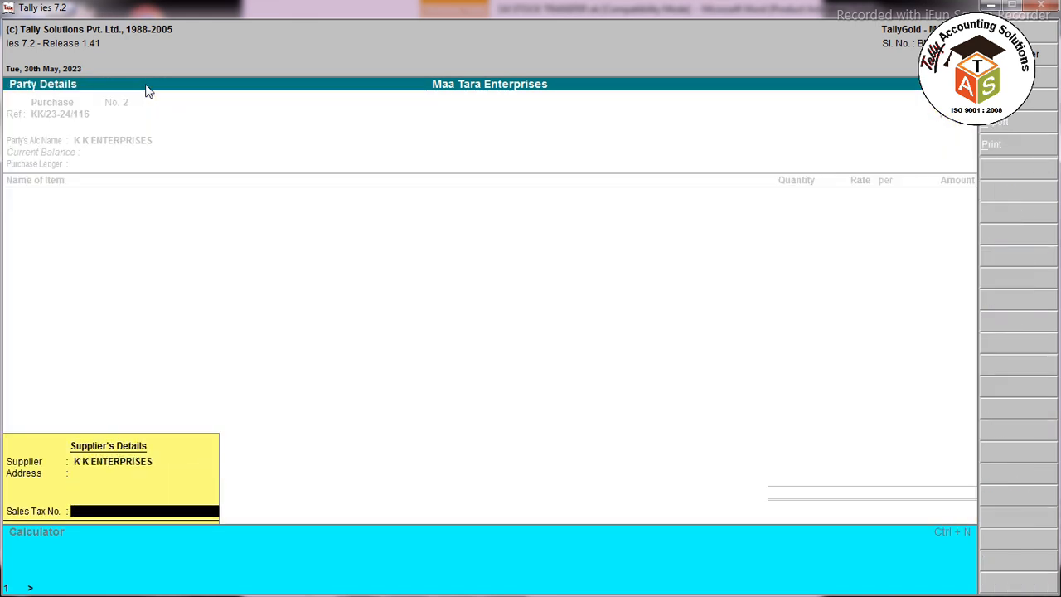
pyautogui.press('Return')
pyautogui.press('Return')
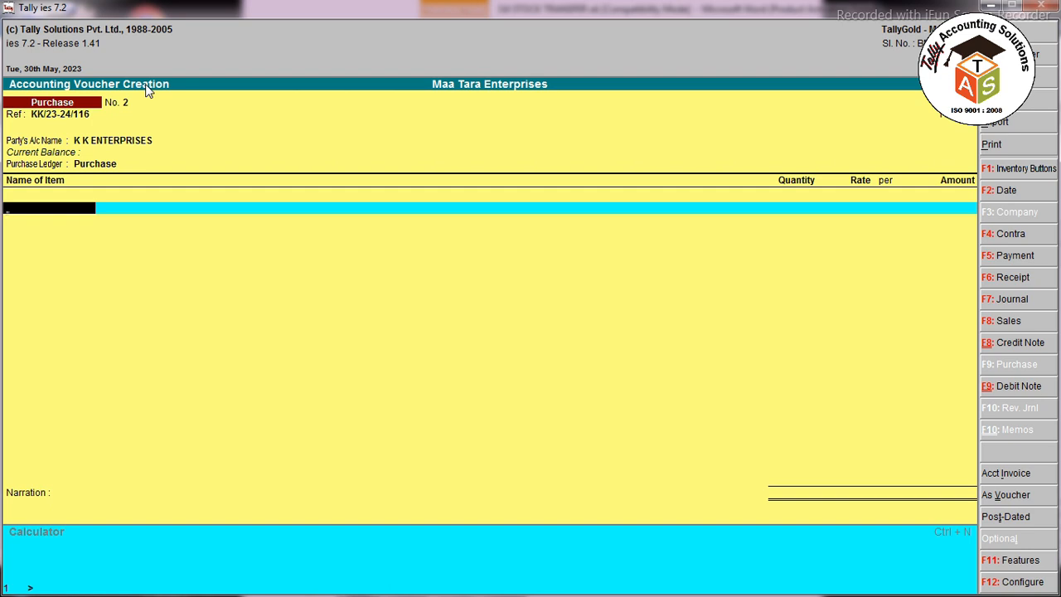
# Step: Return to the voucher's purchase ledger and create a ledger named PURCHASE 12% under Purchase Accounts for it
pyautogui.press('BackSpace')
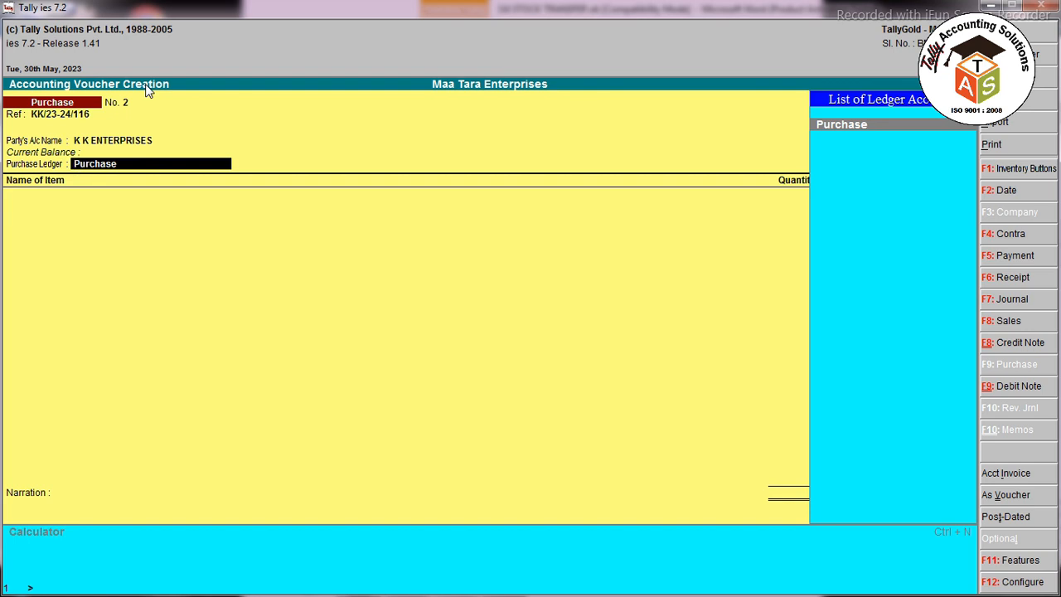
pyautogui.hotkey('alt', 'c')
pyautogui.write('PURCHAWS')
pyautogui.press('BackSpace')
pyautogui.press('BackSpace')
pyautogui.write('S')
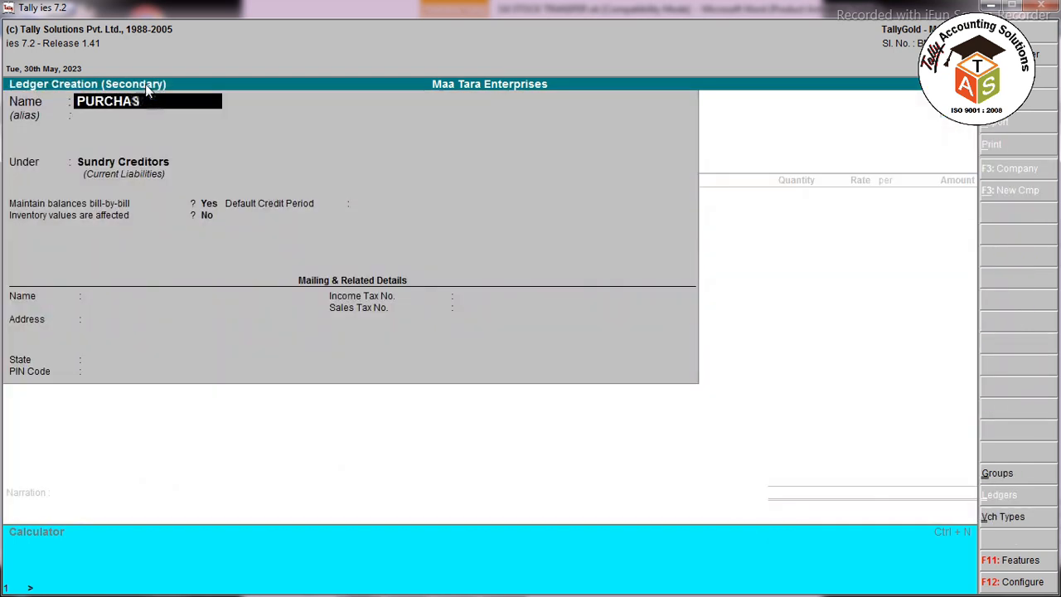
pyautogui.write('E 12%')
pyautogui.press('Return')
pyautogui.write('PUR')
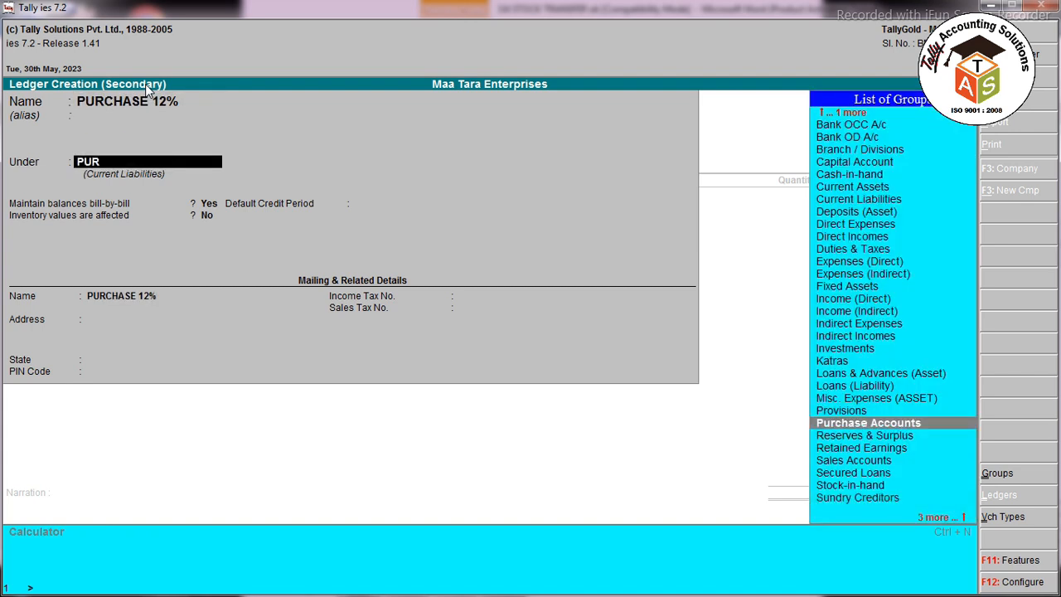
pyautogui.press('Return')
pyautogui.press('Return')
pyautogui.press('Return')
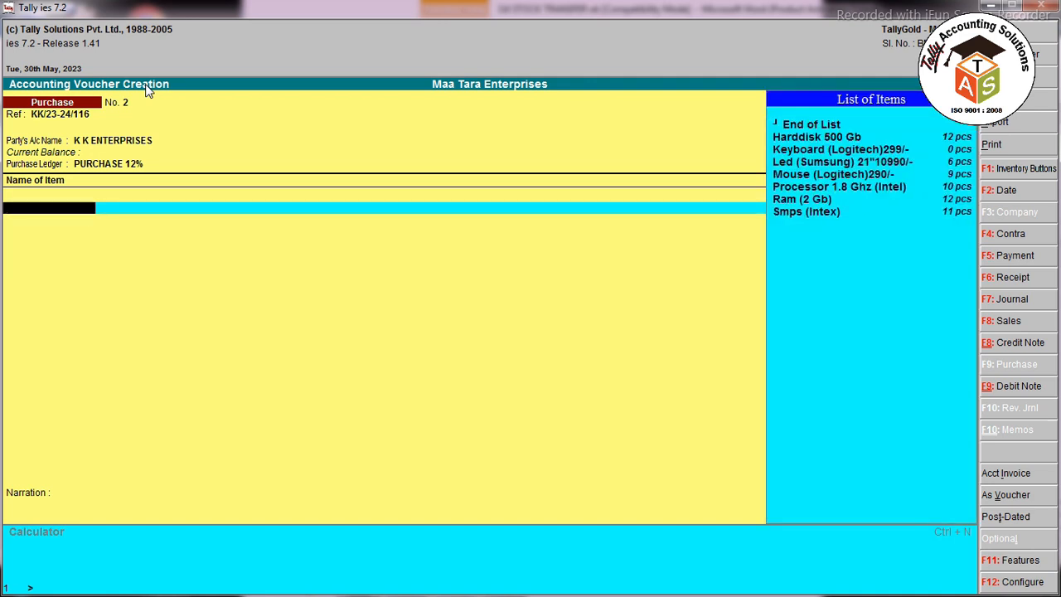
# Step: Start a new stock item from the voucher, named DABUR R.T.P. 50 G X 36 20/-, without an alias
pyautogui.hotkey('alt', 'c')
pyautogui.write('DABUR R.T.P. 50 G X 36  20/-')
pyautogui.press('Return')
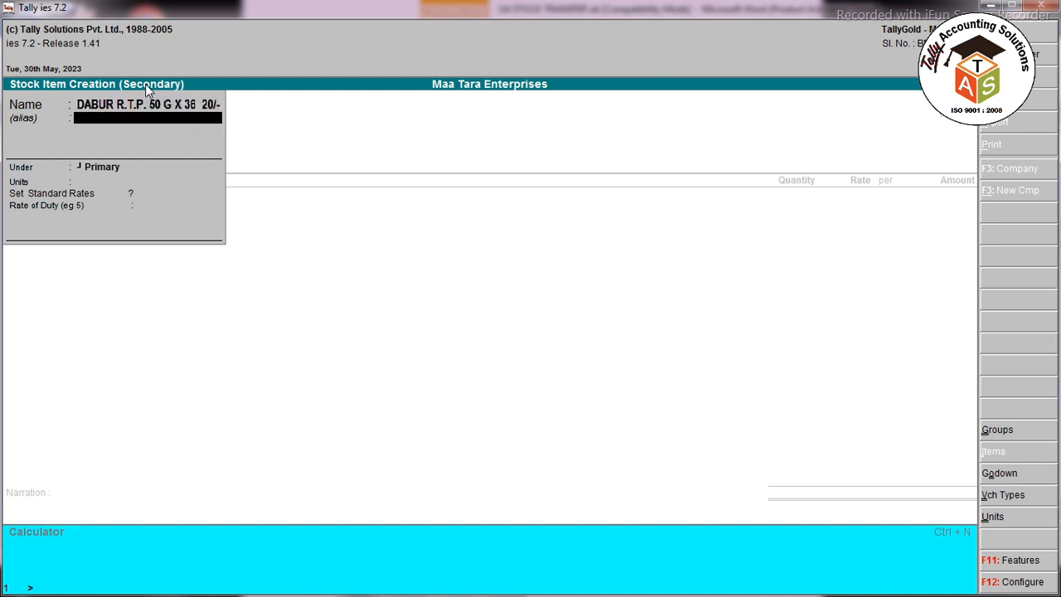
pyautogui.press('Return')
# Step: Create a stock group named DABUR under Primary, with item quantities addable, as the new item's group
pyautogui.hotkey('alt', 'c')
pyautogui.write('DABUR')
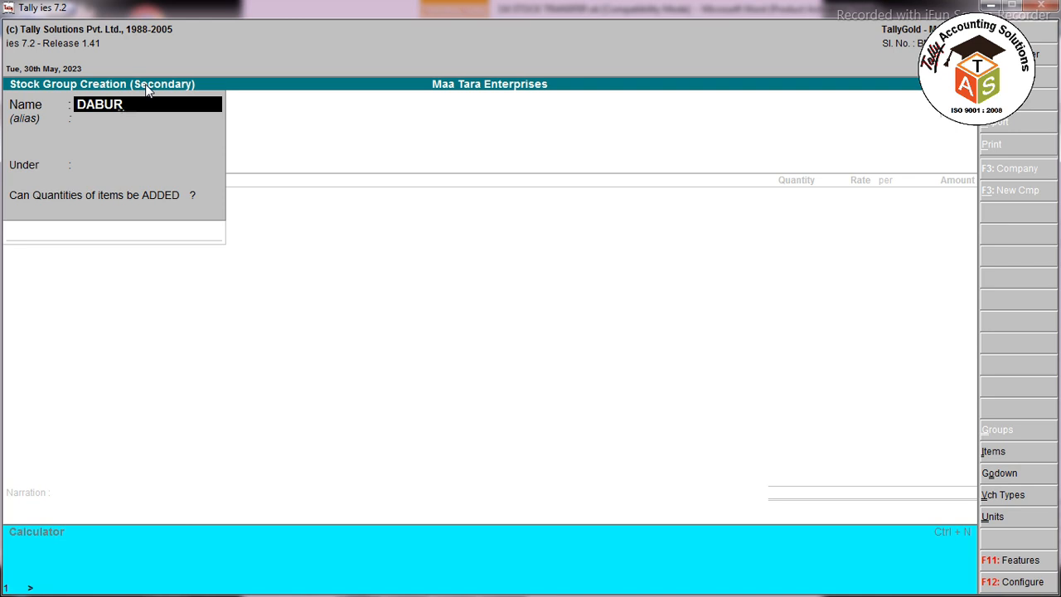
pyautogui.press('Return')
pyautogui.press('Return')
pyautogui.press('Return')
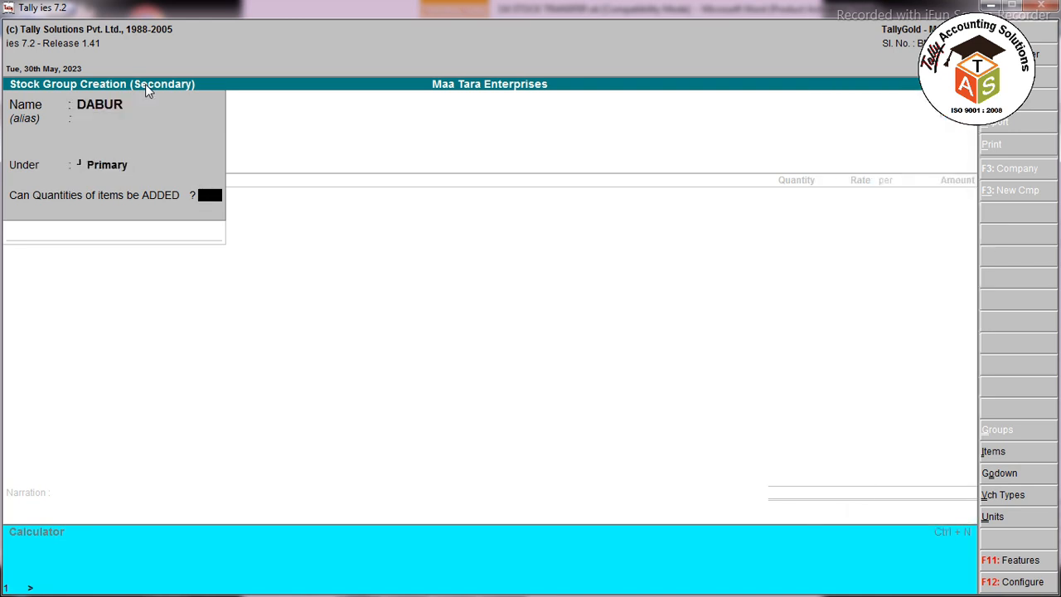
pyautogui.write('y')
pyautogui.press('Return')
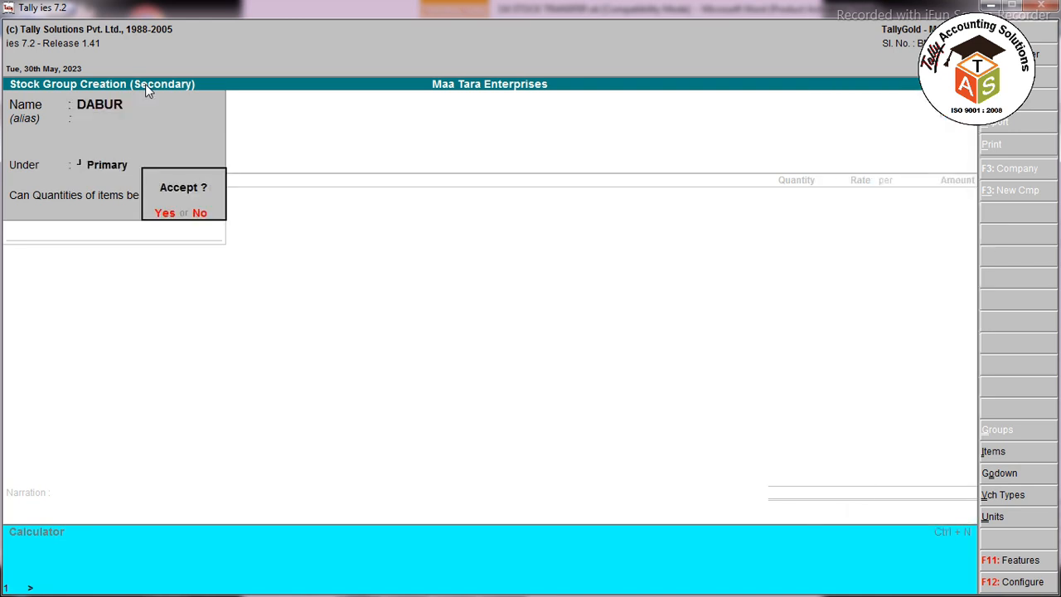
pyautogui.press('Return')
# Step: Save the DABUR stock group, set the new item's unit to pcs and enable standard rates
pyautogui.press('Down')
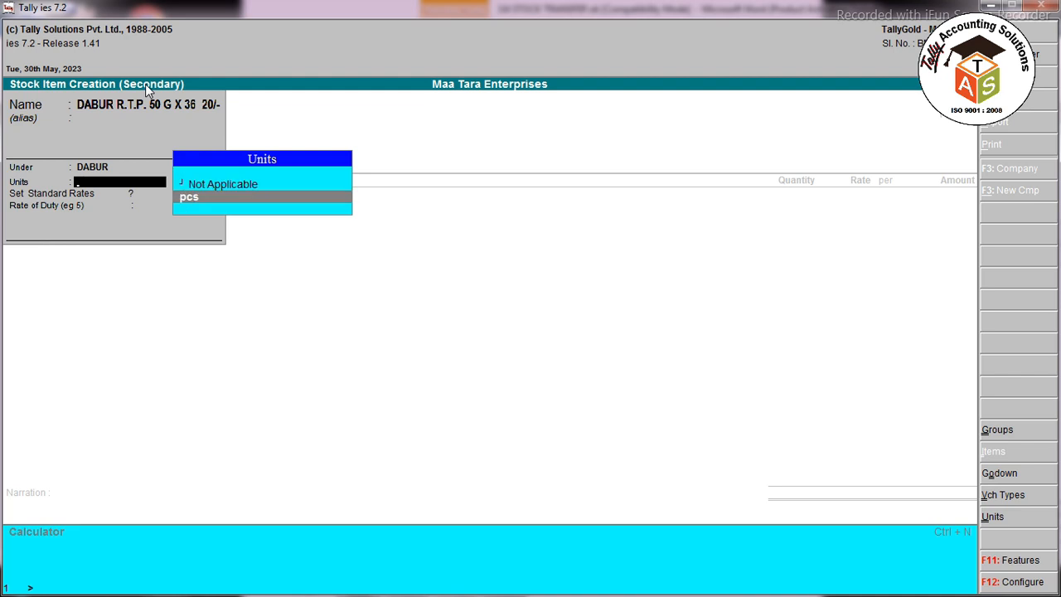
pyautogui.press('Return')
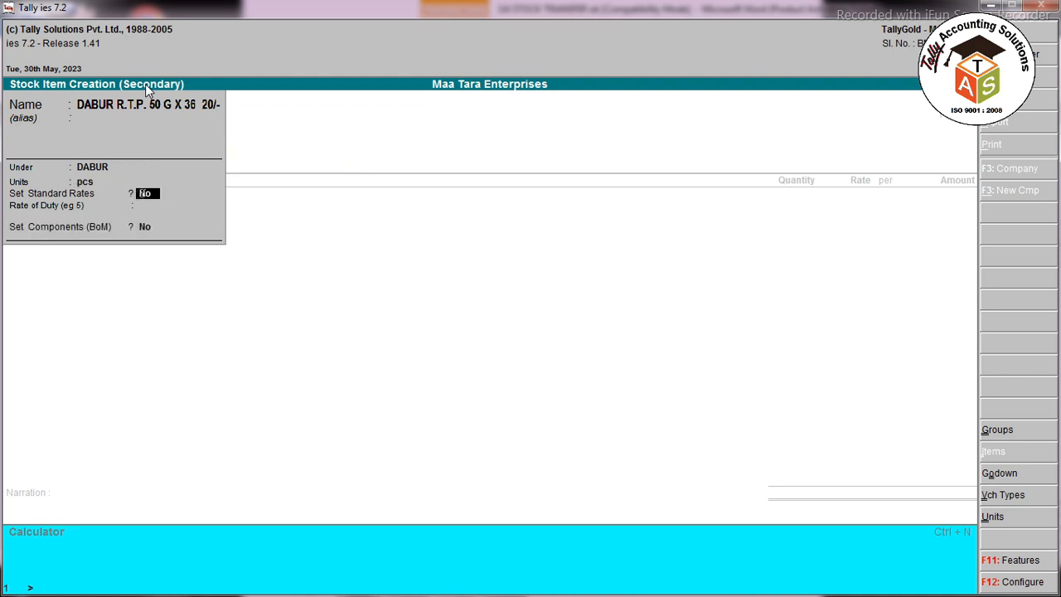
pyautogui.write('y')
pyautogui.press('Return')
# Step: Switch to the 3.6 STOCK TRANSFER lesson in Word, highlight the example's price per case, and return to Tally
pyautogui.hotkey('alt', 'Tab')
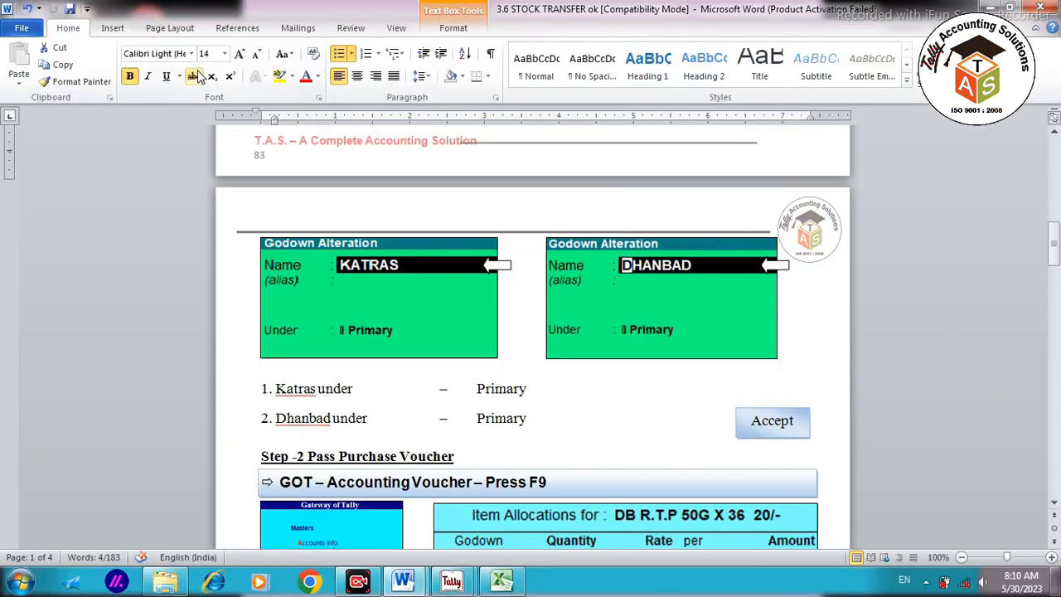
pyautogui.scroll(10, 720, 516)
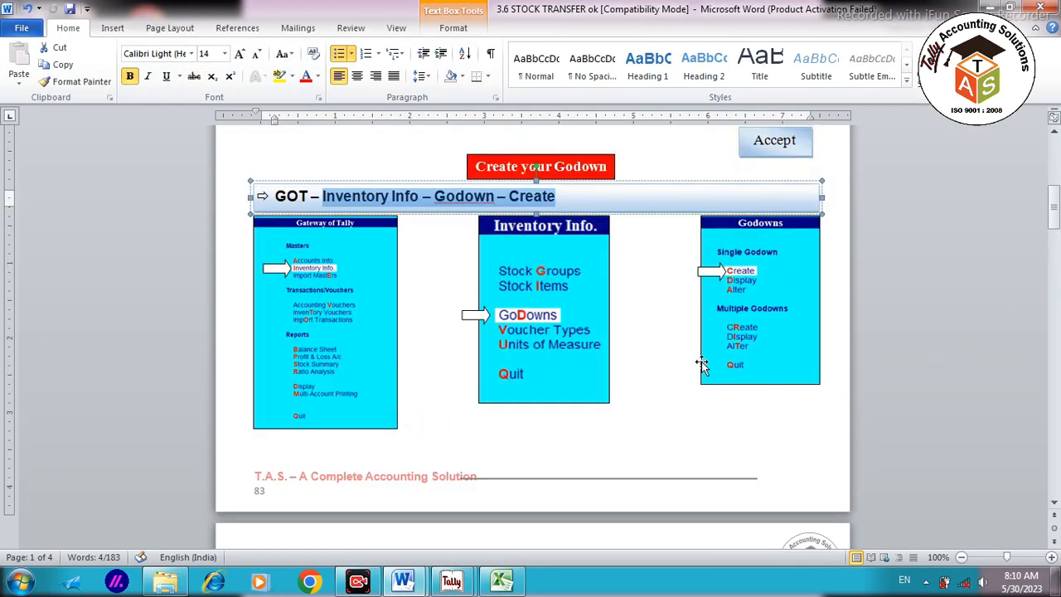
pyautogui.scroll(6, 703, 350)
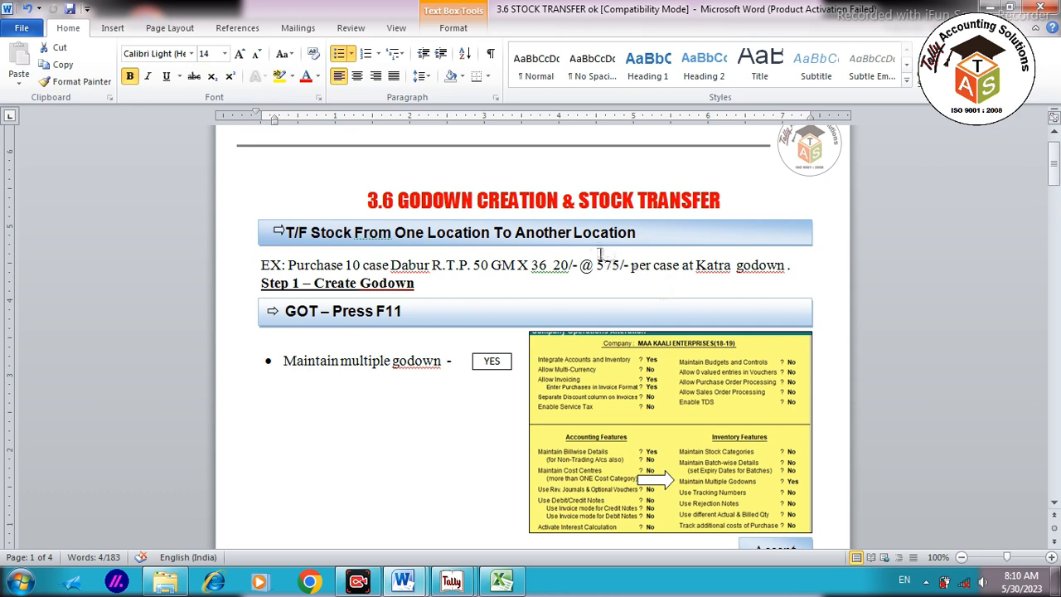
pyautogui.moveTo(598, 265); pyautogui.dragTo(622, 266)
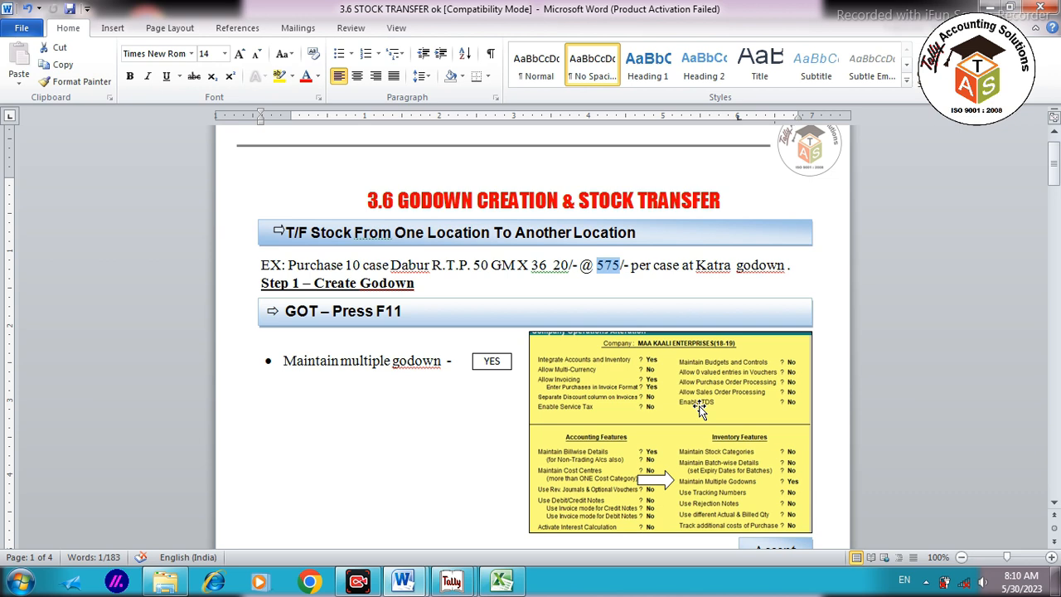
pyautogui.hotkey('alt', 'Tab')
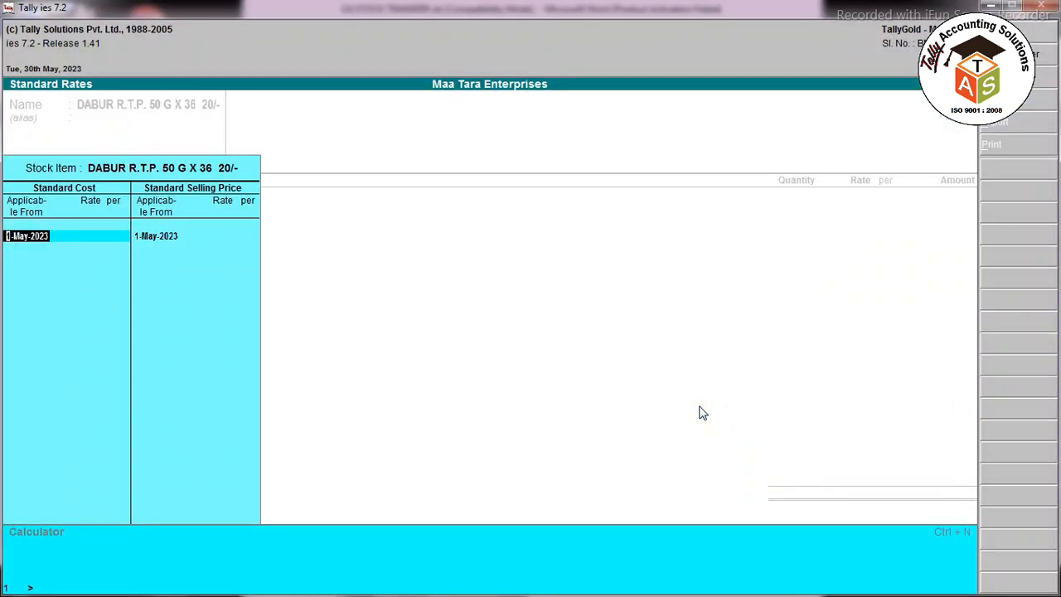
# Step: Set the item's standard cost from 30-May-2023 per pcs, calculating the rate as 575/1.12/36
pyautogui.write('30.')
pyautogui.press('Return')
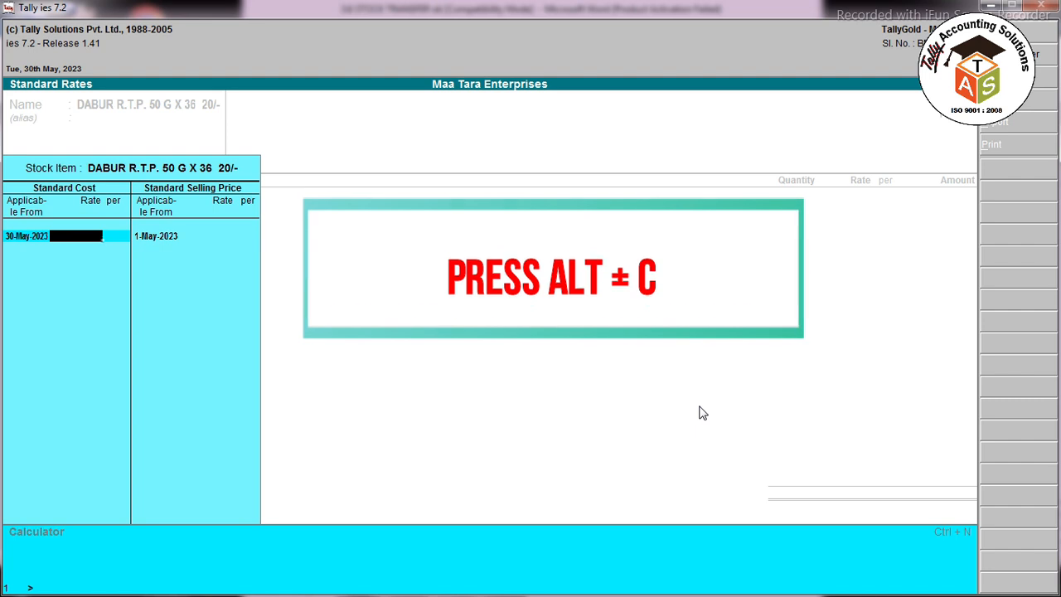
pyautogui.hotkey('alt', 'c')
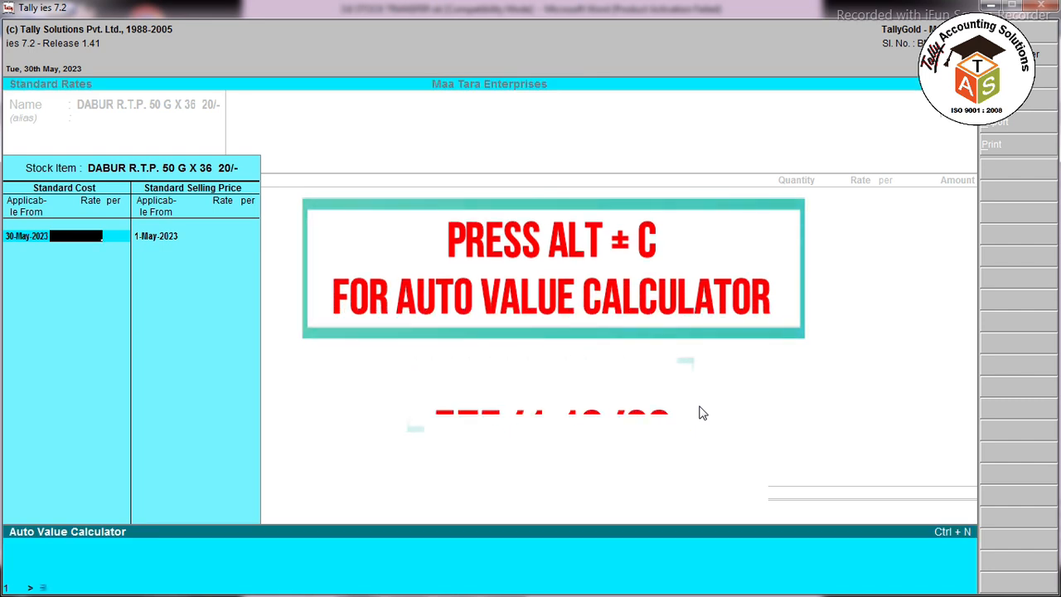
pyautogui.write('575')
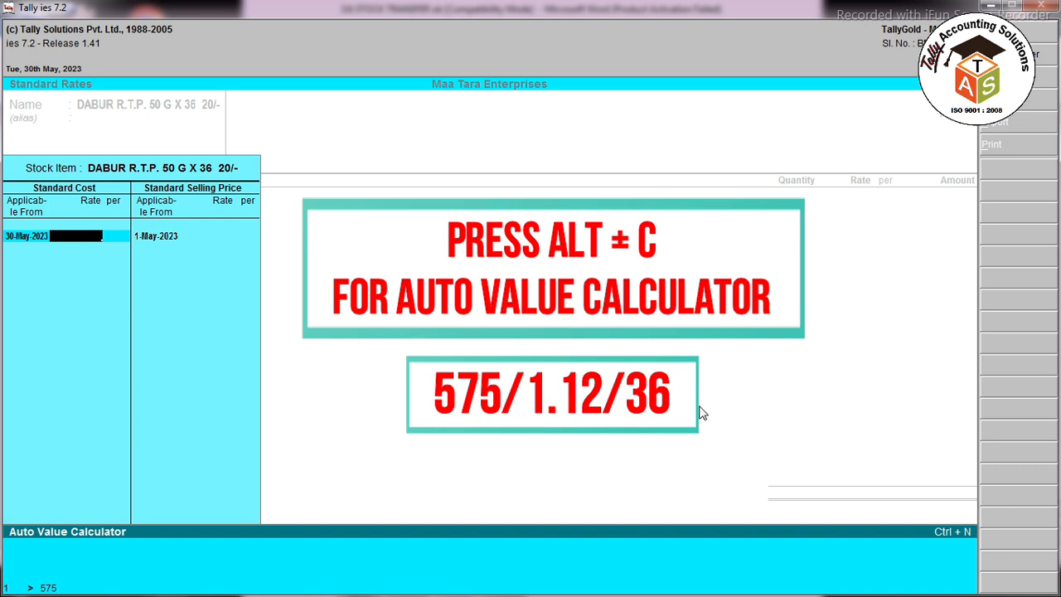
pyautogui.write('/1.12/36')
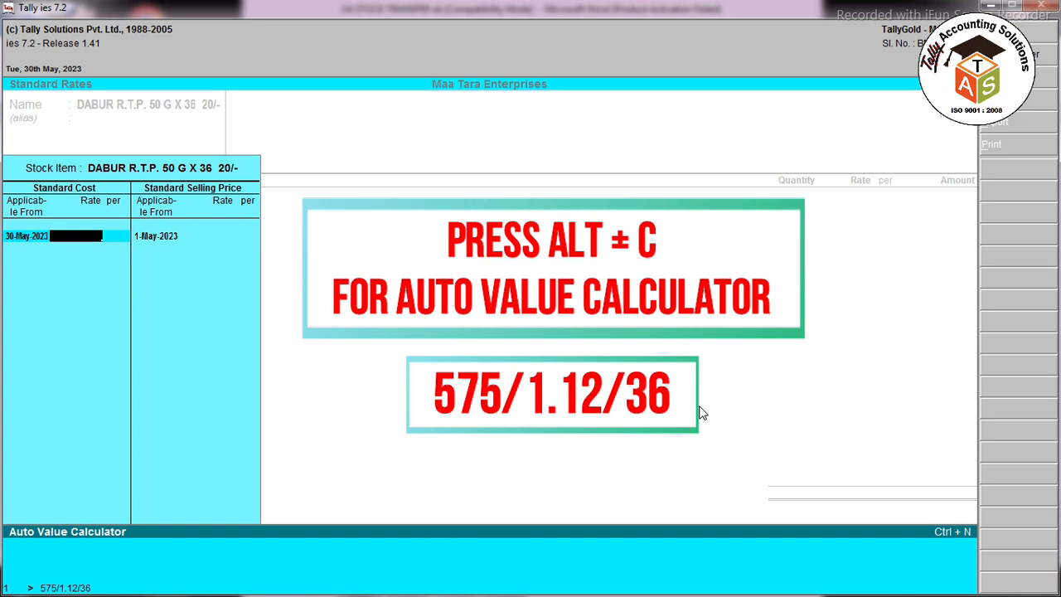
pyautogui.press('Return')
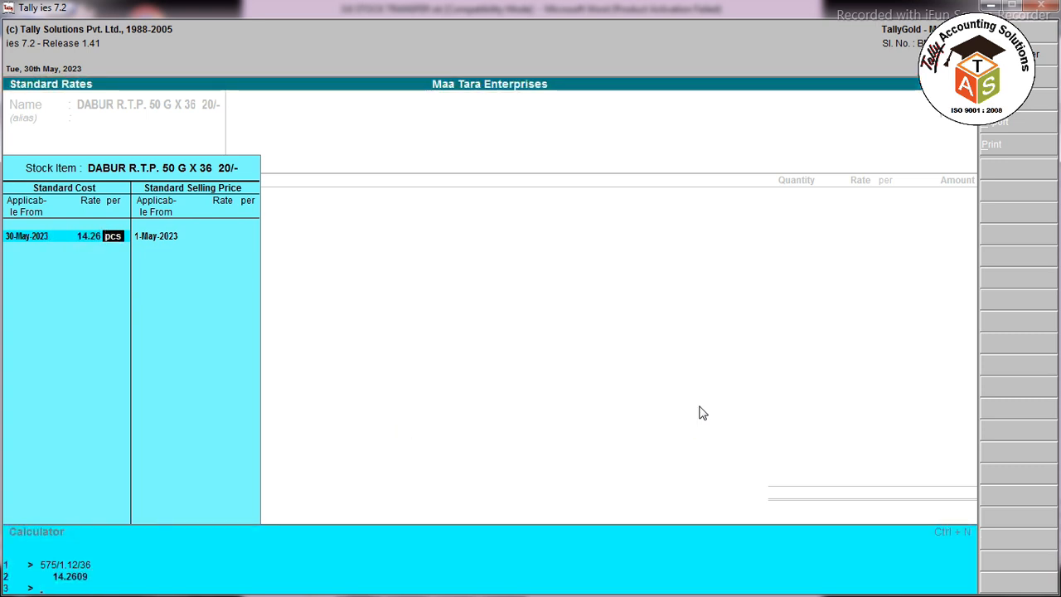
pyautogui.press('Return')
pyautogui.press('Return')
# Step: Set the standard selling price from 30-May-2023 per pcs, calculating the rate as 14.26*10/100+14.26, and finish the standard rates
pyautogui.write('30')
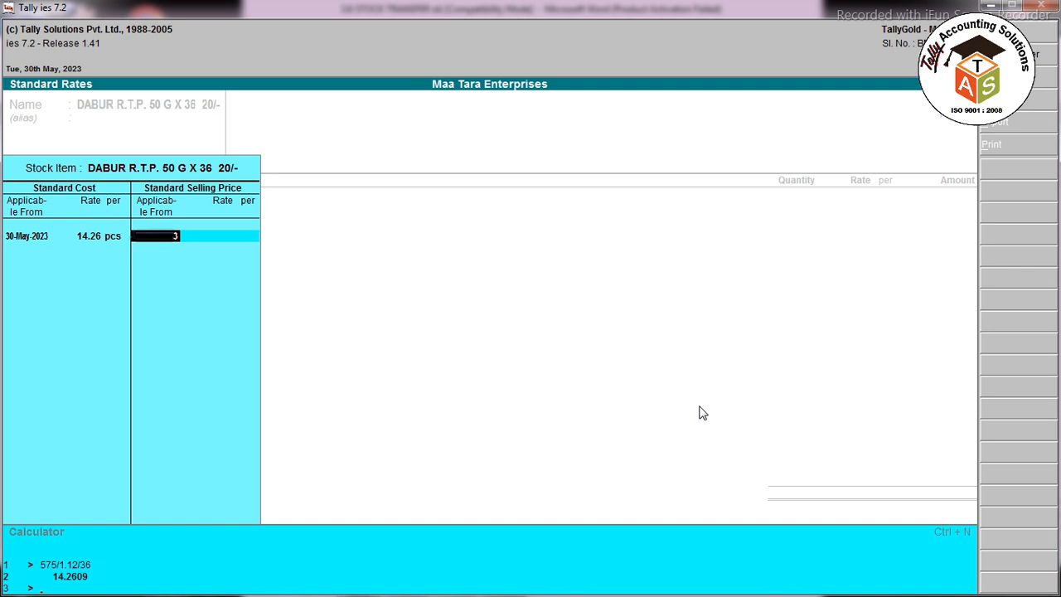
pyautogui.press('Return')
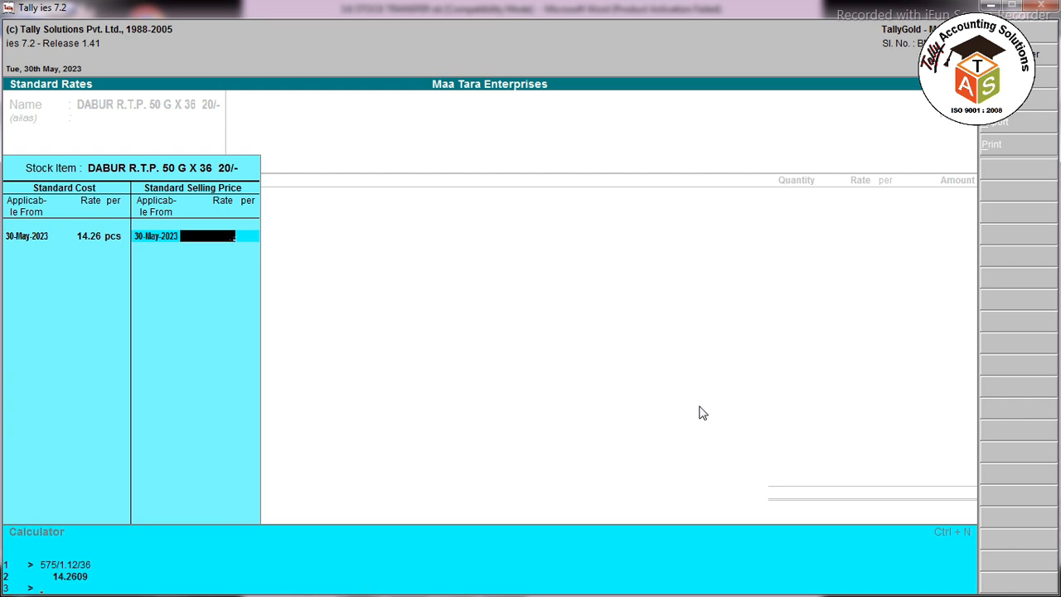
pyautogui.hotkey('alt', 'c')
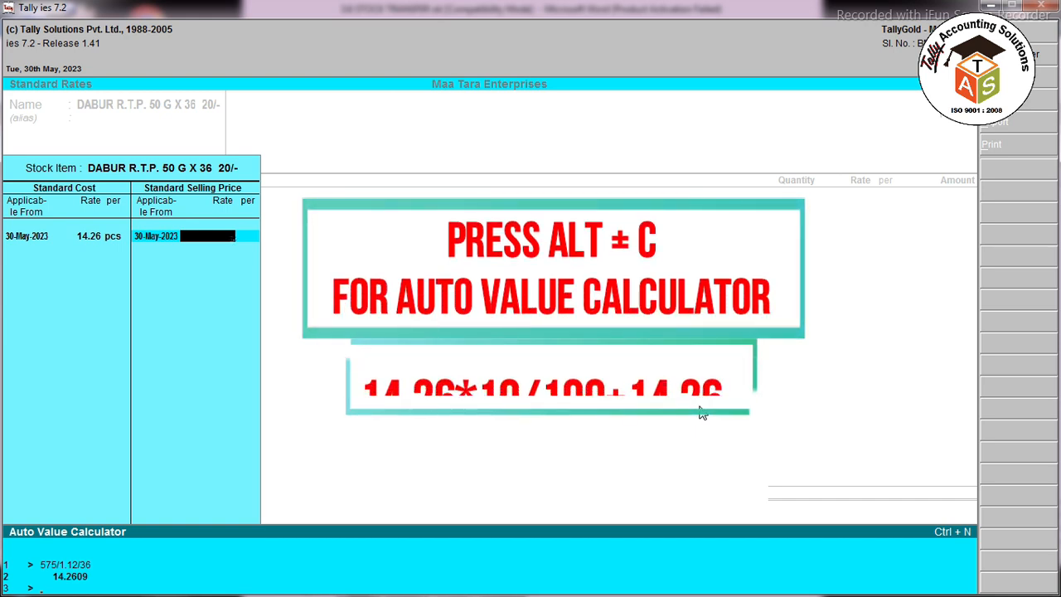
pyautogui.write('14')
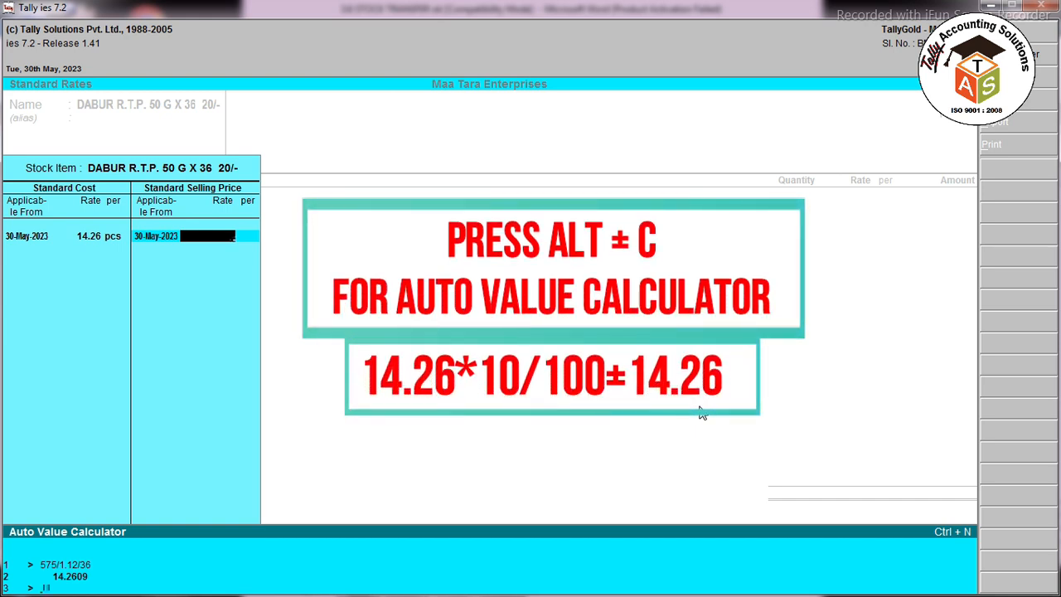
pyautogui.write('.26*10/100+14.26')
pyautogui.press('Return')
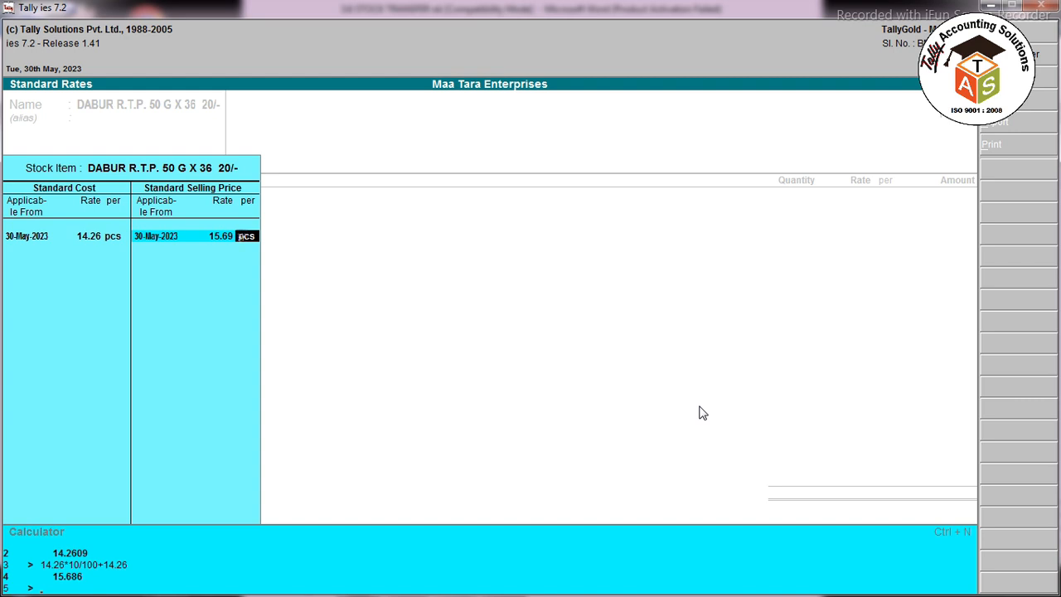
pyautogui.press('Return')
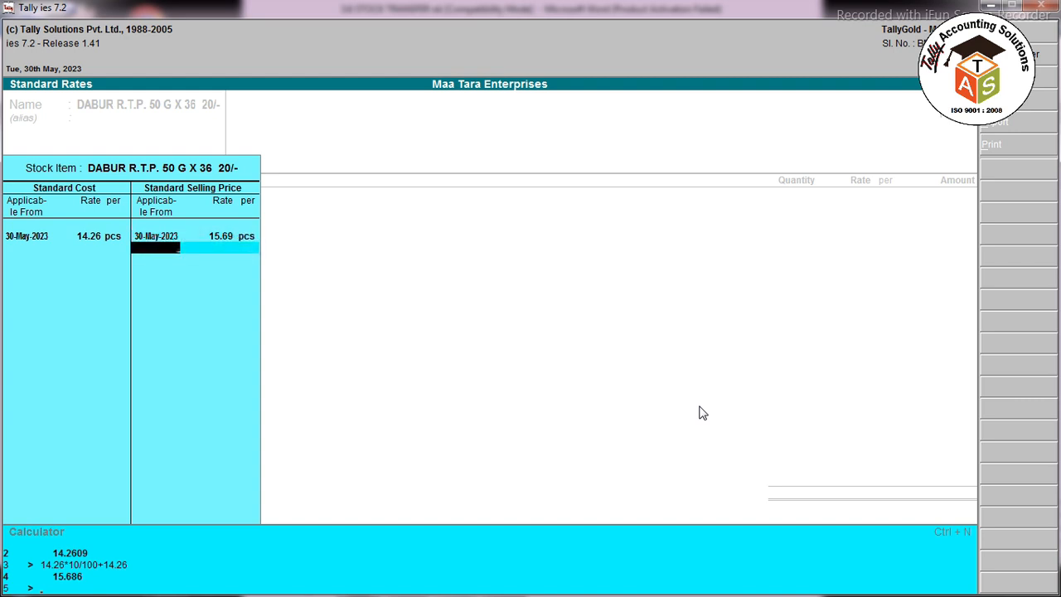
pyautogui.press('Return')
# Step: Set both the rate of duty and tariff classification to 6, leave components off, and save the stock item
pyautogui.write('6')
pyautogui.press('Return')
pyautogui.write('6')
pyautogui.press('Return')
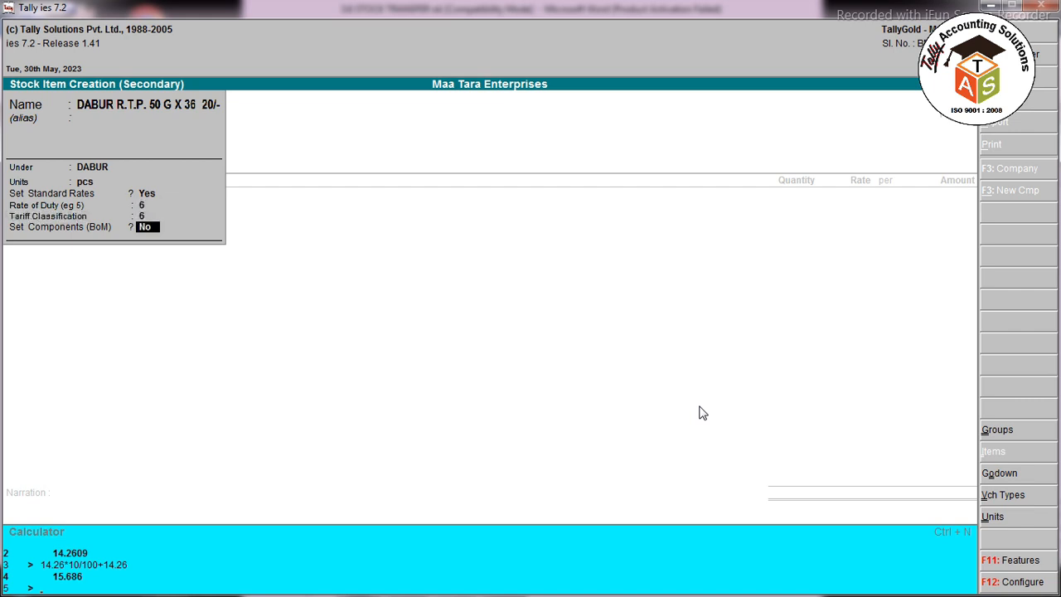
pyautogui.press('Return')
pyautogui.press('Return')
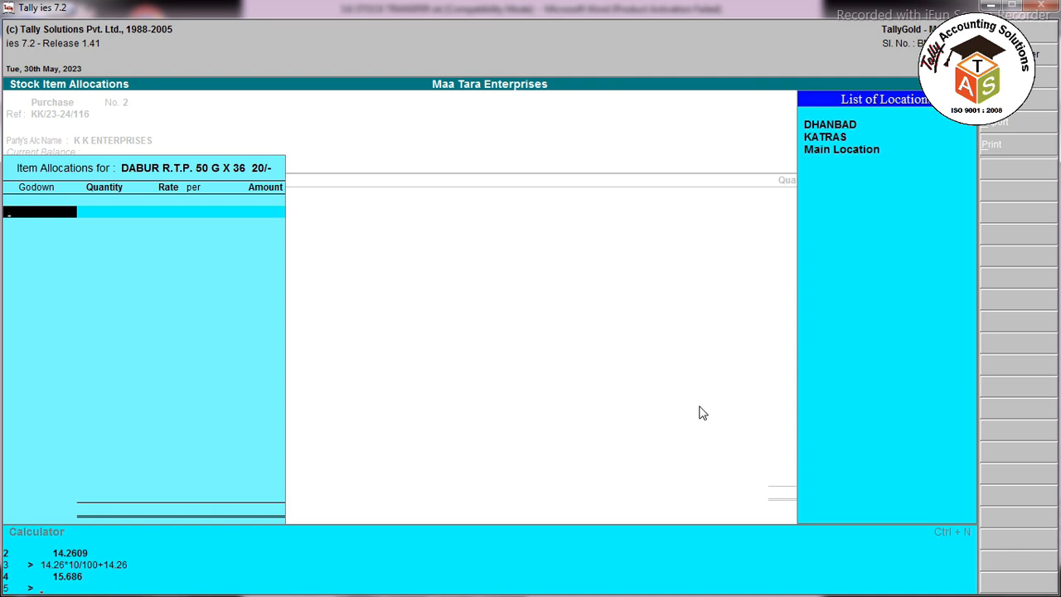
# Step: Allocate 360 pcs of the Dabur item to the KATRAS godown at 14.26 per pcs and accept the allocation
pyautogui.write('k')
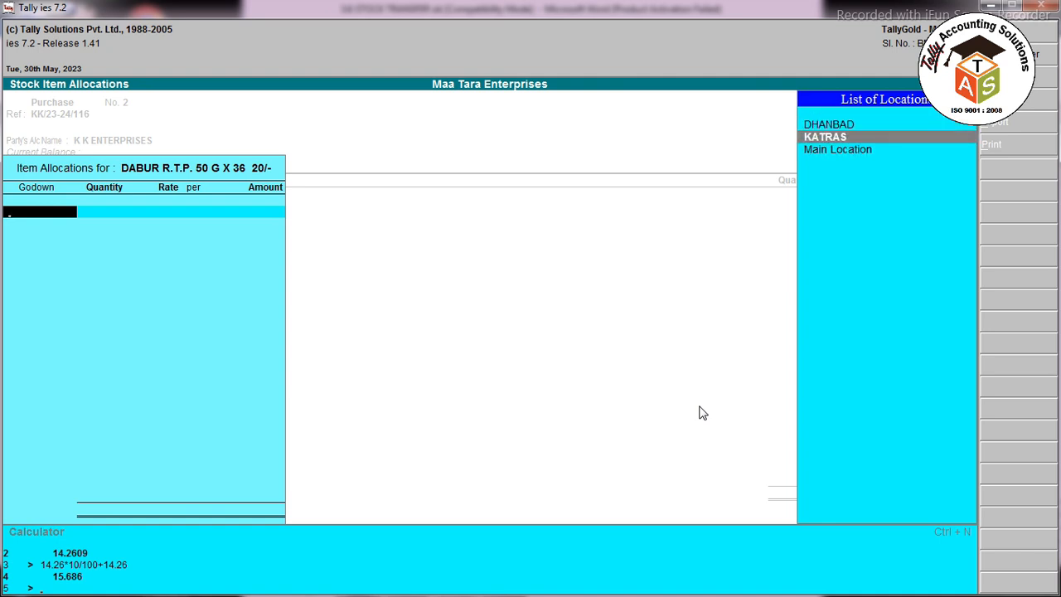
pyautogui.press('Return')
pyautogui.write('180')
pyautogui.press('Escape')
pyautogui.write('360')
pyautogui.press('Return')
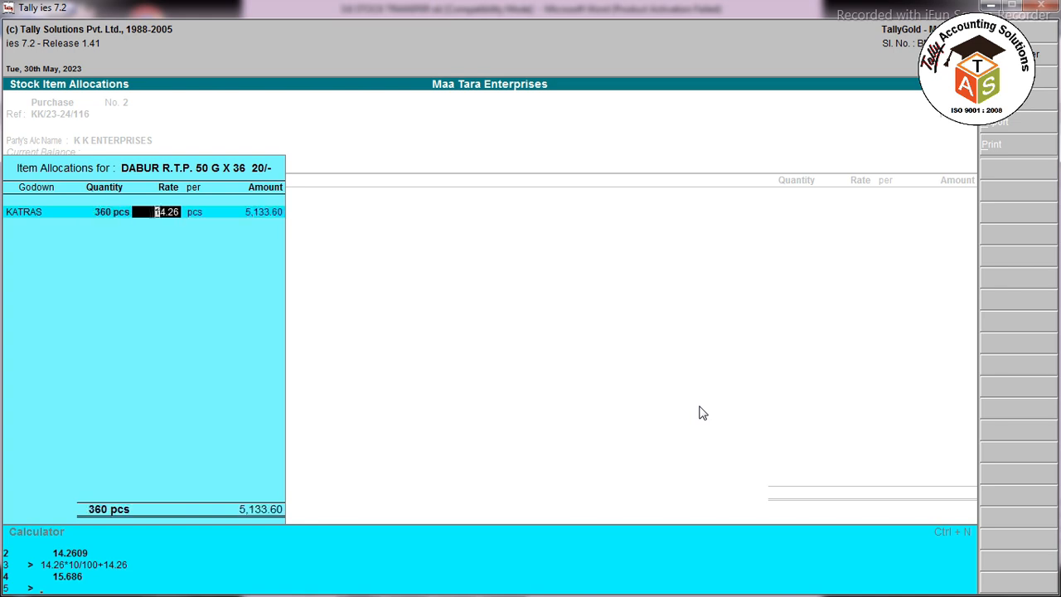
pyautogui.press('Return')
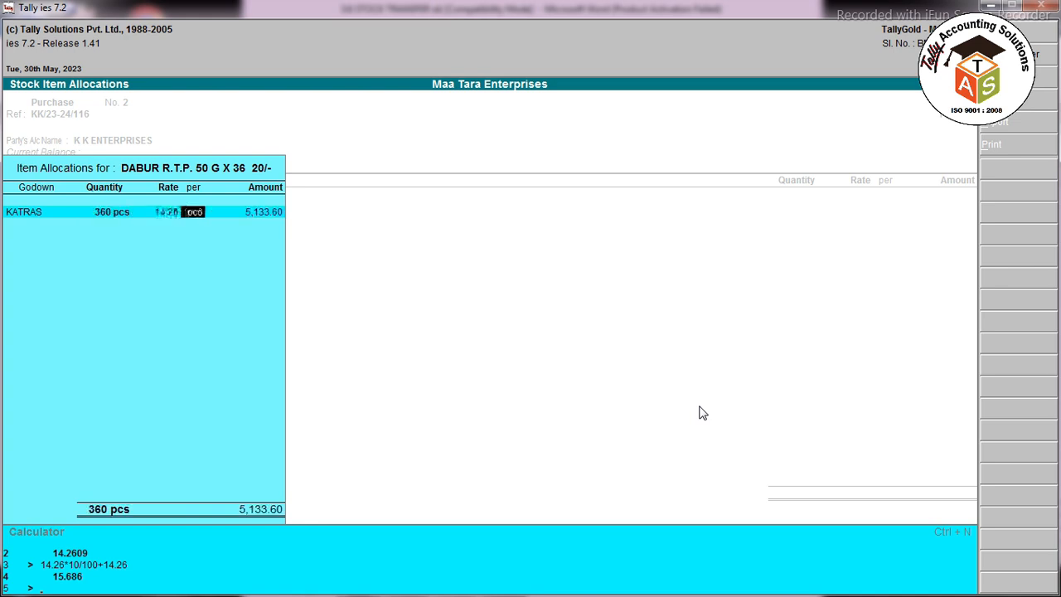
pyautogui.press('Return')
pyautogui.press('Return')
pyautogui.press('Return')
pyautogui.press('Return')
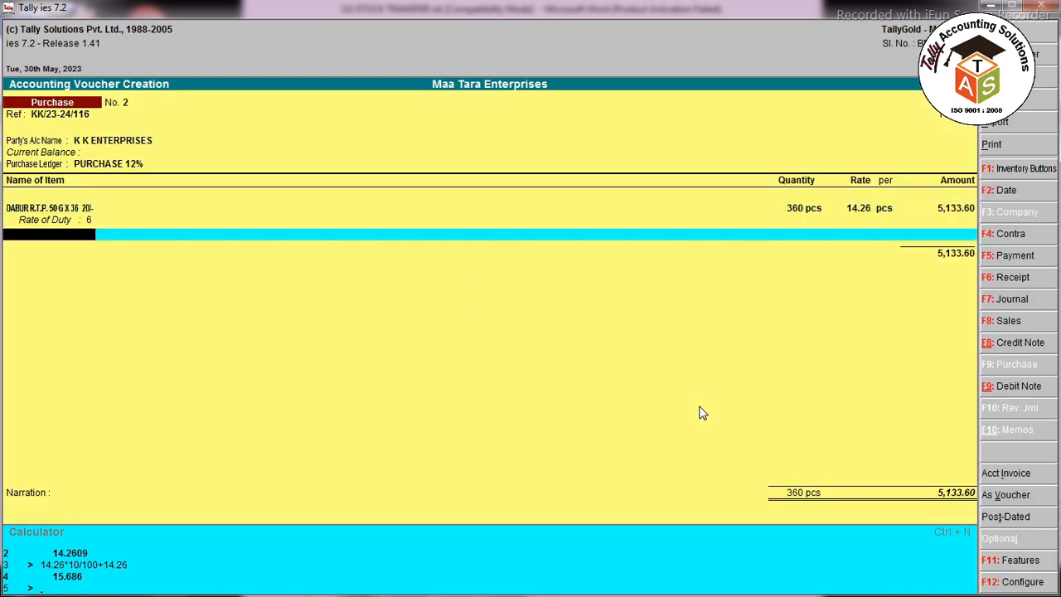
# Step: End the voucher's item list and start a ledger named C GST 6% under Duties & Taxes
pyautogui.press('Return')
pyautogui.press('BackSpace')
pyautogui.press('Return')
pyautogui.press('Return')
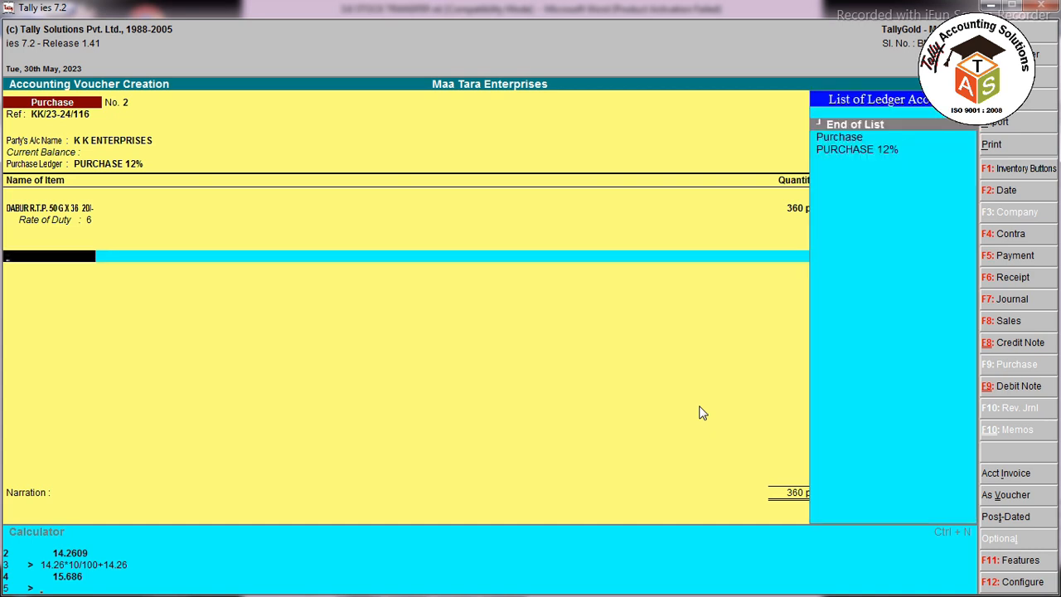
pyautogui.hotkey('alt', 'c')
pyautogui.write('C GST')
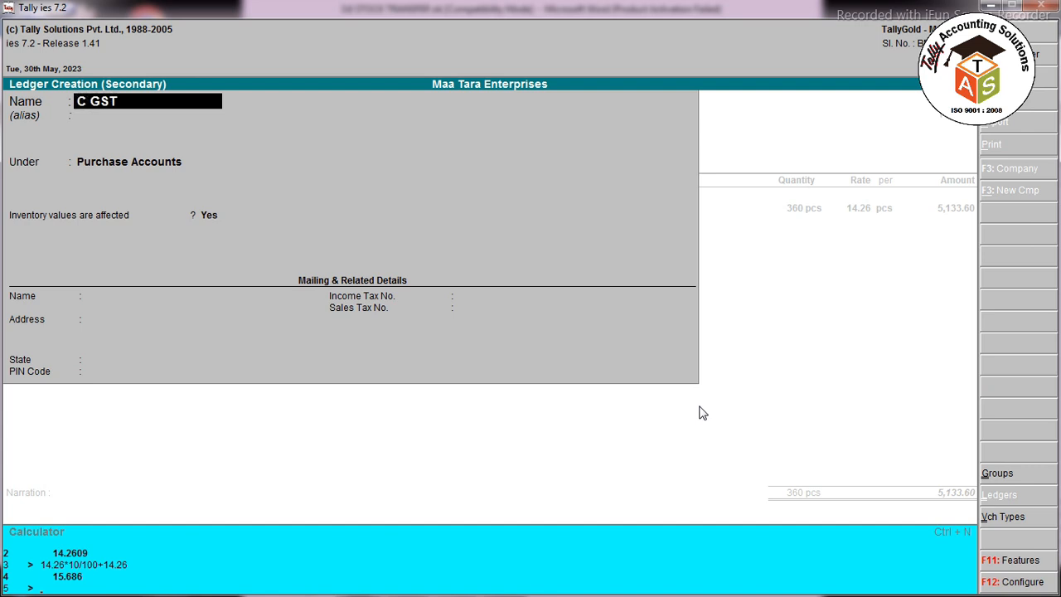
pyautogui.write(' 6%')
pyautogui.press('Return')
pyautogui.press('Return')
pyautogui.write('D')
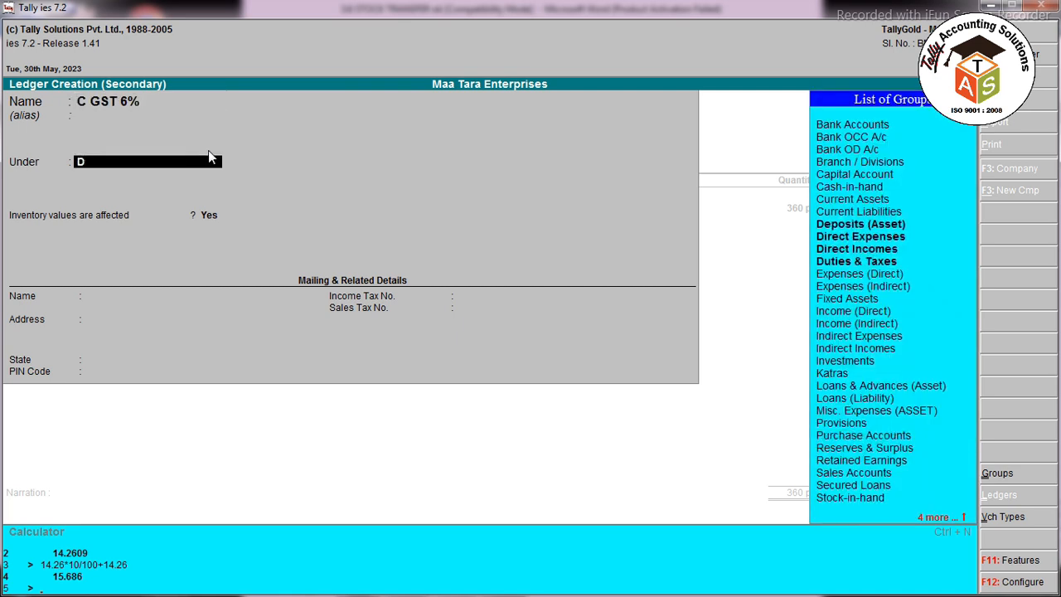
pyautogui.write('U')
pyautogui.press('Return')
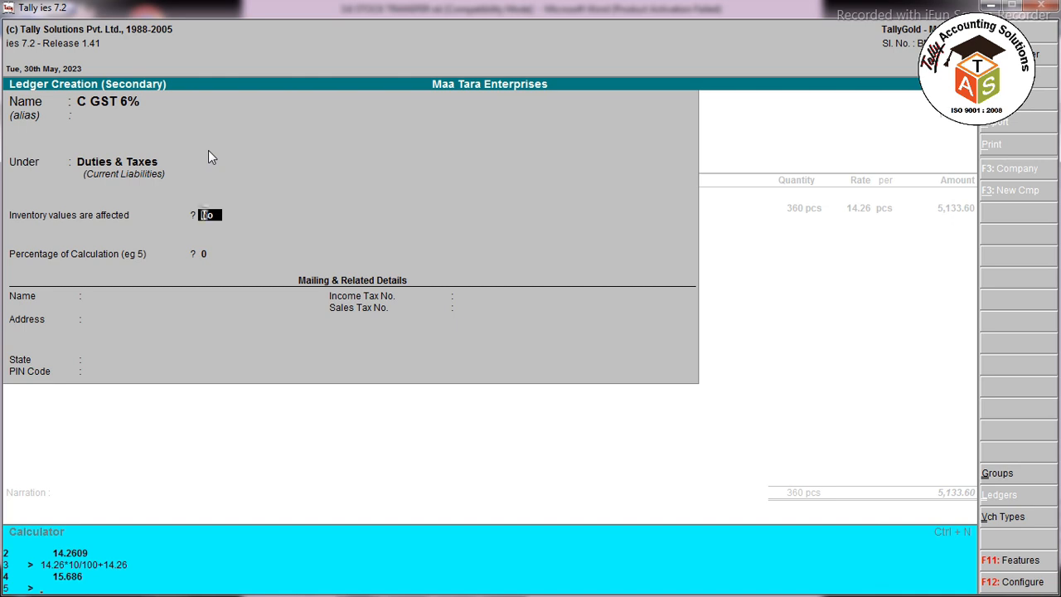
# Step: Set the C GST ledger to 6 percent with Tax based on Item Rate, then save it and add its voucher line
pyautogui.press('Return')
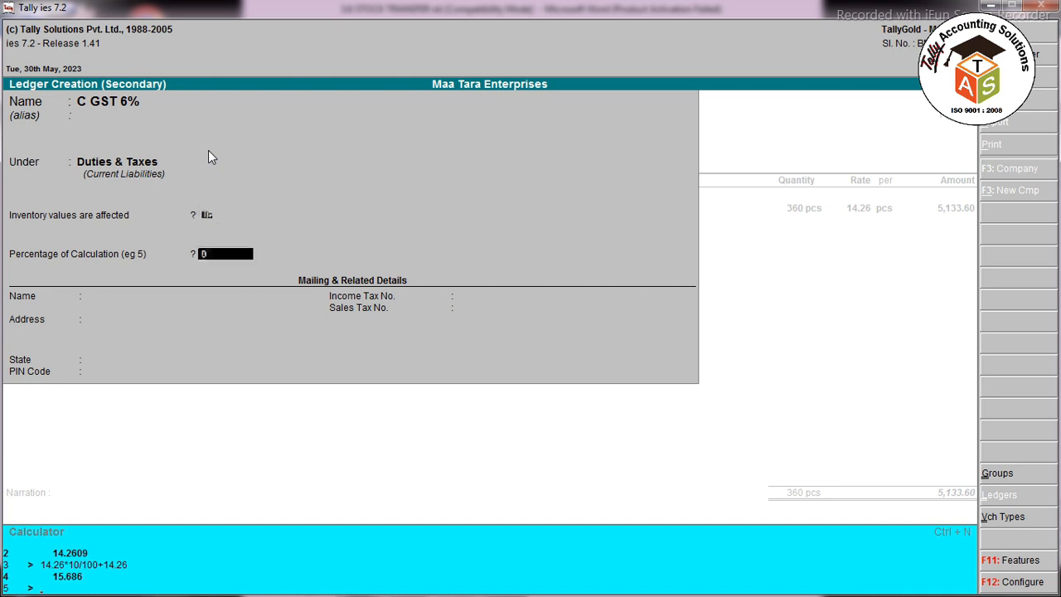
pyautogui.write('6')
pyautogui.press('Return')
pyautogui.press('Down')
pyautogui.press('Down')
pyautogui.press('Down')
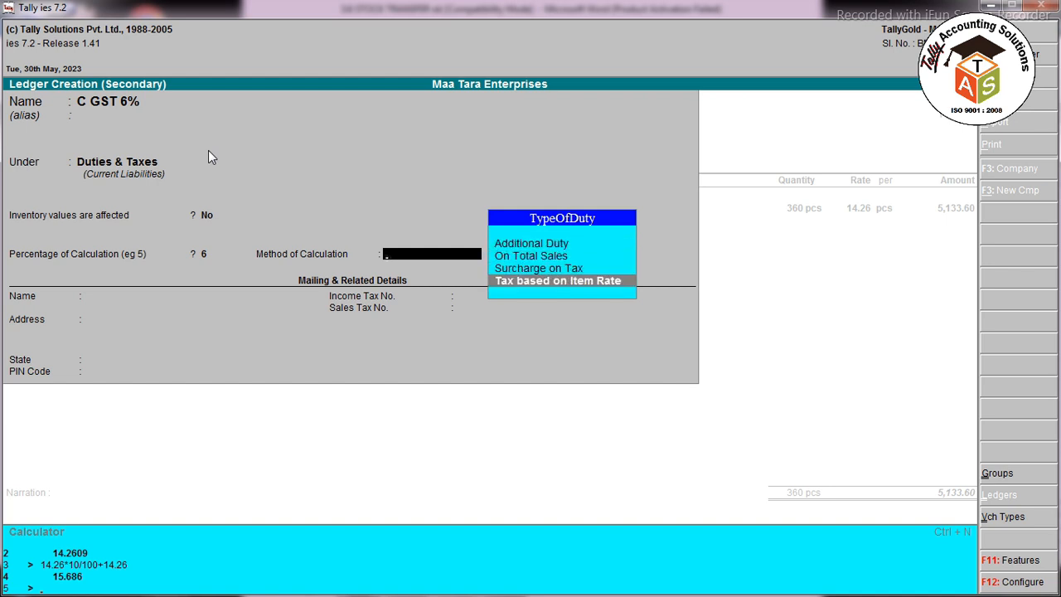
pyautogui.press('Return')
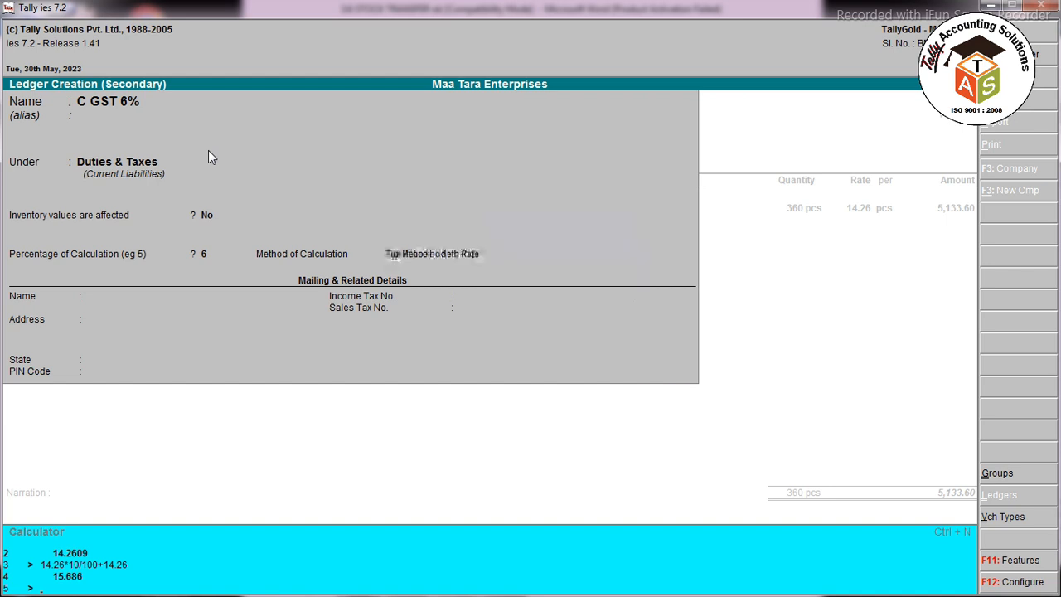
pyautogui.hotkey('ctrl', 'a')
pyautogui.press('Return')
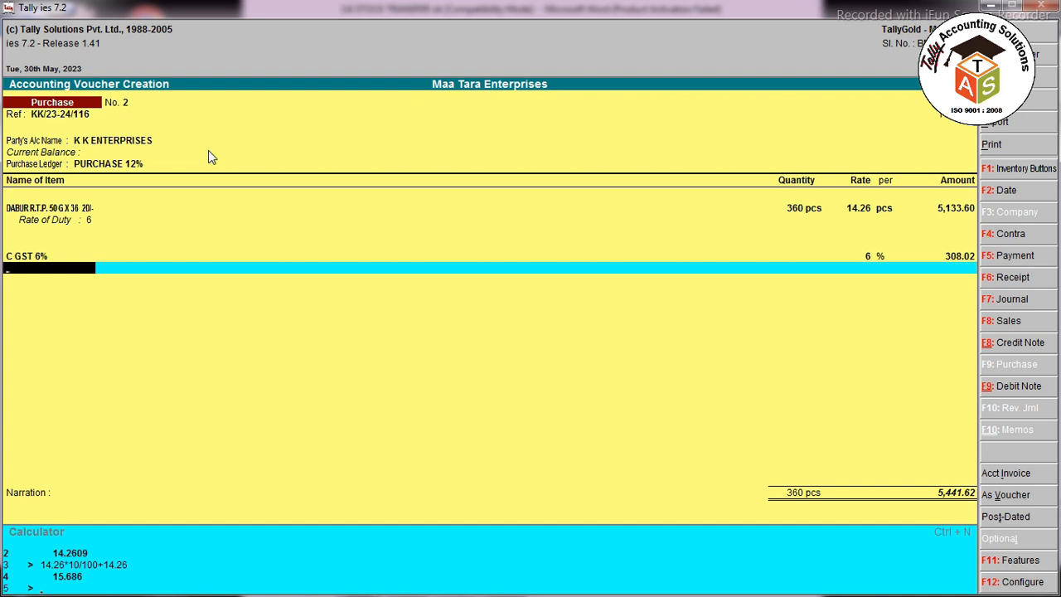
# Step: Start another tax ledger from the voucher, named S GST 6%, under Duties & Taxes without affecting inventory values
pyautogui.hotkey('alt', 'c')
pyautogui.write('S GST')
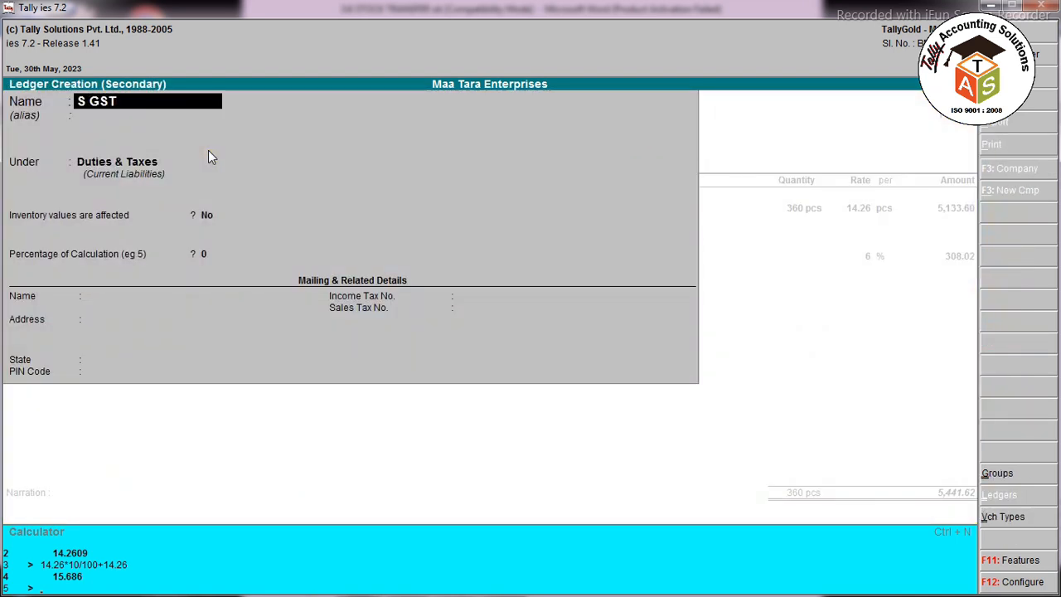
pyautogui.write(' 6%')
pyautogui.press('Return')
pyautogui.press('Return')
pyautogui.press('Return')
pyautogui.press('Return')
# Step: Set the S GST ledger's calculation percentage to 6, choose its calculation method, save it and add its voucher line
pyautogui.write('6')
pyautogui.press('Return')
pyautogui.press('Down')
pyautogui.press('Down')
pyautogui.press('Return')
pyautogui.press('y')
pyautogui.press('Return')
pyautogui.press('Return')
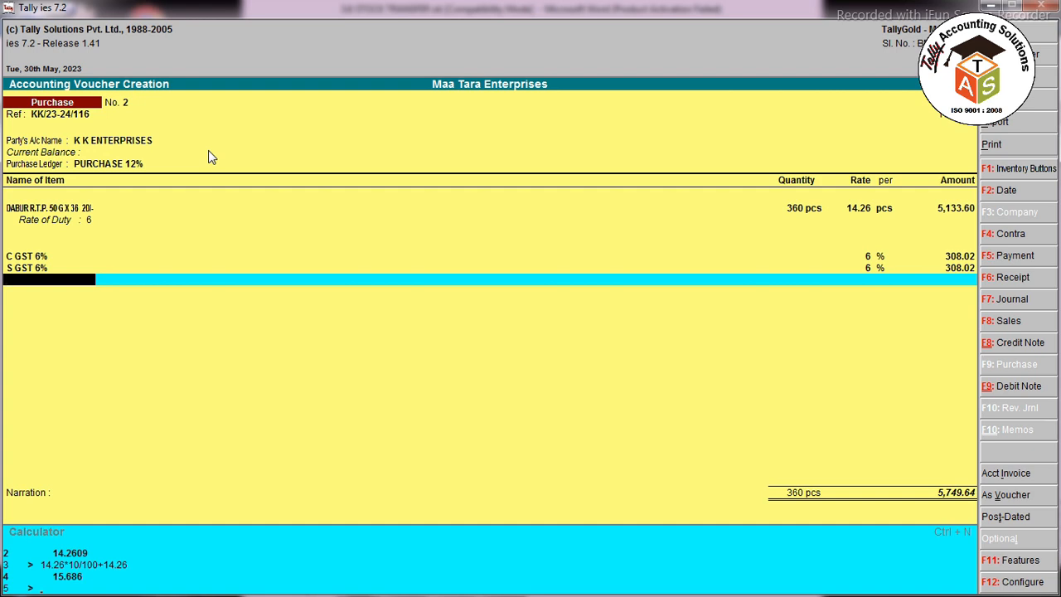
# Step: Create a ledger named ROUND OFF under Indirect Expenses from the purchase voucher and add its voucher line
pyautogui.write('R')
pyautogui.hotkey('alt', 'c')
pyautogui.write('O')
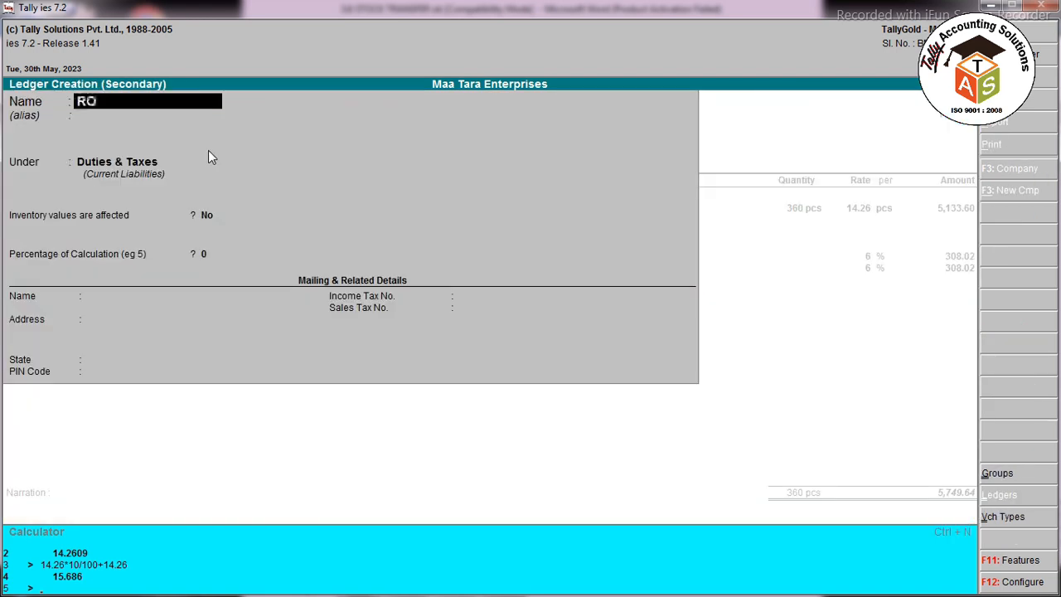
pyautogui.write('UND OFF')
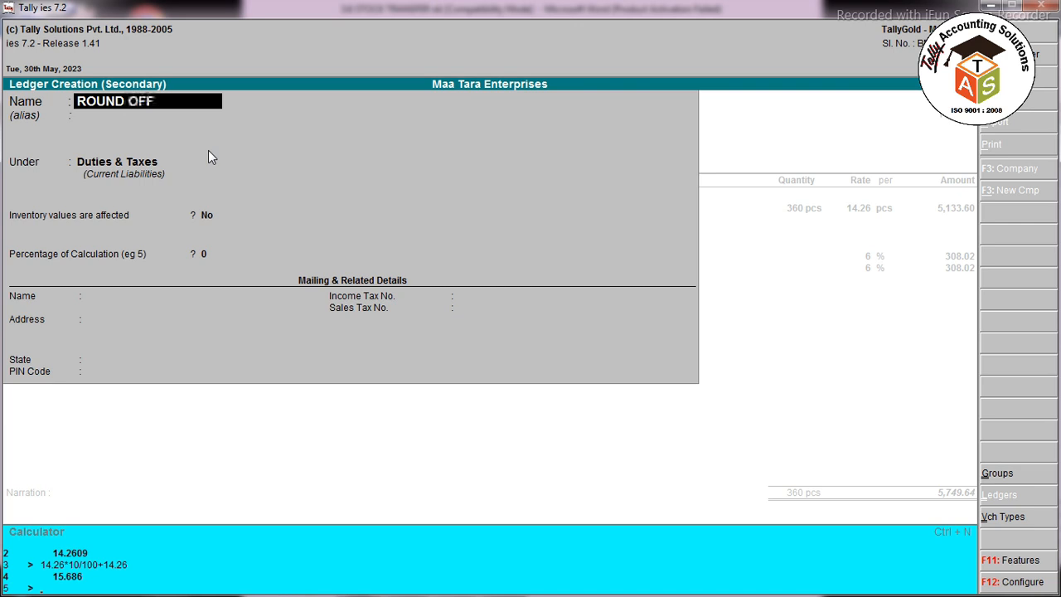
pyautogui.press('Return')
pyautogui.write('IND')
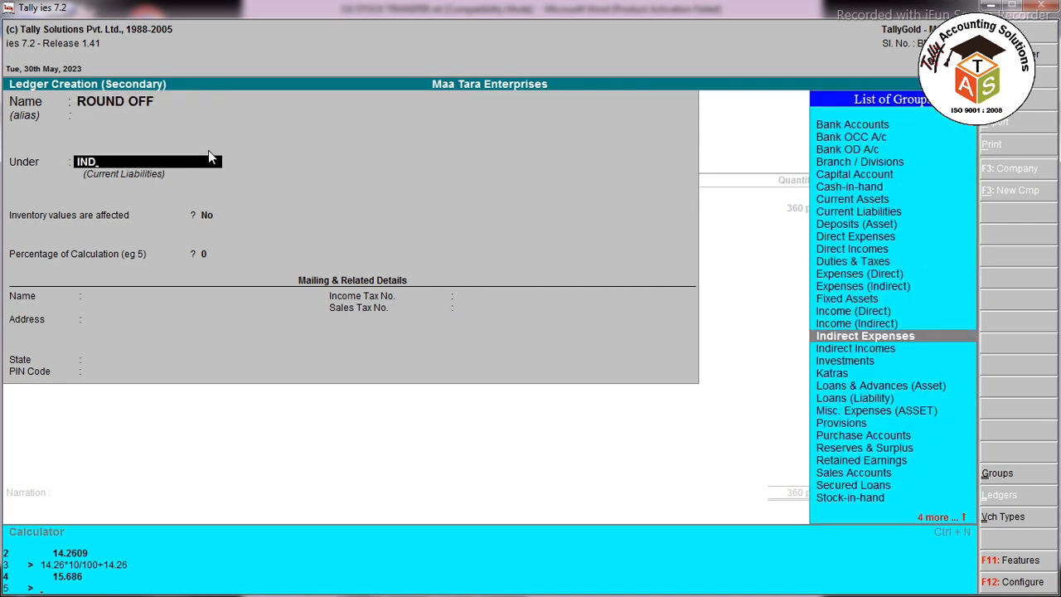
pyautogui.press('Return')
pyautogui.hotkey('ctrl', 'a')
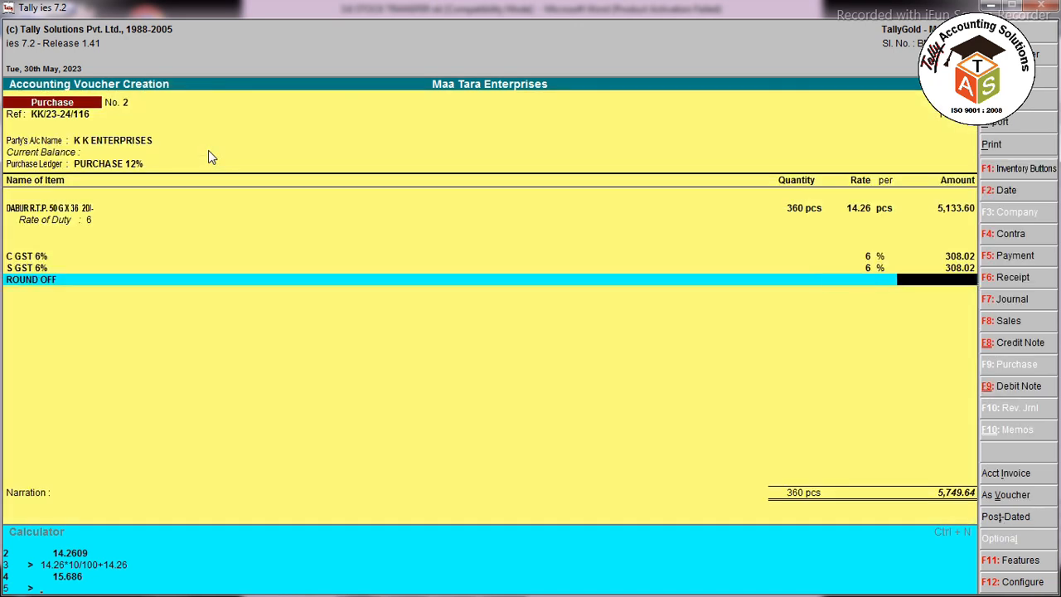
# Step: Set the round-off amount to 0.36, end the ledger list and save the purchase voucher
pyautogui.write('.32')
pyautogui.press('BackSpace')
pyautogui.write('6')
pyautogui.press('Return')
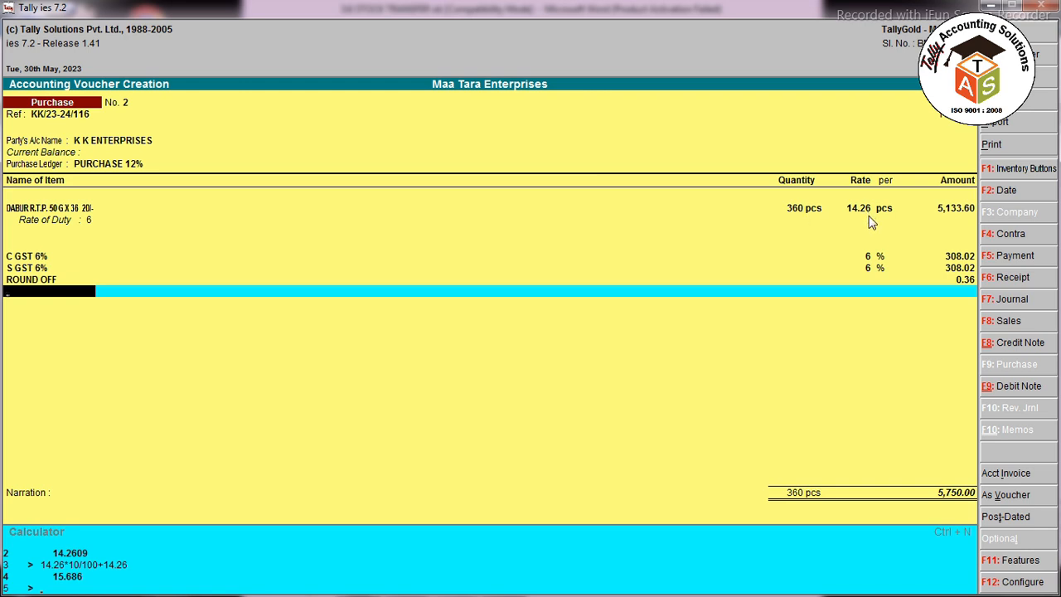
pyautogui.press('Return')
pyautogui.press('Return')
pyautogui.press('Return')
pyautogui.press('Return')
pyautogui.press('Return')
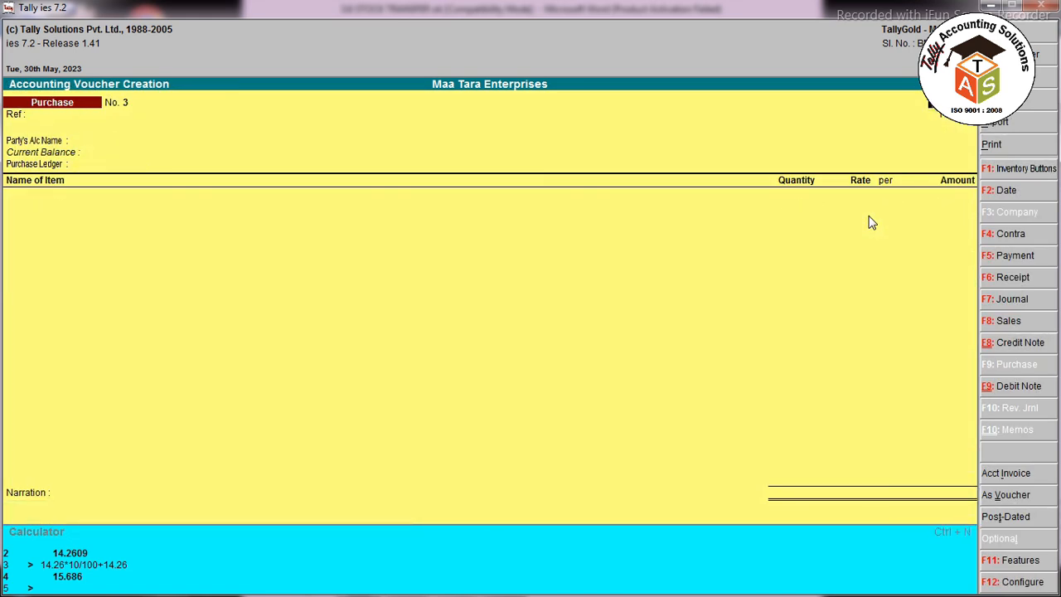
# Step: Switch to the Word lesson and review Step 3, the stock transfer from Katras to Dhanbad, including its example and voucher instructions
pyautogui.hotkey('alt', 'Tab')
pyautogui.scroll(-8, 533, 401)
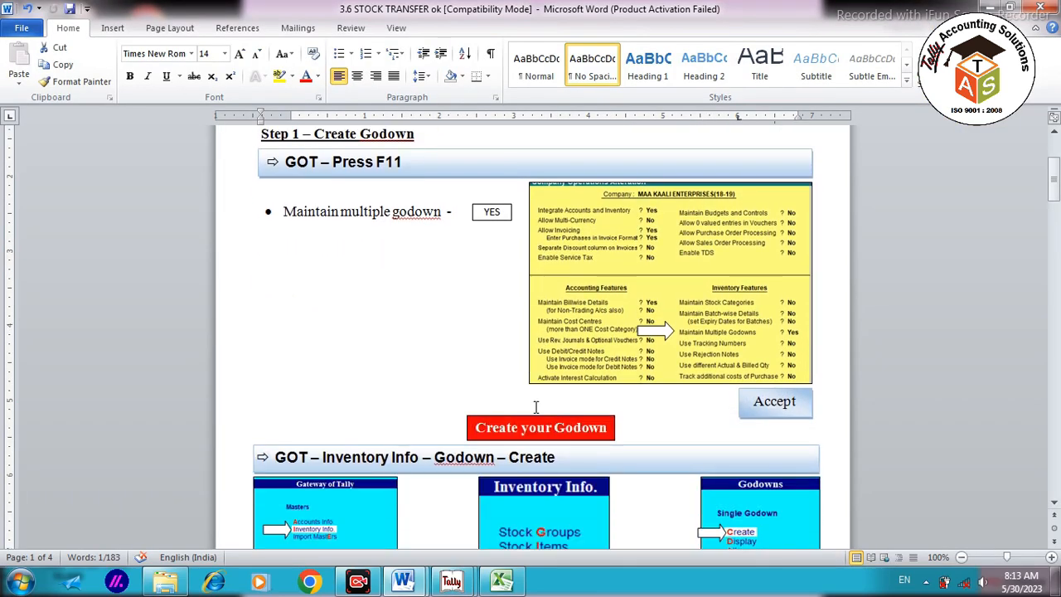
pyautogui.scroll(-12, 532, 400)
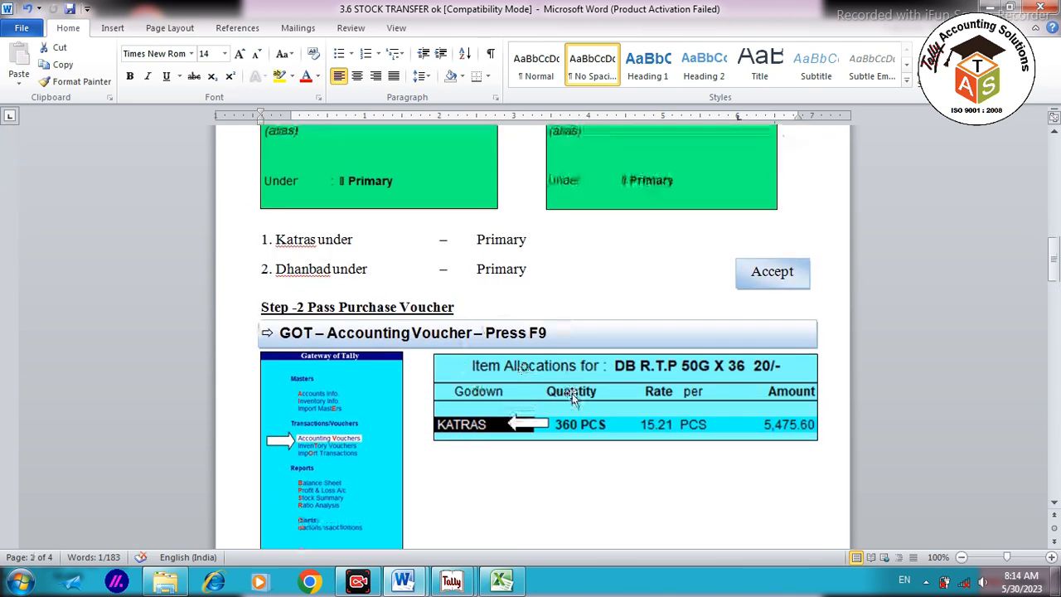
pyautogui.scroll(-5, 568, 394)
pyautogui.scroll(-2, 434, 383)
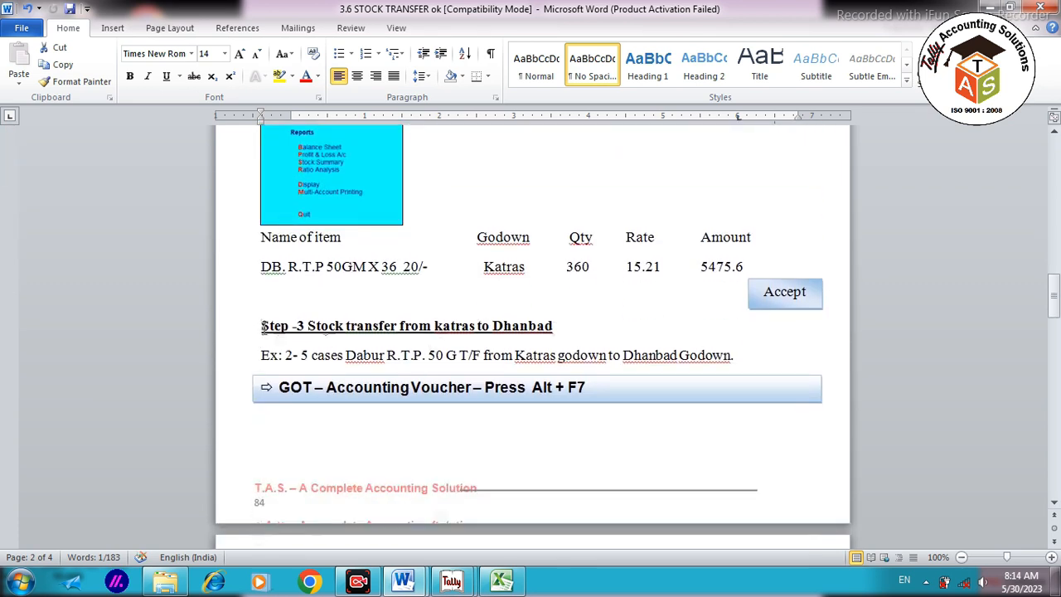
pyautogui.moveTo(261, 326); pyautogui.dragTo(561, 326)
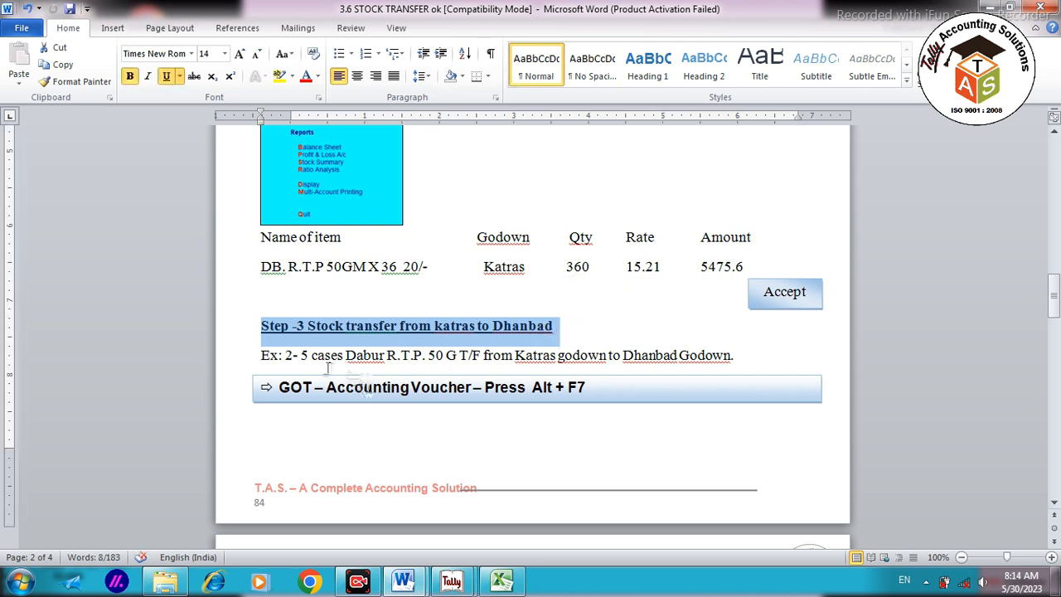
pyautogui.moveTo(300, 355); pyautogui.dragTo(341, 355)
pyautogui.moveTo(282, 390); pyautogui.dragTo(593, 402)
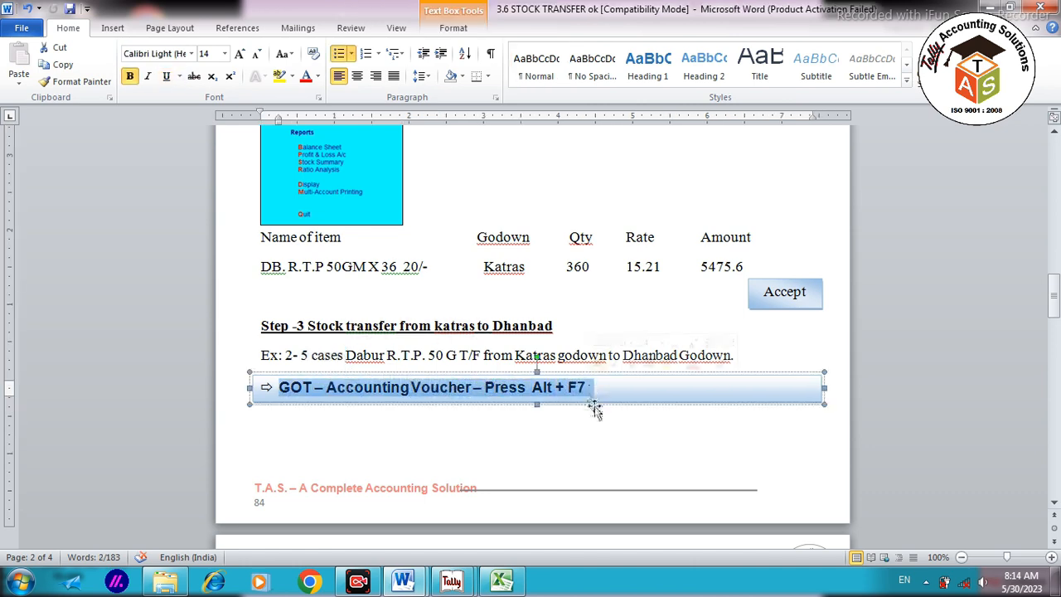
# Step: Switch back to Tally and start a Stock Journal with 180 pcs of DABUR R.T.P. 50 G X 36 20/- from KATRAS as source
pyautogui.hotkey('alt', 'Tab')
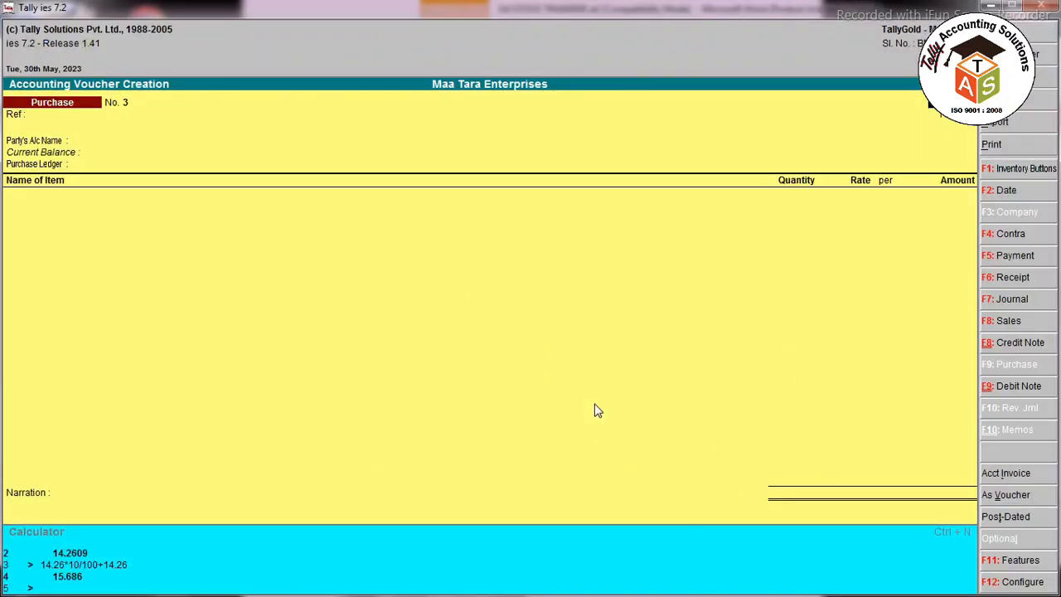
pyautogui.hotkey('alt', 'F7')
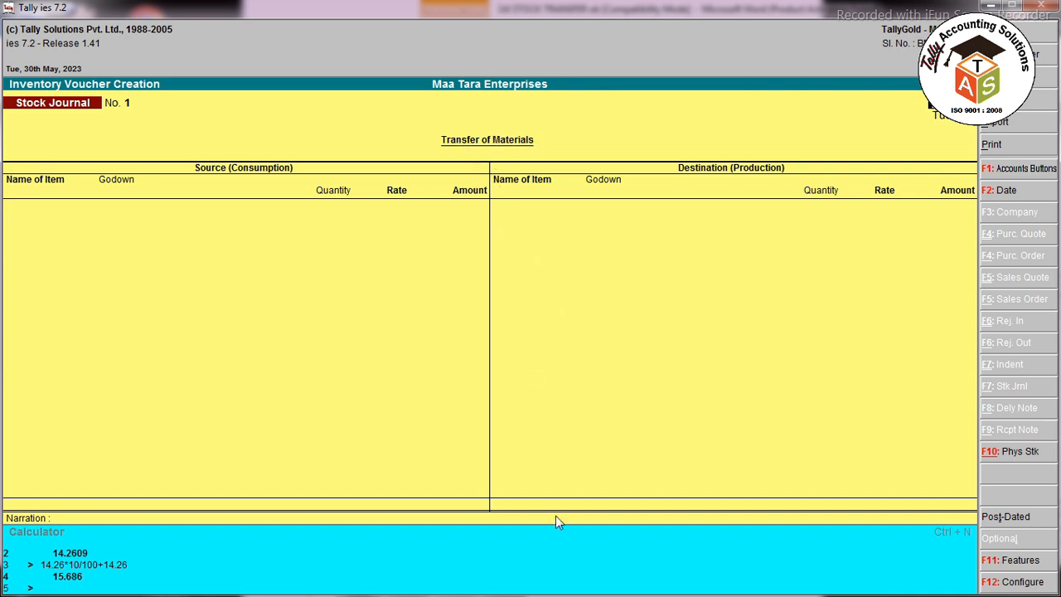
pyautogui.press('Return')
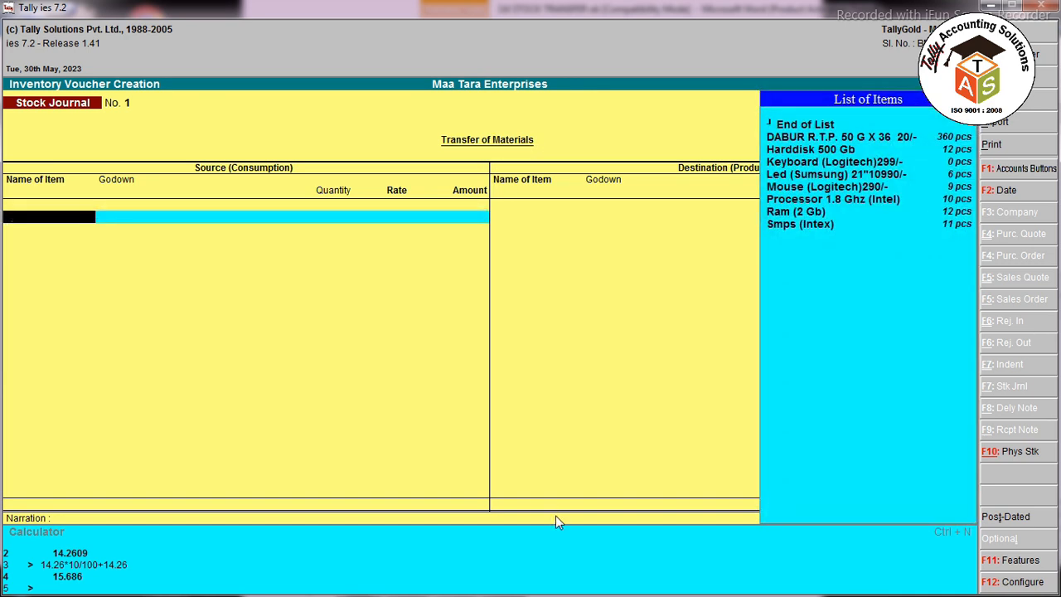
pyautogui.press('Return')
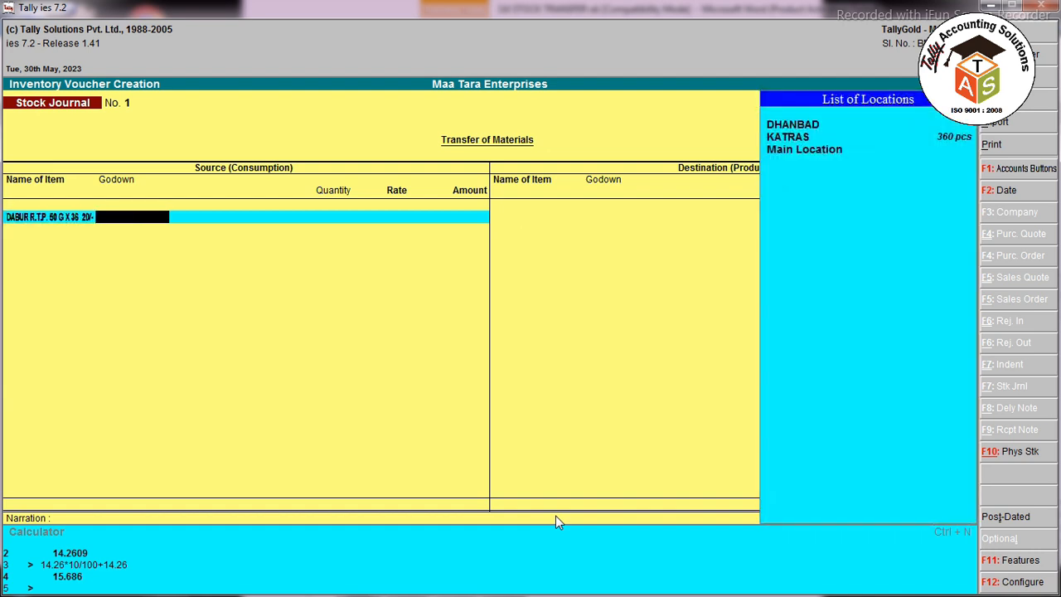
pyautogui.press('Down')
pyautogui.press('Return')
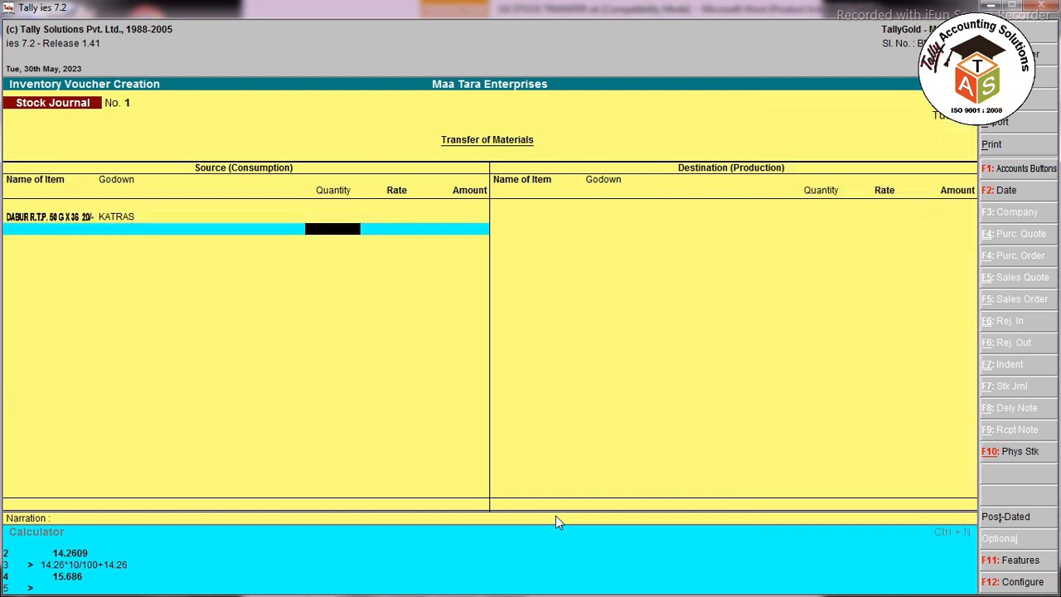
pyautogui.write('180')
pyautogui.press('Return')
pyautogui.press('Return')
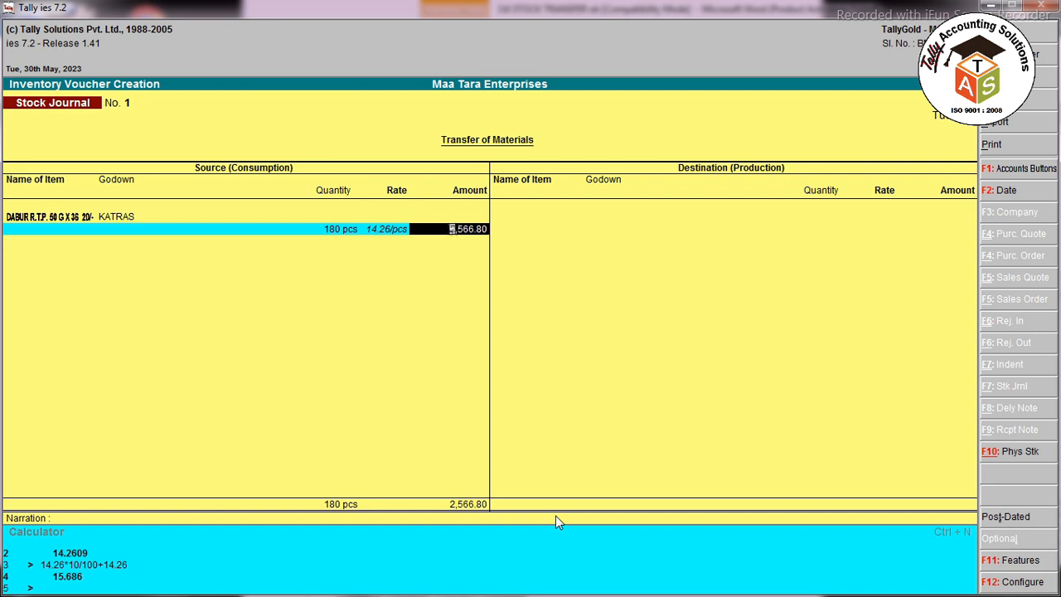
pyautogui.press('Return')
pyautogui.press('Return')
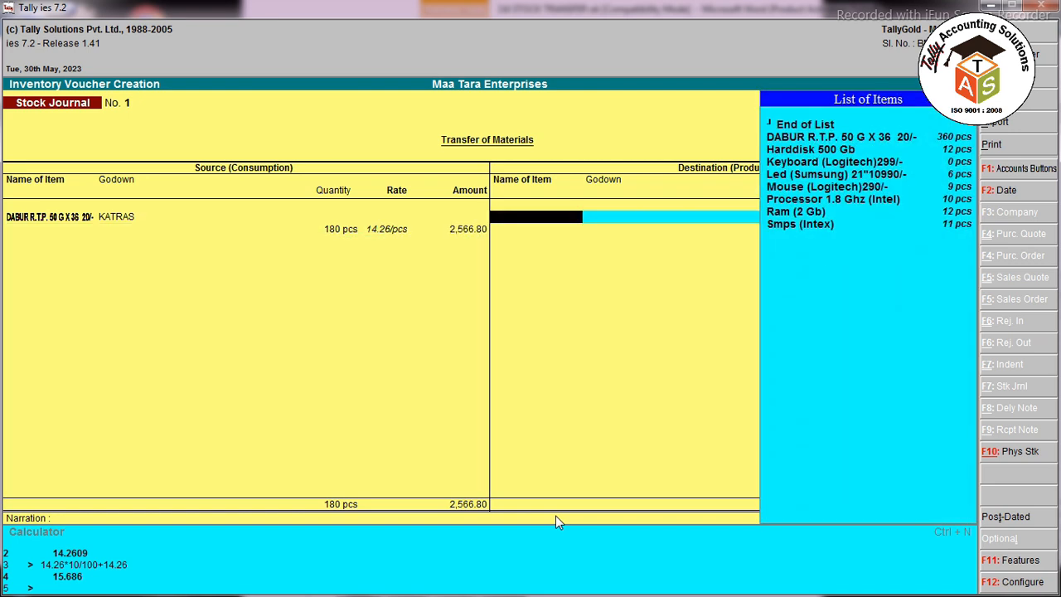
# Step: Enter 180 pcs of the same Dabur item at the DHANBAD godown as destination and save the stock journal
pyautogui.press('Down')
pyautogui.press('Return')
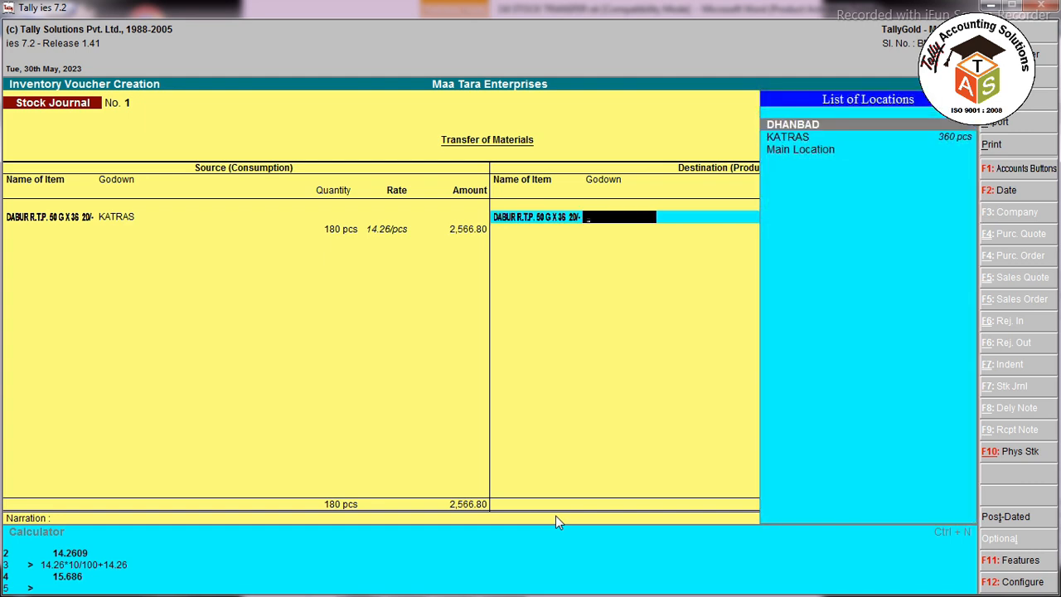
pyautogui.press('Return')
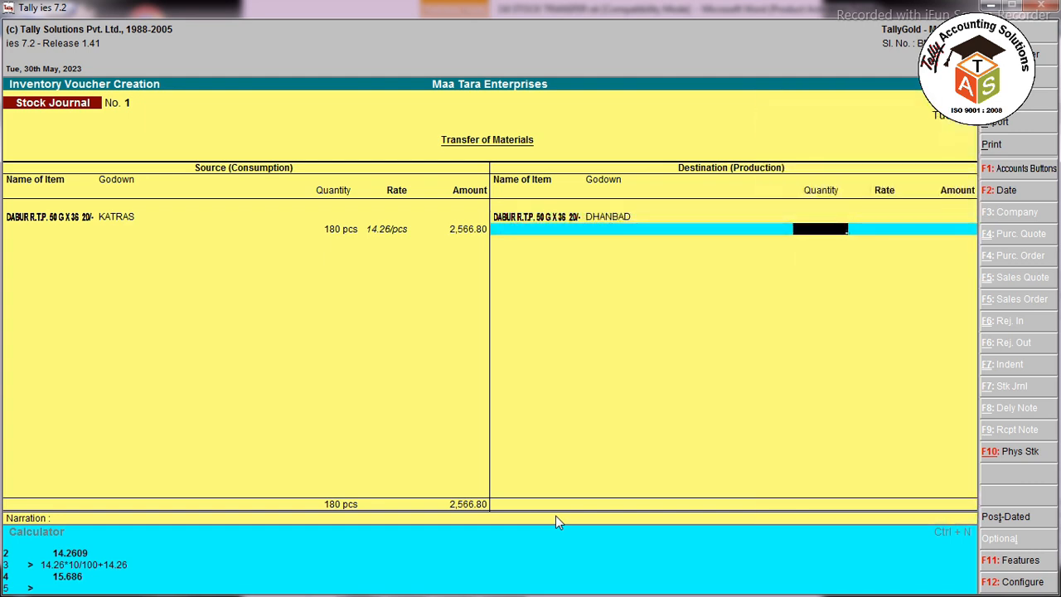
pyautogui.write('180')
pyautogui.press('Return')
pyautogui.press('Return')
pyautogui.press('Return')
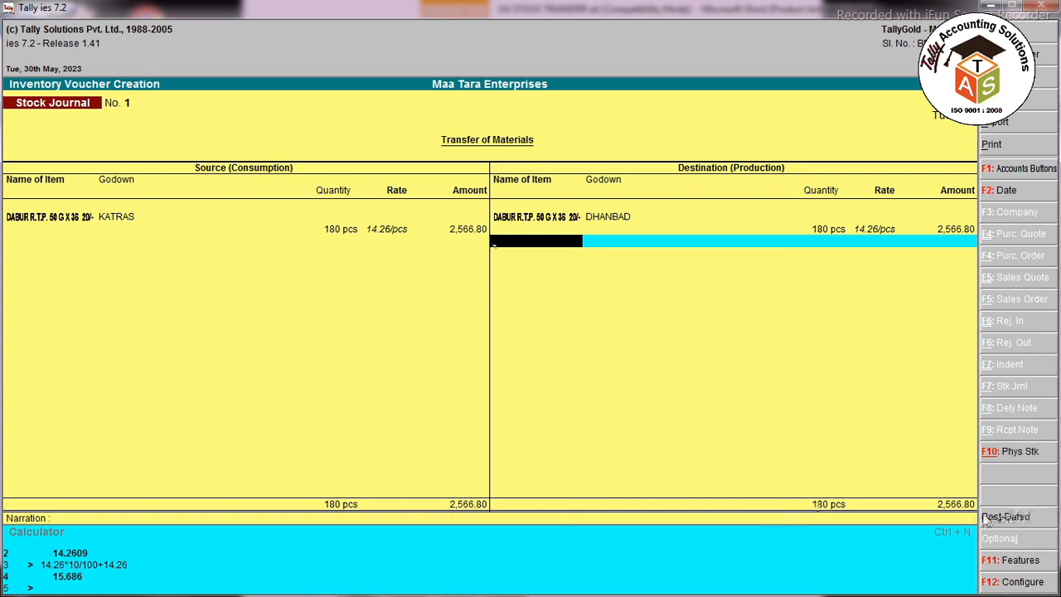
pyautogui.press('Return')
pyautogui.press('Return')
pyautogui.press('Return')
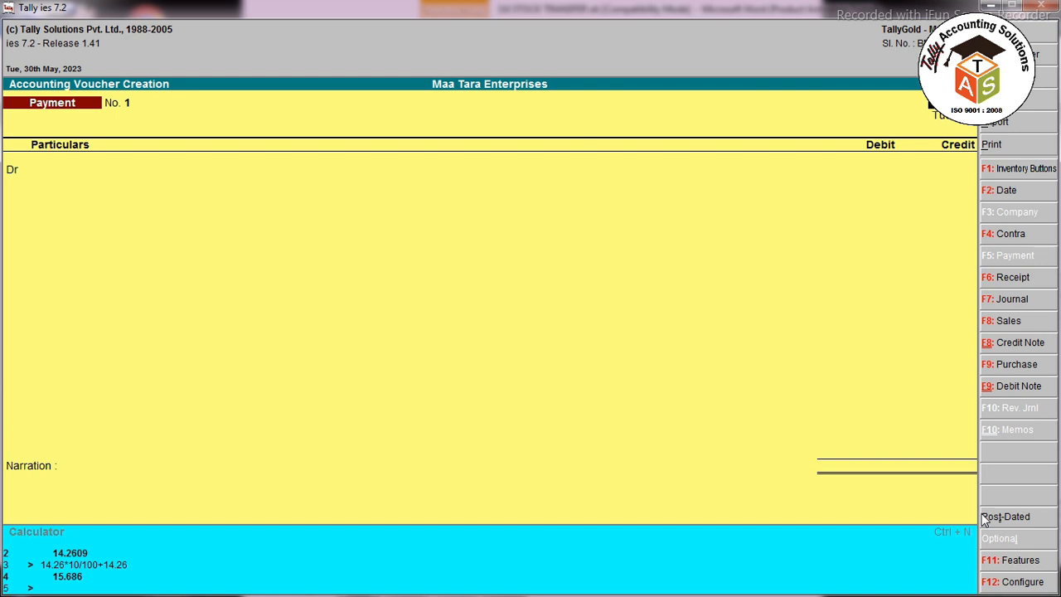
# Step: Start a sales voucher with Cash as the party account, leaving the reference and despatch details empty
pyautogui.press('F8')
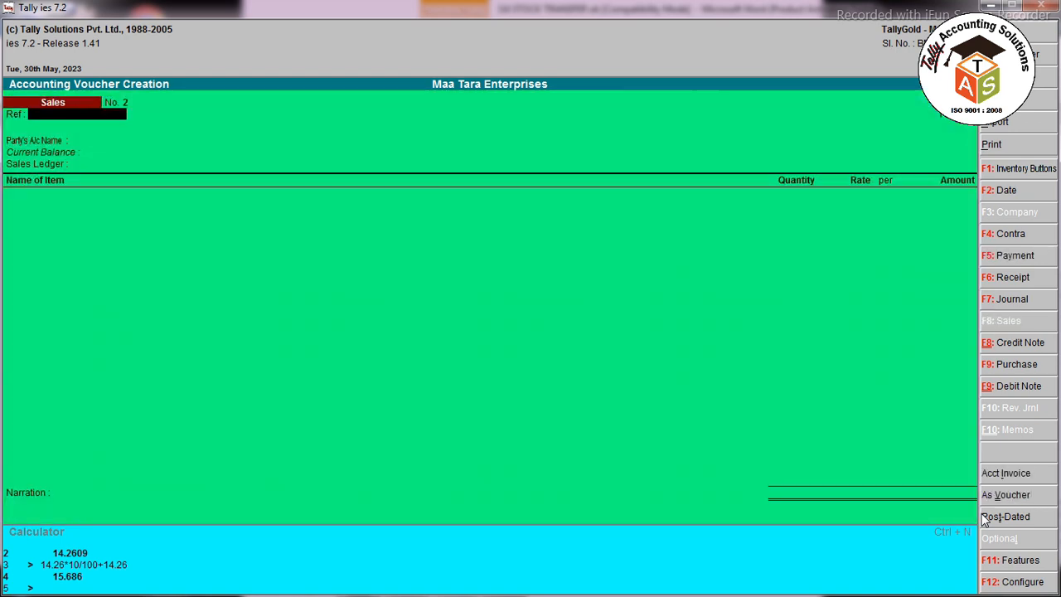
pyautogui.press('Return')
pyautogui.write('c')
pyautogui.press('Return')
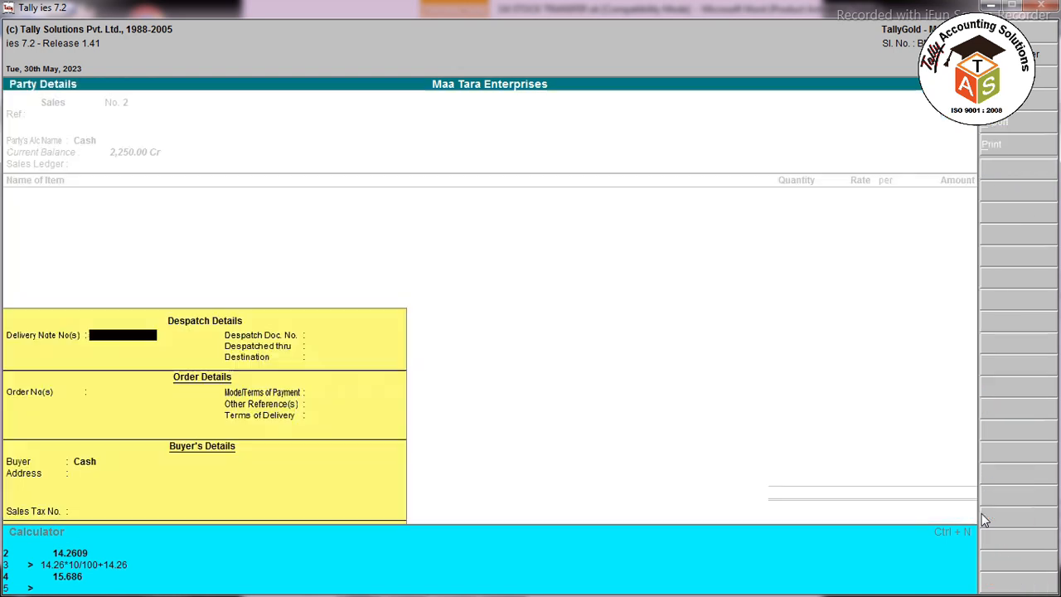
pyautogui.hotkey('ctrl', 'a')
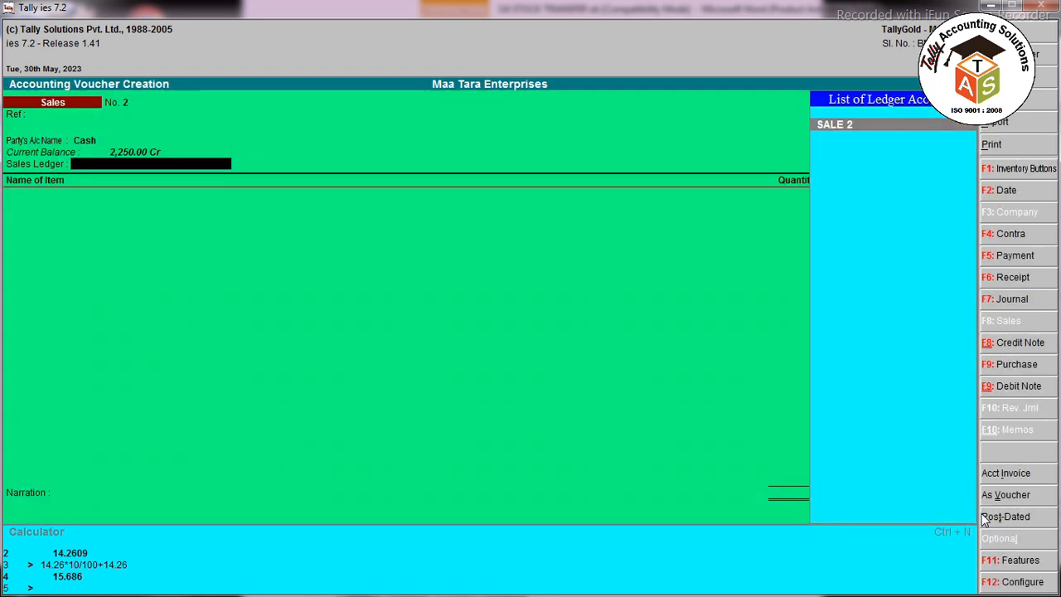
pyautogui.press('Return')
pyautogui.press('Down')
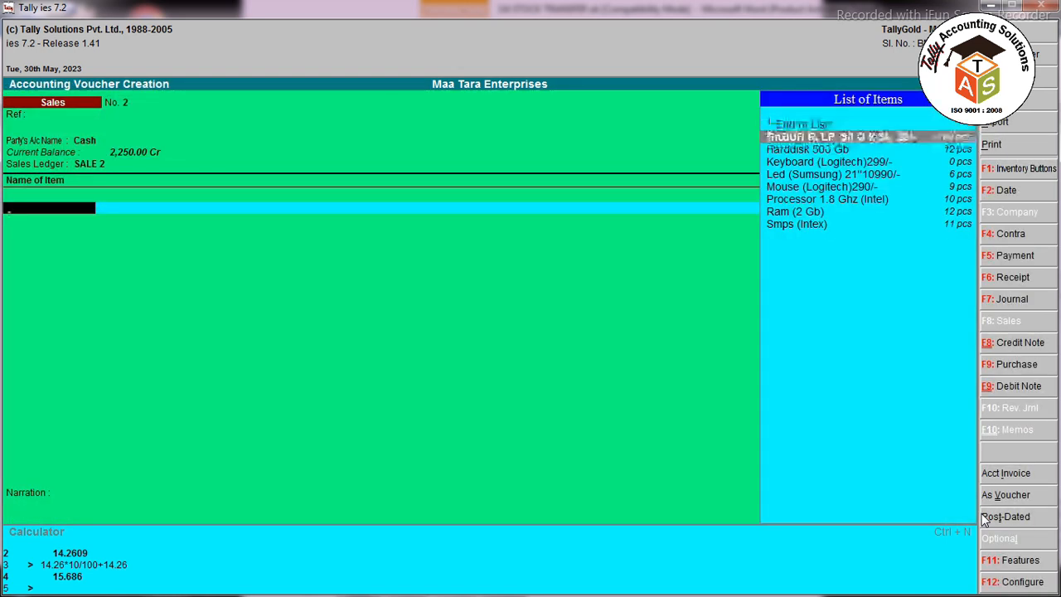
pyautogui.hotkey('alt', 'c')
pyautogui.write('SALE 12%')
pyautogui.press('Return')
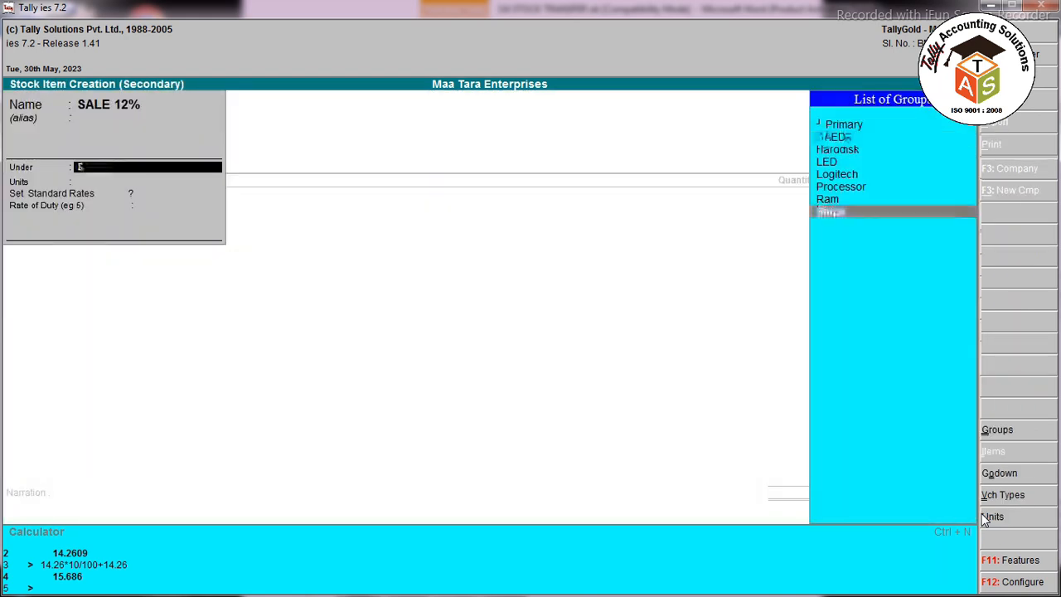
pyautogui.write('S')
pyautogui.press('BackSpace')
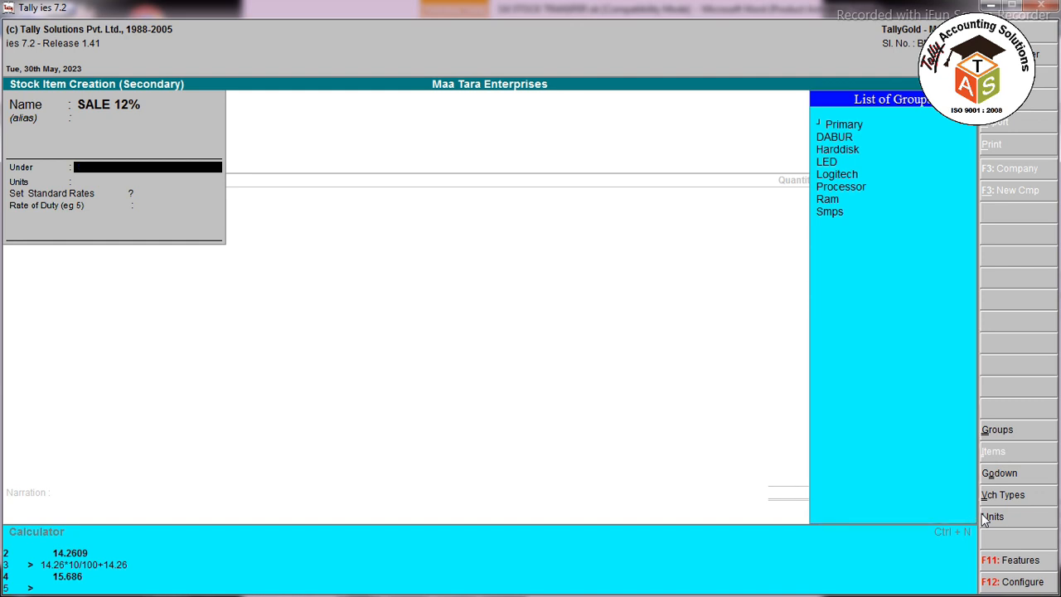
pyautogui.press('Escape')
# Step: Create a ledger named SALE 12% under Sales Accounts and use it as the voucher's sales ledger
pyautogui.hotkey('alt', 'c')
pyautogui.write('SALE 12%')
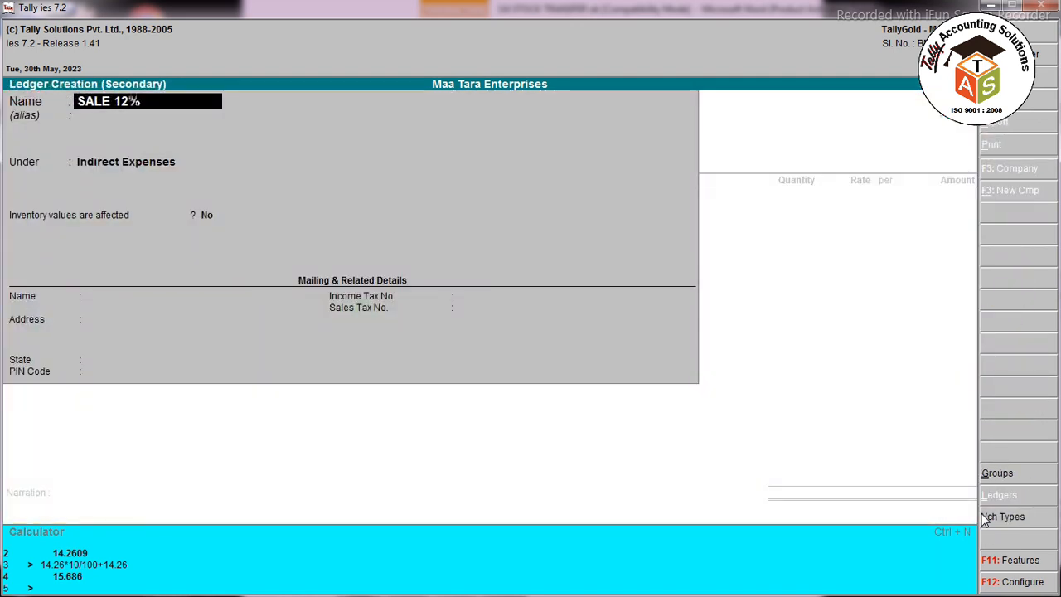
pyautogui.press('Return')
pyautogui.write('SA')
pyautogui.press('Return')
pyautogui.hotkey('ctrl', 'a')
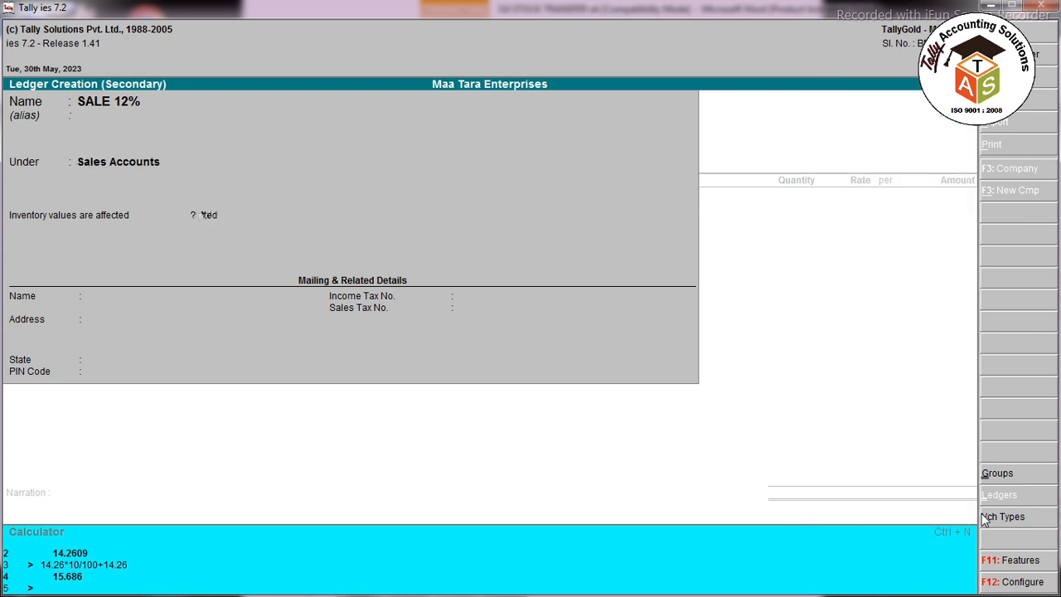
pyautogui.press('Return')
# Step: Add DABUR R.T.P. 50 G X 36 20/- to the sales voucher, allocating 72 pcs from the KATRAS godown
pyautogui.press('BackSpace')
pyautogui.press('Down')
pyautogui.press('Return')
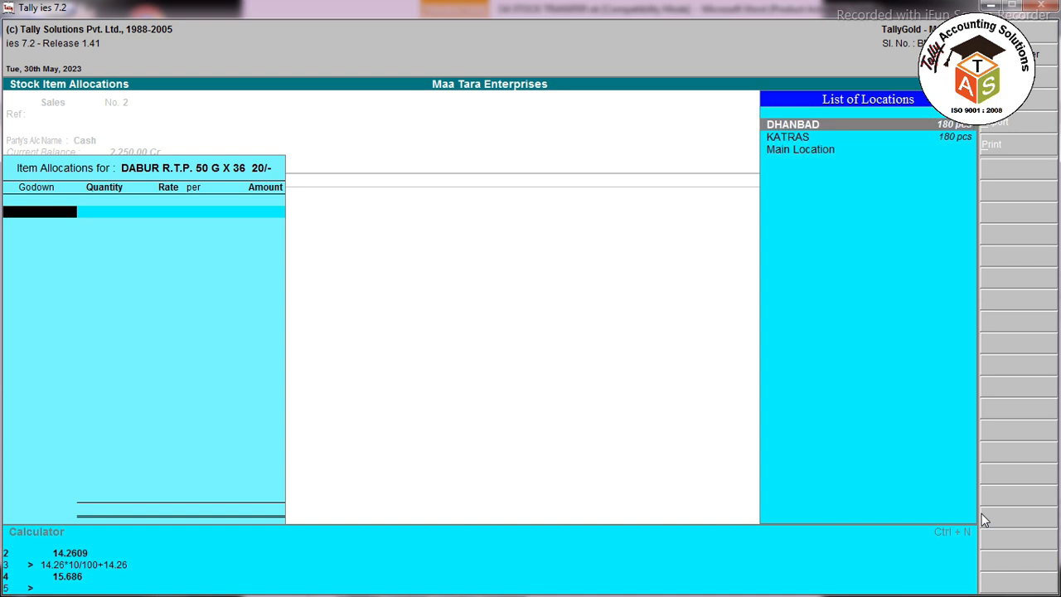
pyautogui.press('Down')
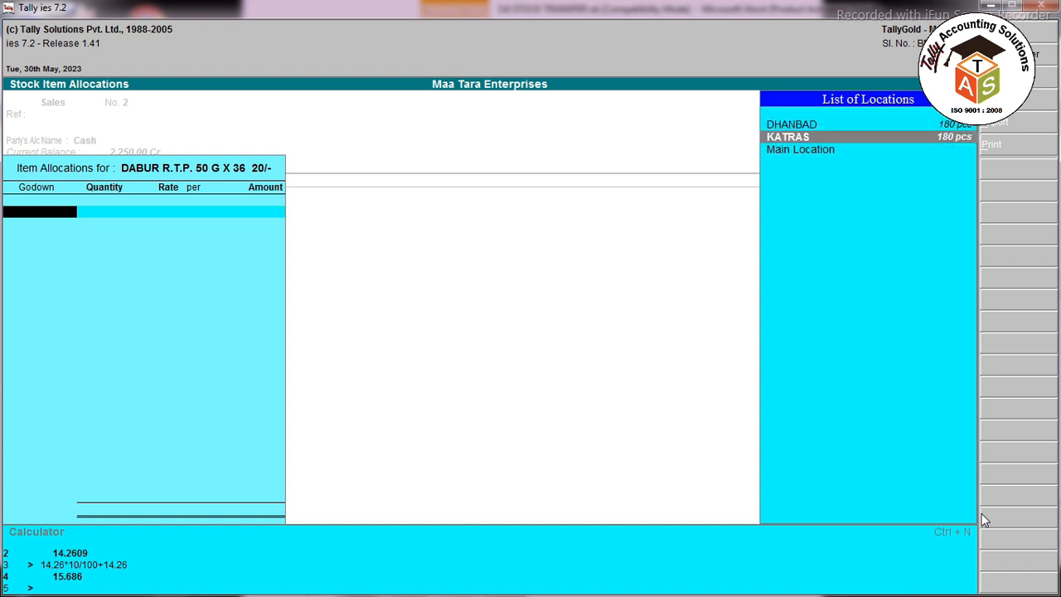
pyautogui.press('Return')
pyautogui.write('24')
pyautogui.press('BackSpace')
pyautogui.press('BackSpace')
pyautogui.write('72')
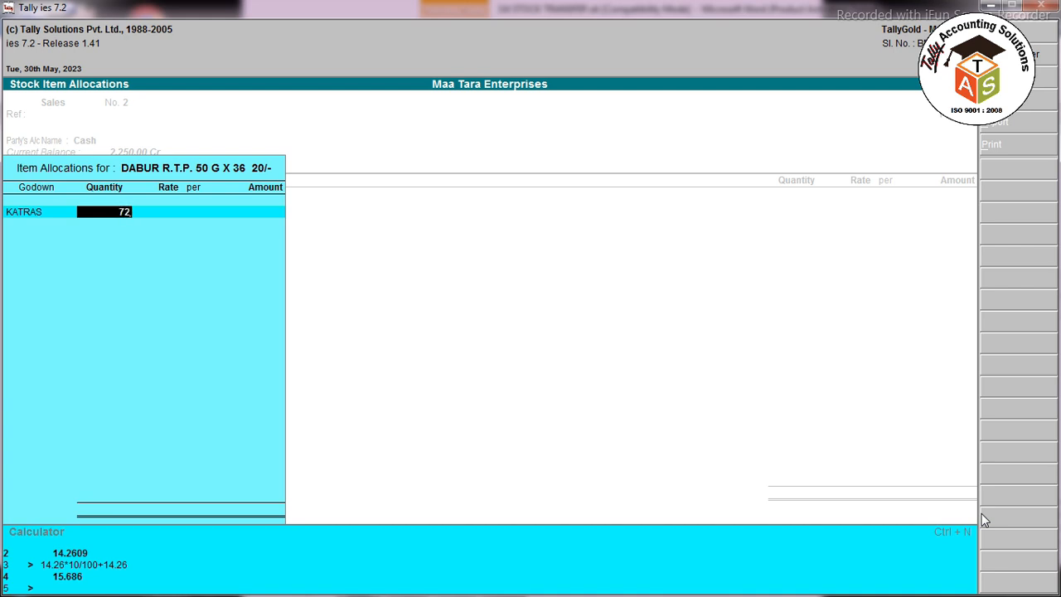
# Step: Accept the rate of 15.69 per pcs for the Dabur item and finish its godown allocation and voucher line
pyautogui.press('Return')
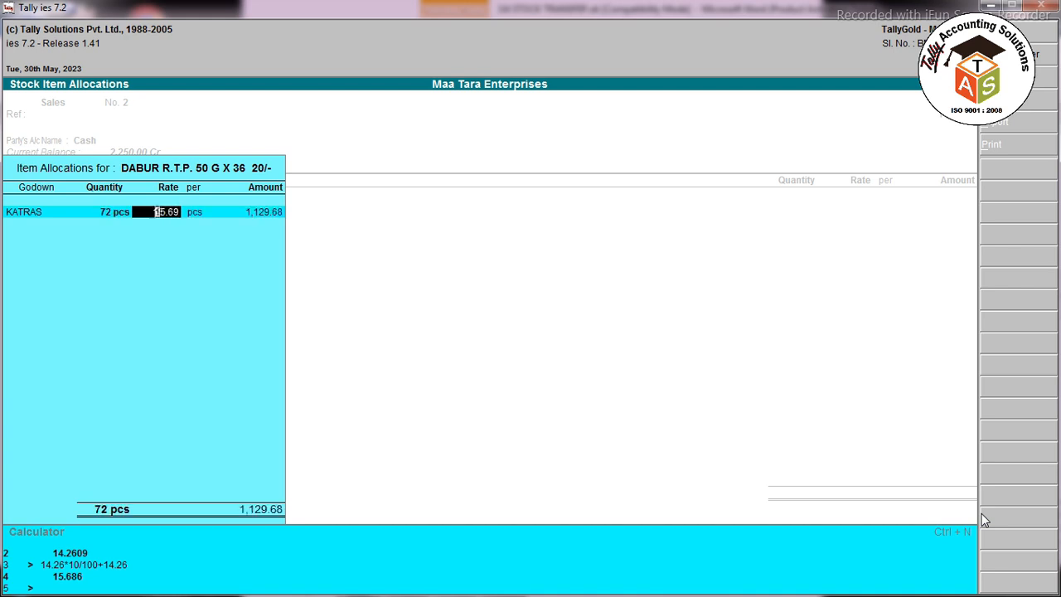
pyautogui.press('Return')
pyautogui.press('Return')
pyautogui.press('Return')
pyautogui.press('Return')
pyautogui.press('Return')
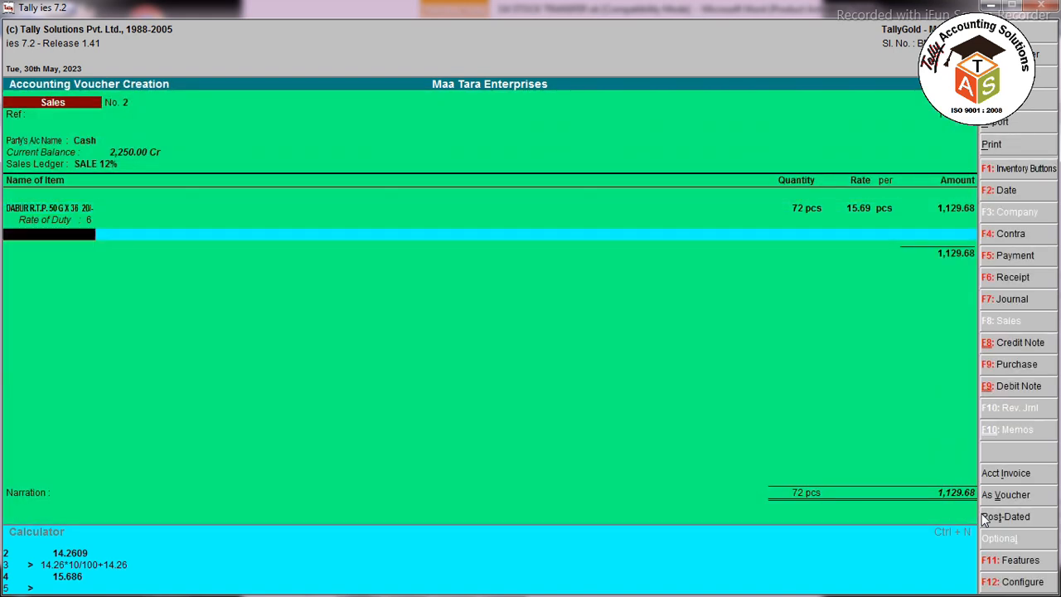
# Step: Add the C GST 6% ledger to the sales voucher at a rate of 6%
pyautogui.press('Return')
pyautogui.write('CGS')
pyautogui.press('Return')
pyautogui.press('Return')
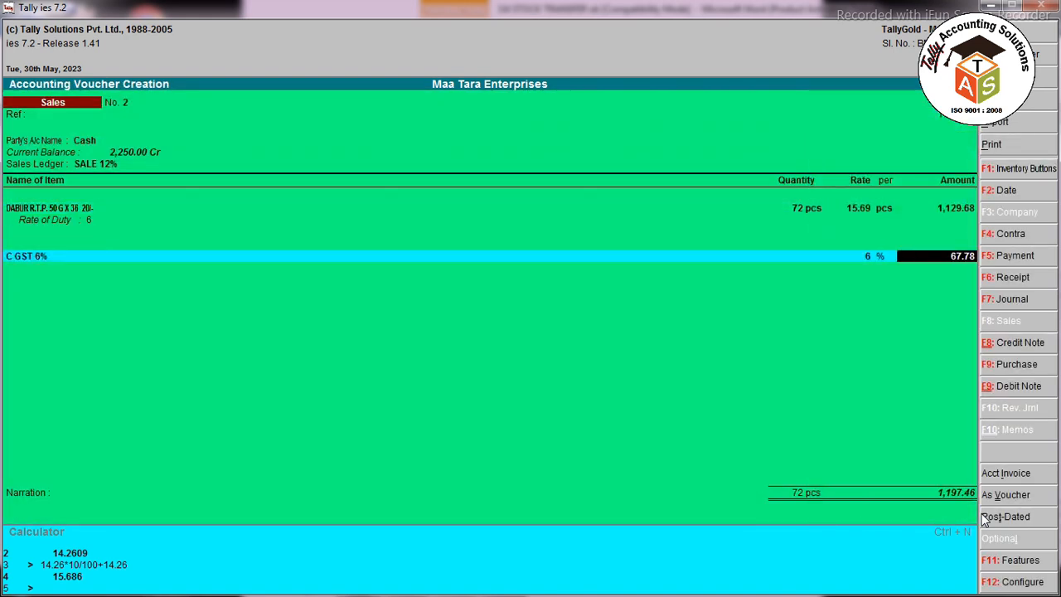
pyautogui.press('BackSpace')
pyautogui.press('BackSpace')
pyautogui.press('Return')
pyautogui.press('Return')
# Step: Add the S GST 6% ledger to the sales voucher at a rate of 6%
pyautogui.write('S G')
pyautogui.press('Return')
pyautogui.press('BackSpace')
pyautogui.press('Return')
pyautogui.press('Return')
pyautogui.press('Return')
pyautogui.press('Return')
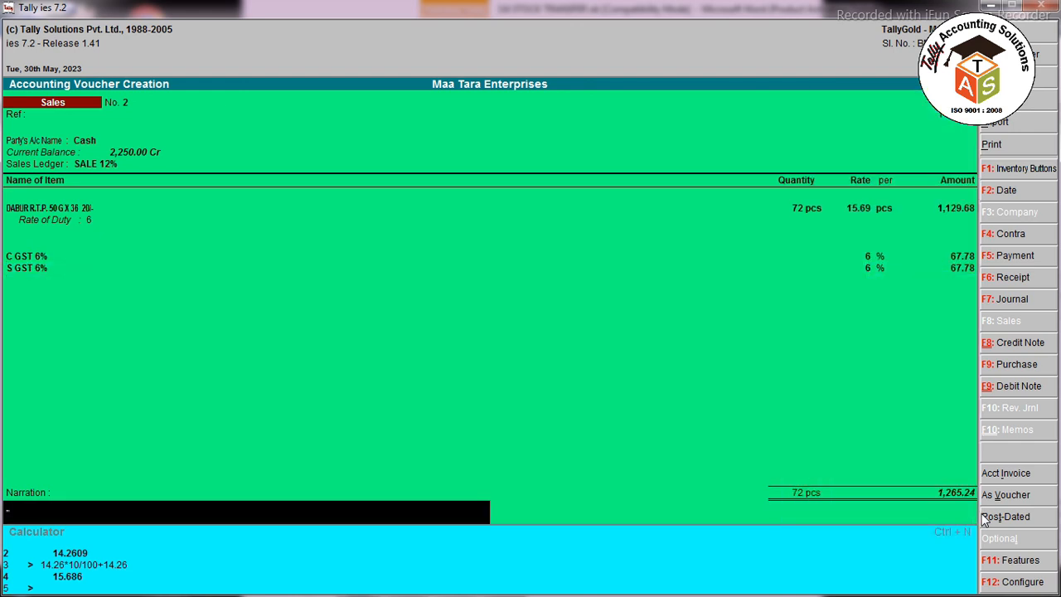
# Step: Add a ROUND OFF ledger line of -0.24 to the sales voucher
pyautogui.press('BackSpace')
pyautogui.press('Return')
pyautogui.write('ROUND OFF')
pyautogui.press('Return')
pyautogui.press('Return')
pyautogui.write('-)0.24')
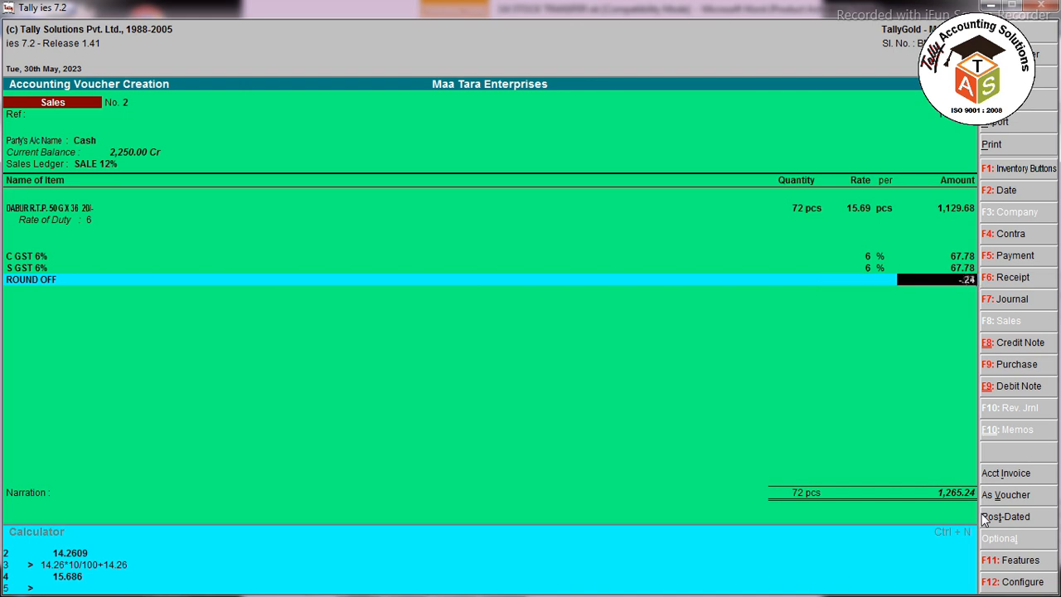
pyautogui.press('Return')
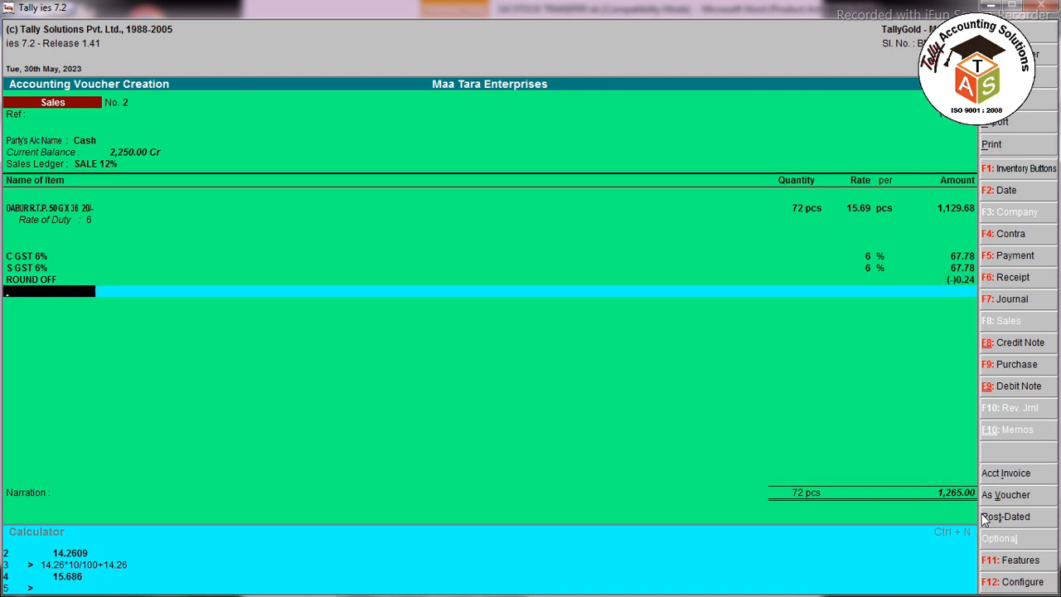
# Step: Save the sales voucher without a narration and return to the Gateway of Tally
pyautogui.press('Return')
pyautogui.press('Return')
pyautogui.press('Return')
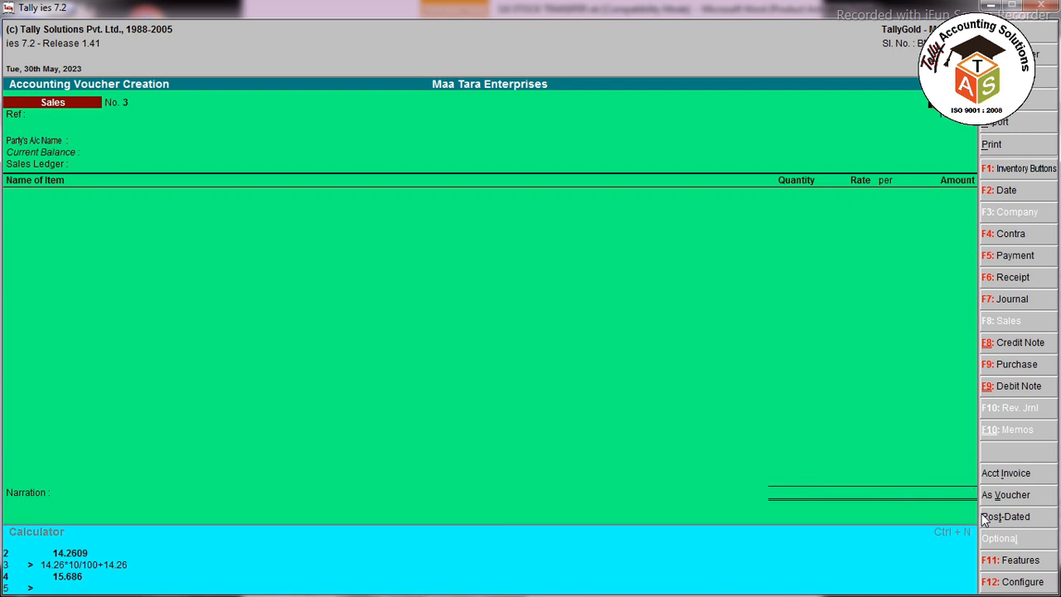
pyautogui.press('Escape')
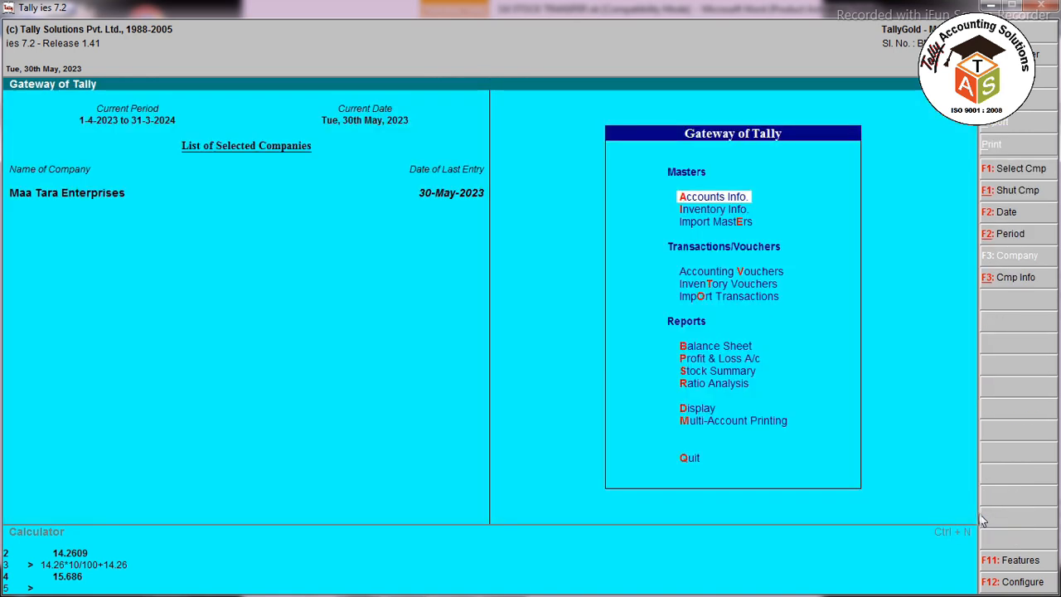
# Step: Switch to the Word lesson document and read its Check Report section on reaching the godown statement
pyautogui.hotkey('alt', 'Tab')
pyautogui.scroll(-5, 502, 448)
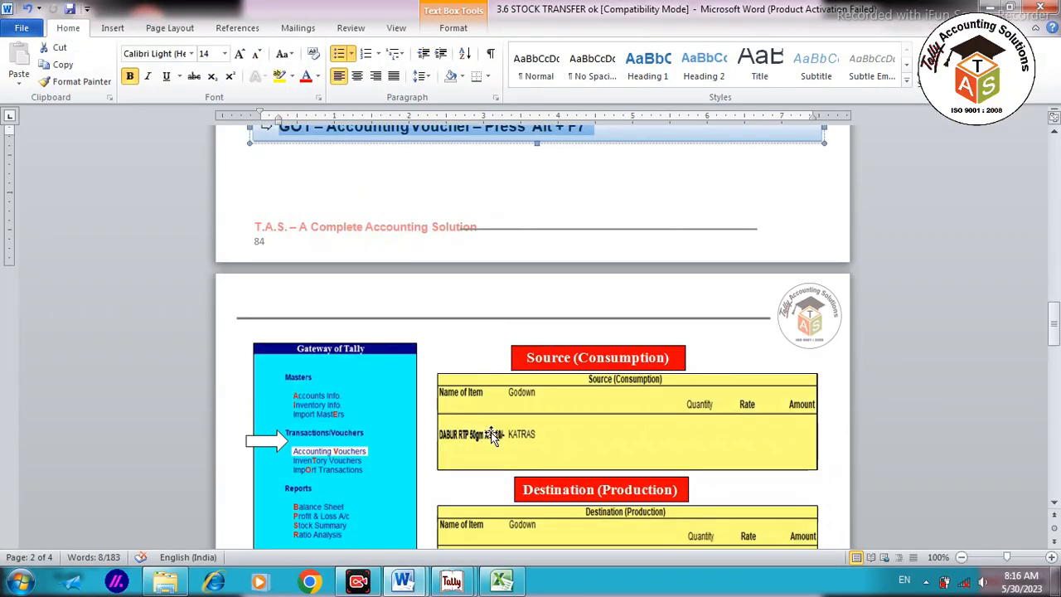
pyautogui.scroll(-5, 506, 438)
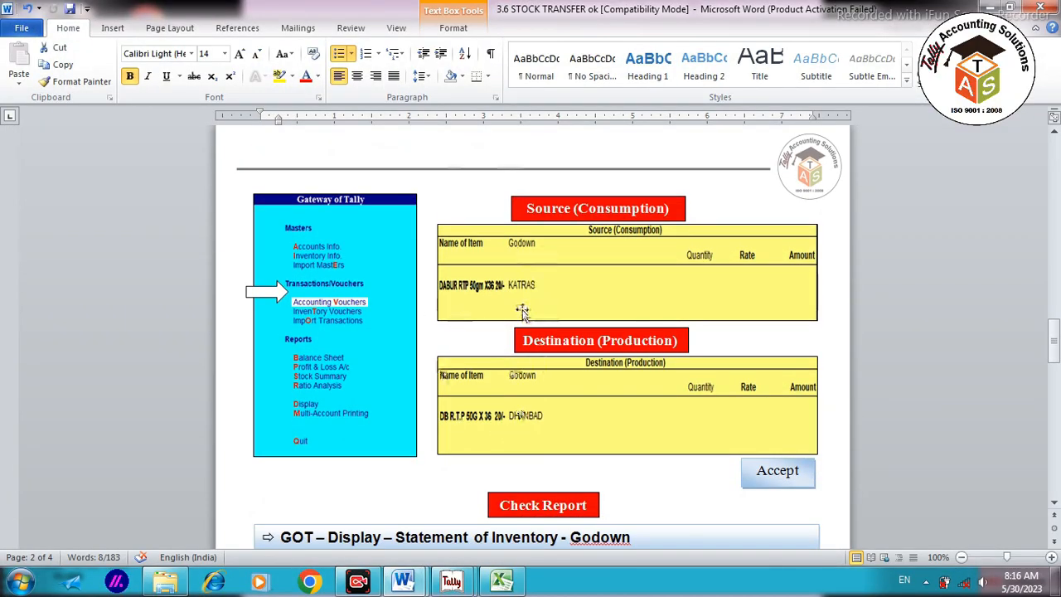
pyautogui.scroll(-1, 539, 355)
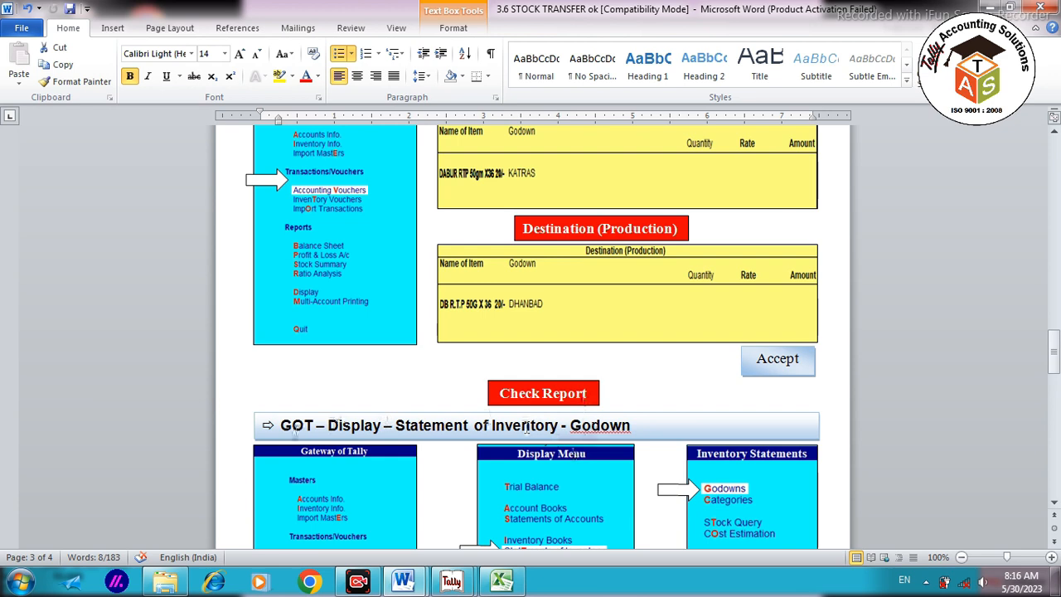
pyautogui.click(446, 425)
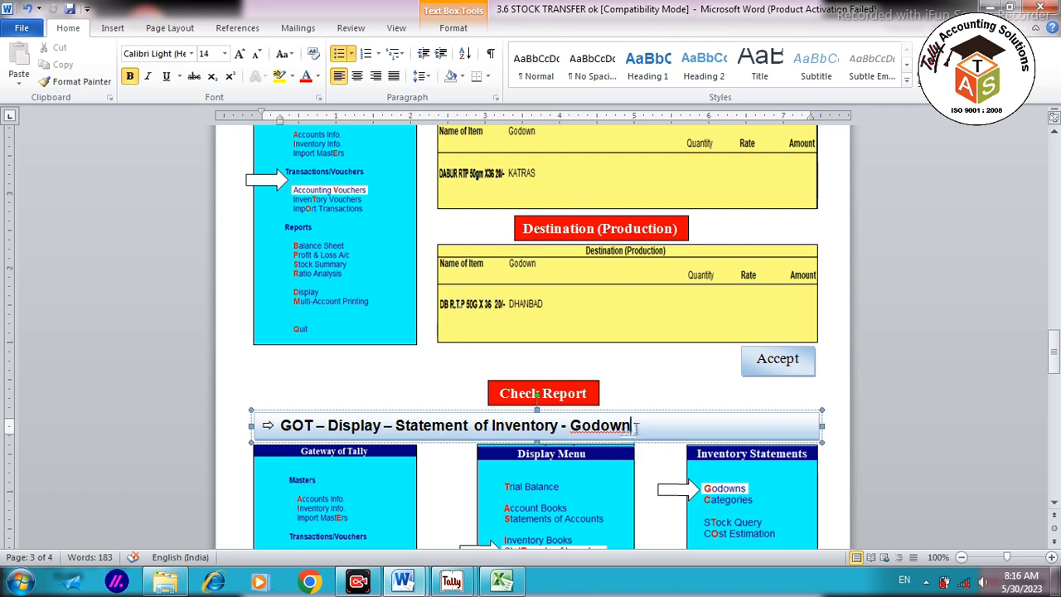
# Step: Switch back to Tally and open the Statements of Inventory among the display reports
pyautogui.hotkey('alt', 'Tab')
pyautogui.press('Down')
pyautogui.press('Down')
pyautogui.press('Down')
pyautogui.press('Down')
pyautogui.press('Down')
pyautogui.press('Down')
pyautogui.press('Down')
pyautogui.press('Down')
pyautogui.press('Down')
pyautogui.press('Down')
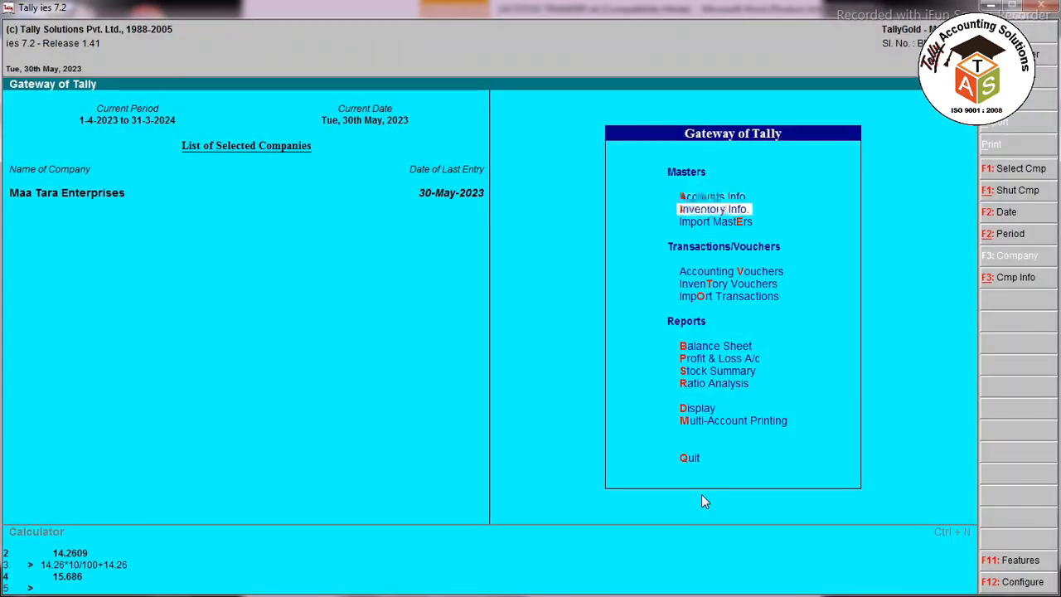
pyautogui.press('Return')
pyautogui.press('Down')
pyautogui.press('Down')
pyautogui.press('Down')
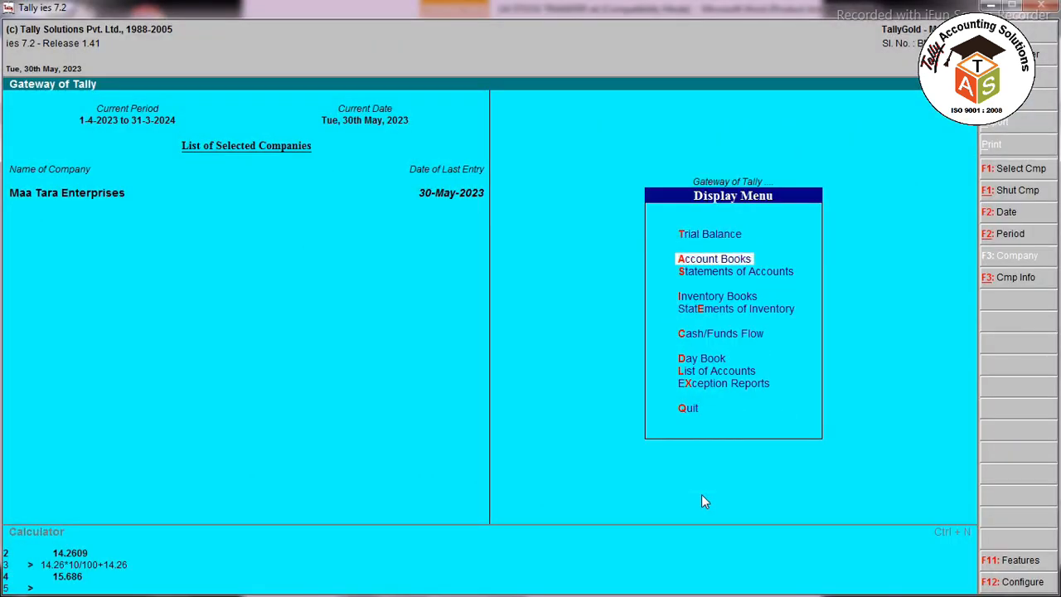
pyautogui.press('Return')
# Step: Open the Godown Summary report for the KATRAS godown
pyautogui.press('Return')
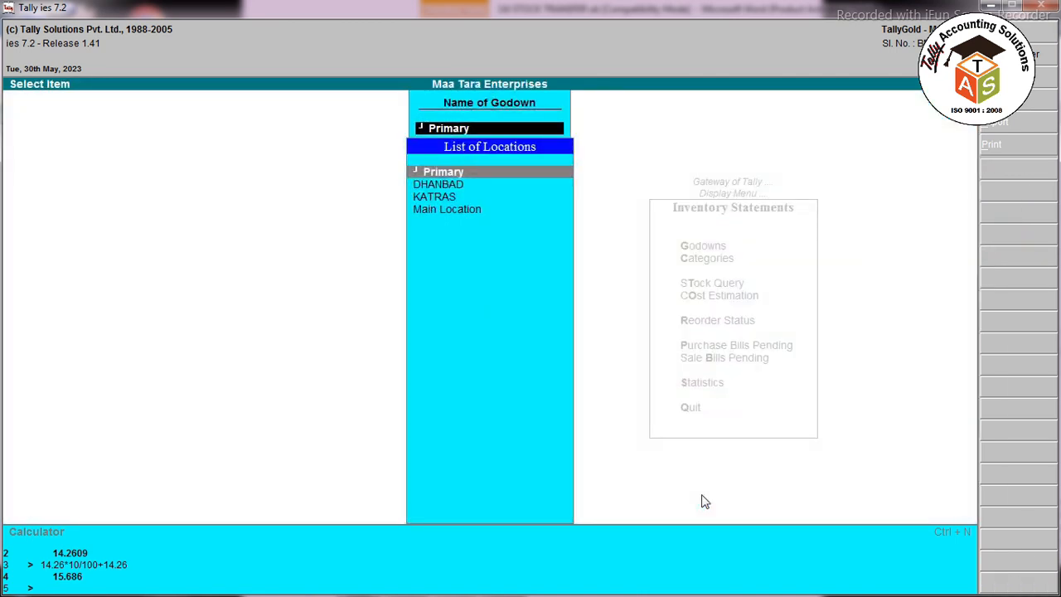
pyautogui.press('Down')
pyautogui.press('Down')
pyautogui.press('Return')
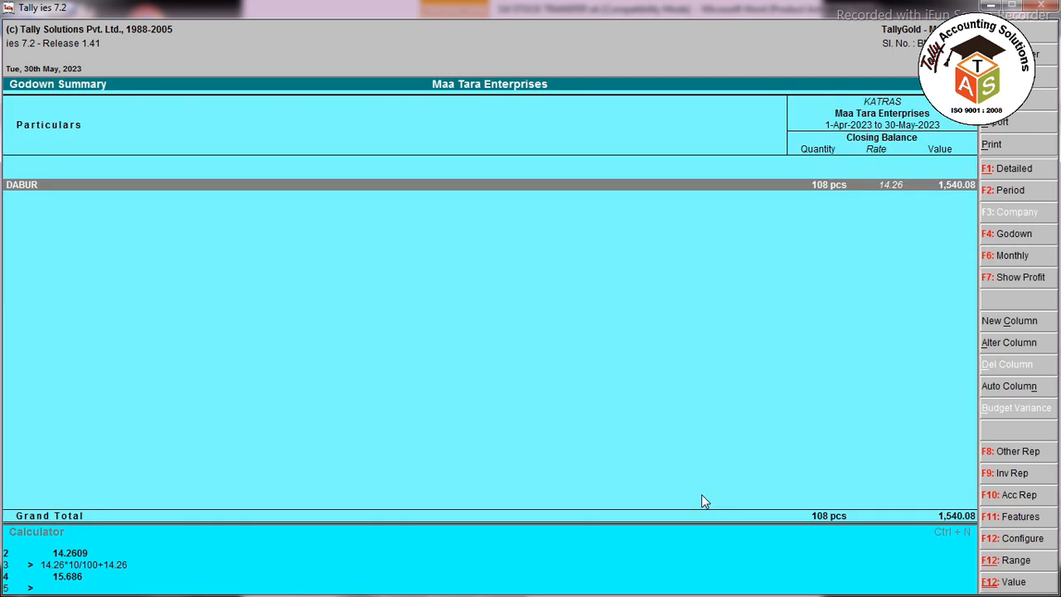
# Step: Add a column for the DHANBAD godown to the Godown Summary and show the report in detailed form
pyautogui.click(998, 322)
pyautogui.press('Return')
pyautogui.press('Return')
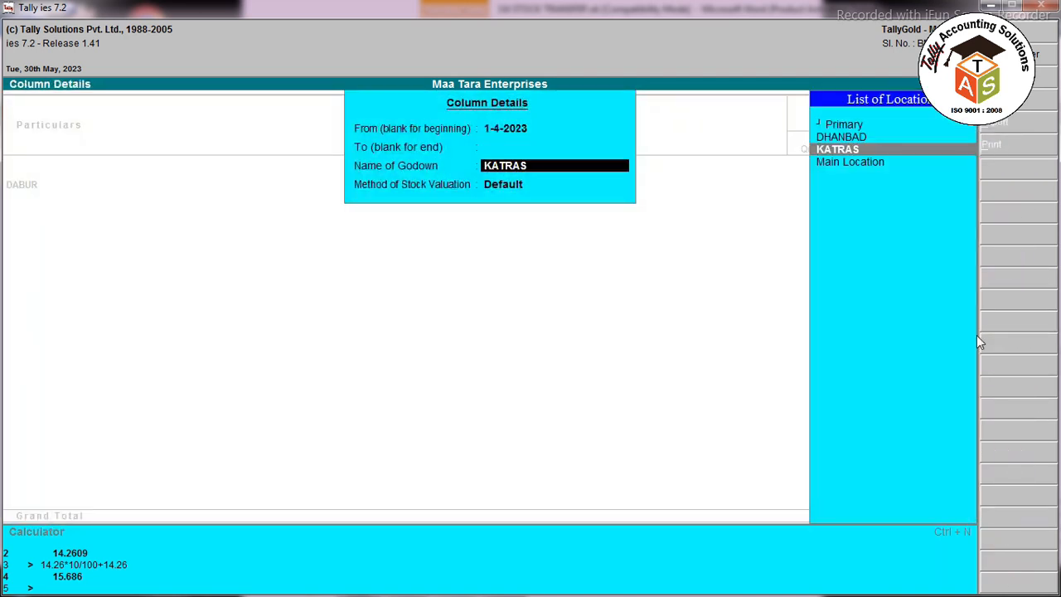
pyautogui.press('Return')
pyautogui.press('Return')
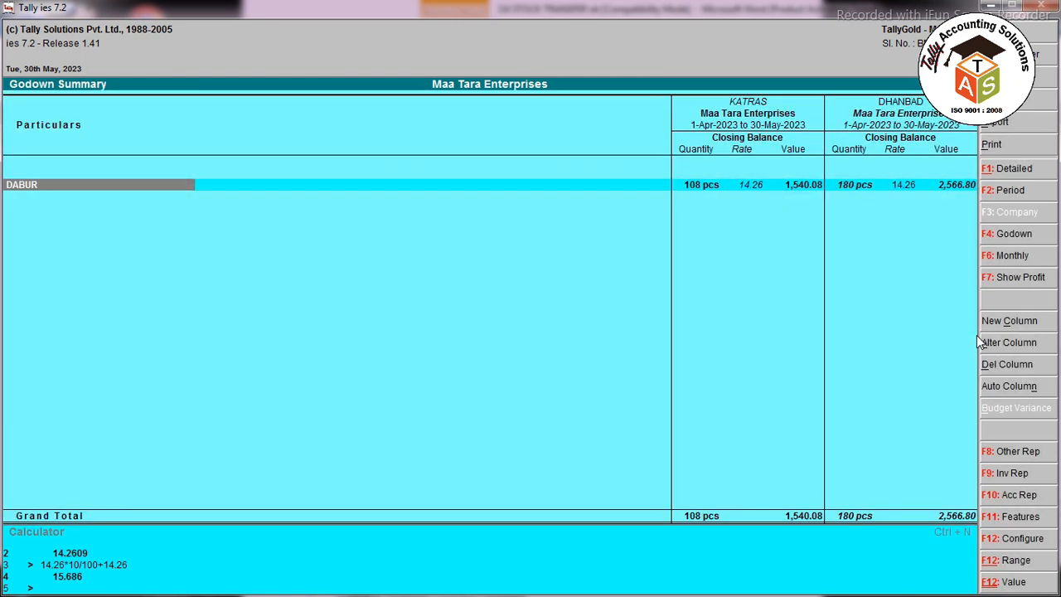
pyautogui.hotkey('alt', 'F1')
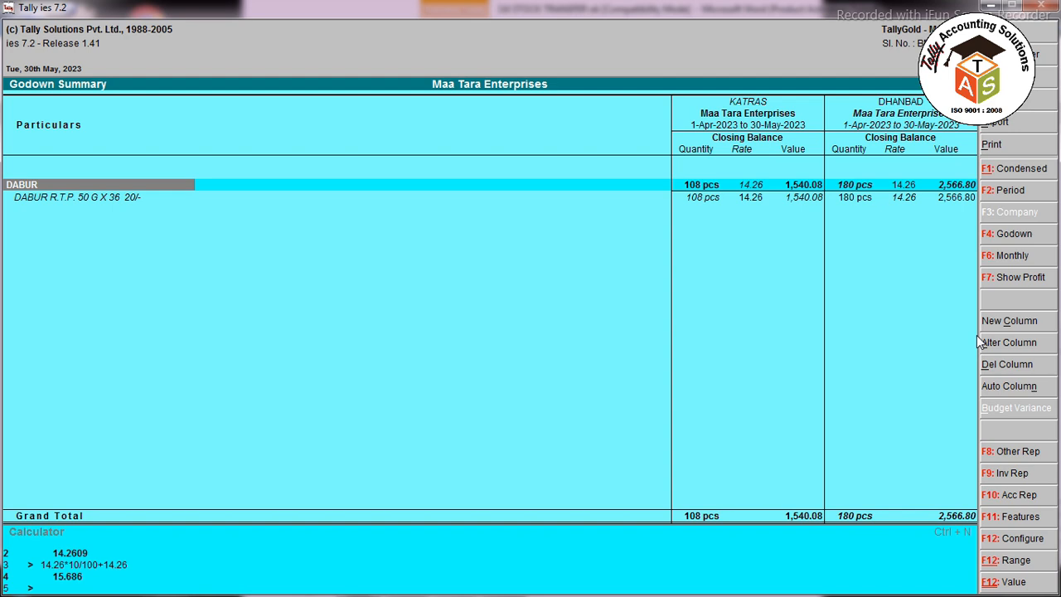
# Step: Start printing the Godown Summary on Microsoft XPS Document Writer with Landscape orientation
pyautogui.hotkey('alt', 'p')
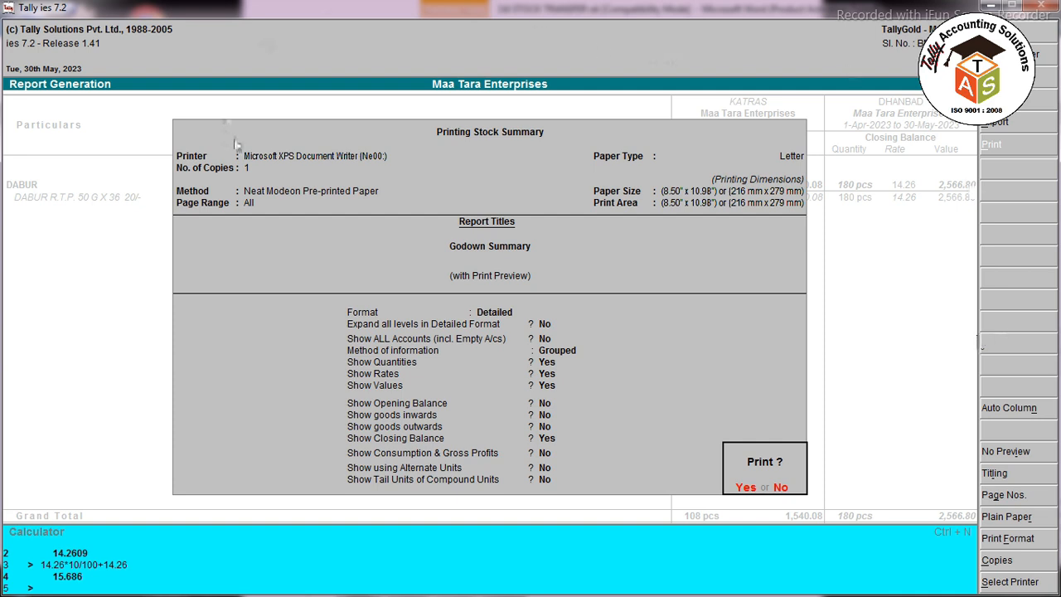
pyautogui.press('n')
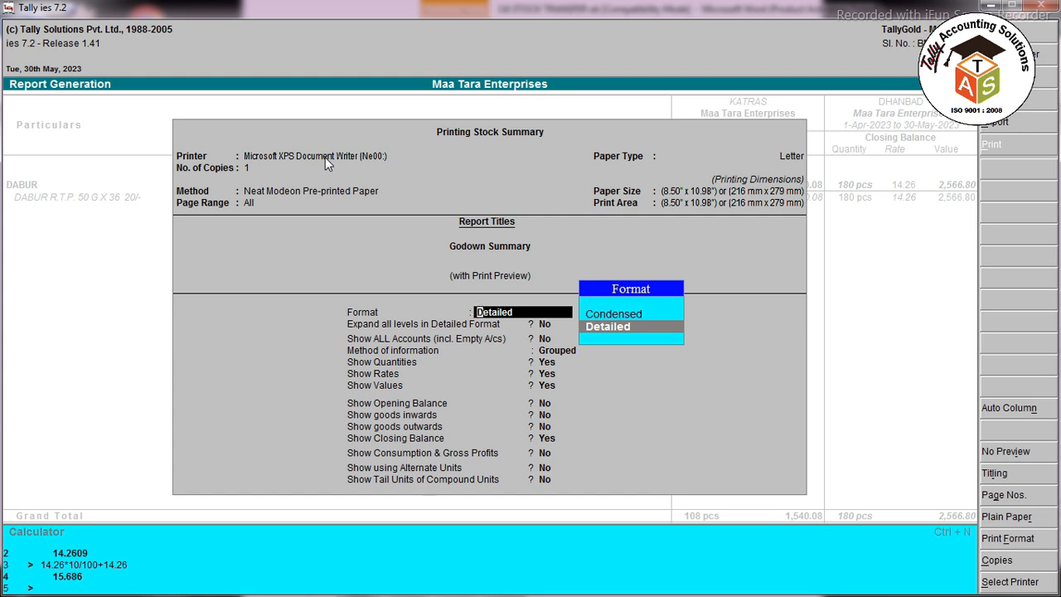
pyautogui.click(1019, 584)
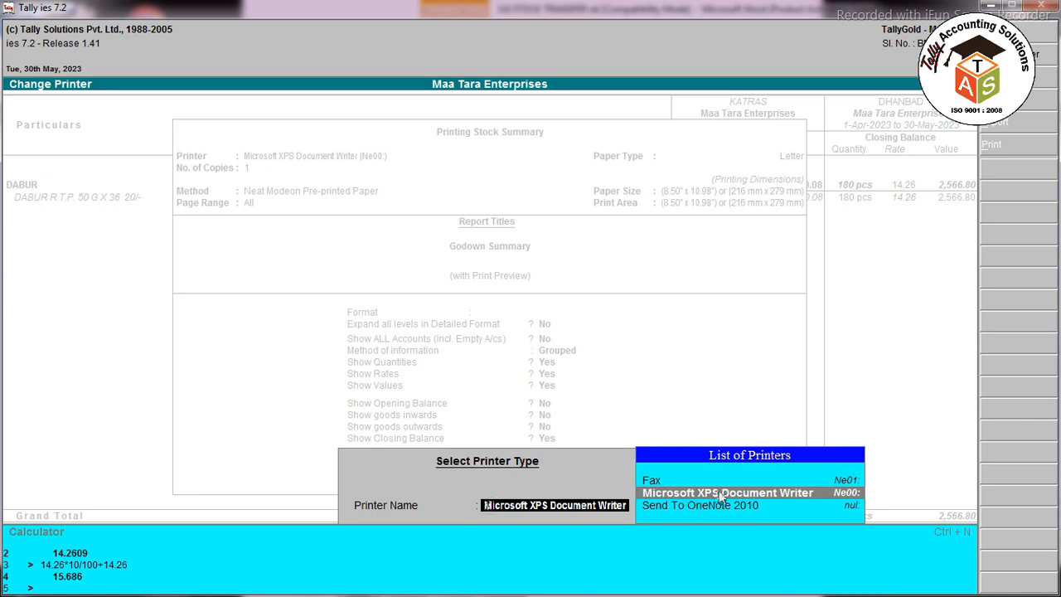
pyautogui.press('Return')
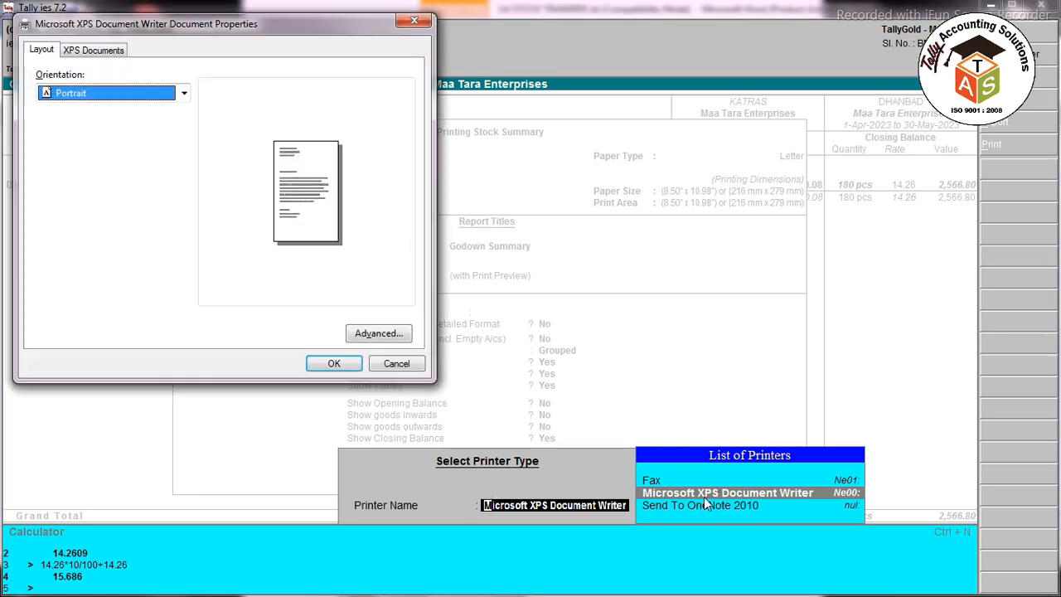
pyautogui.click(128, 94)
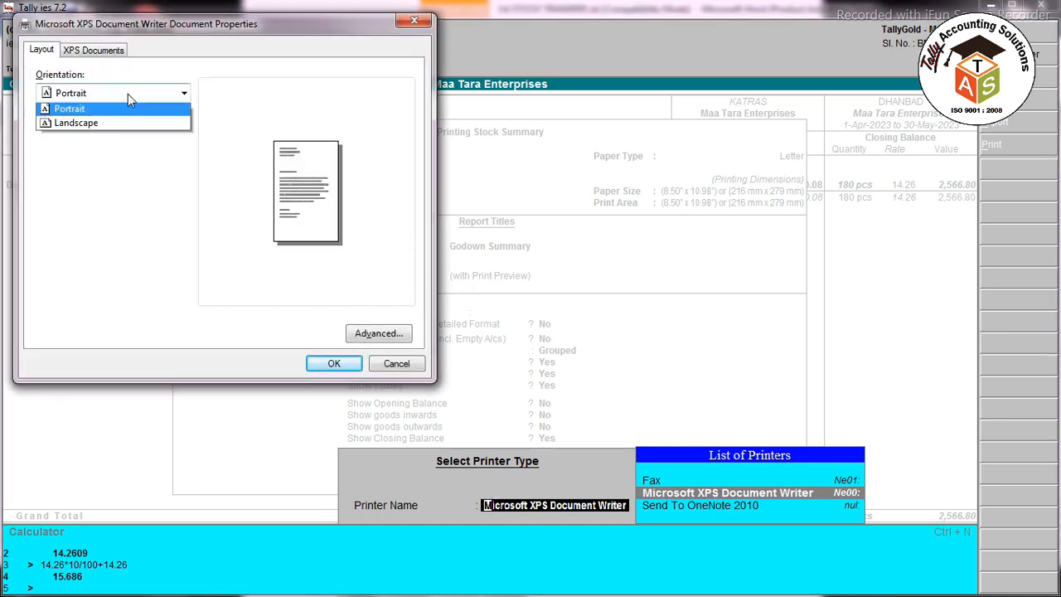
pyautogui.click(89, 122)
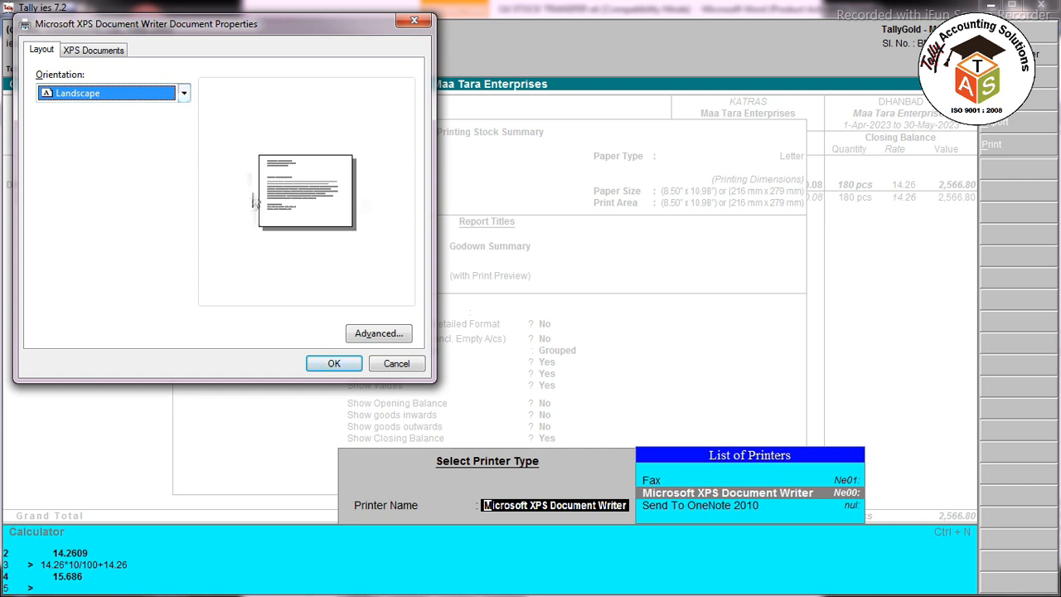
# Step: Set the printer's paper size to A4 and confirm the printer properties
pyautogui.click(369, 334)
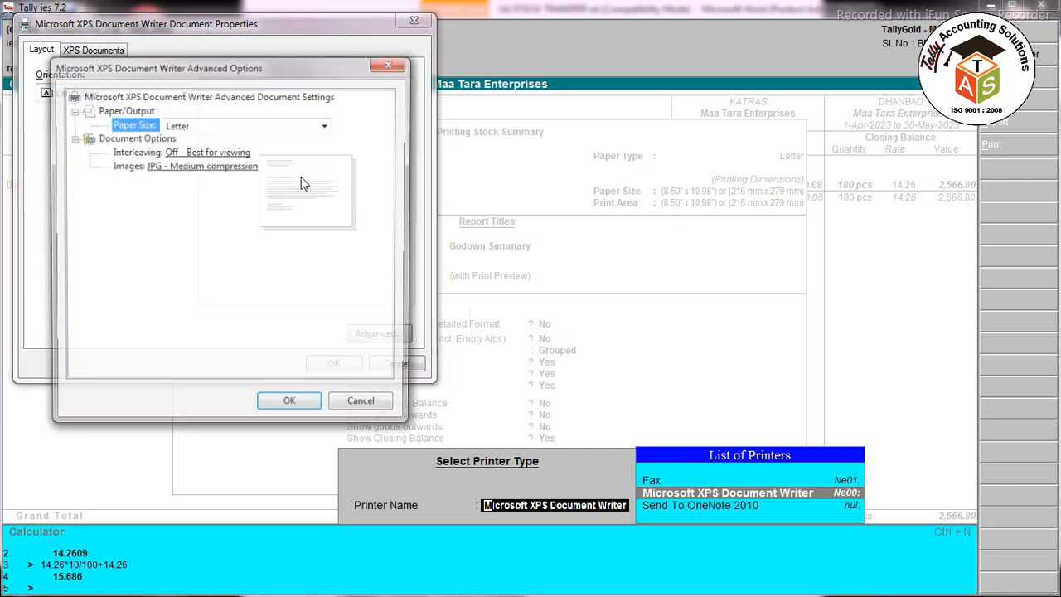
pyautogui.click(226, 126)
pyautogui.moveTo(327, 452); pyautogui.dragTo(324, 174)
pyautogui.click(249, 252)
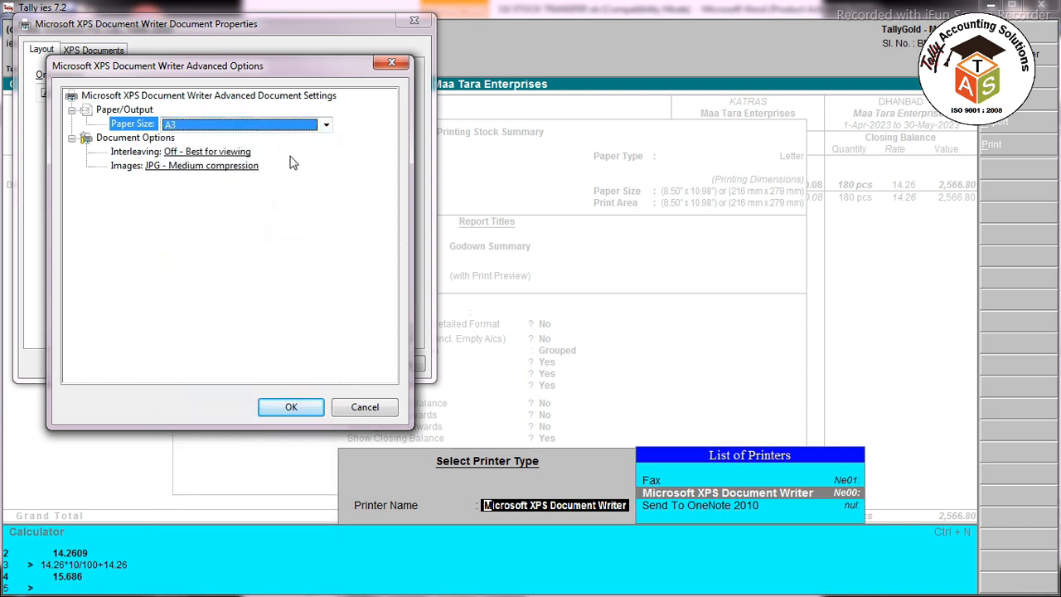
pyautogui.click(325, 125)
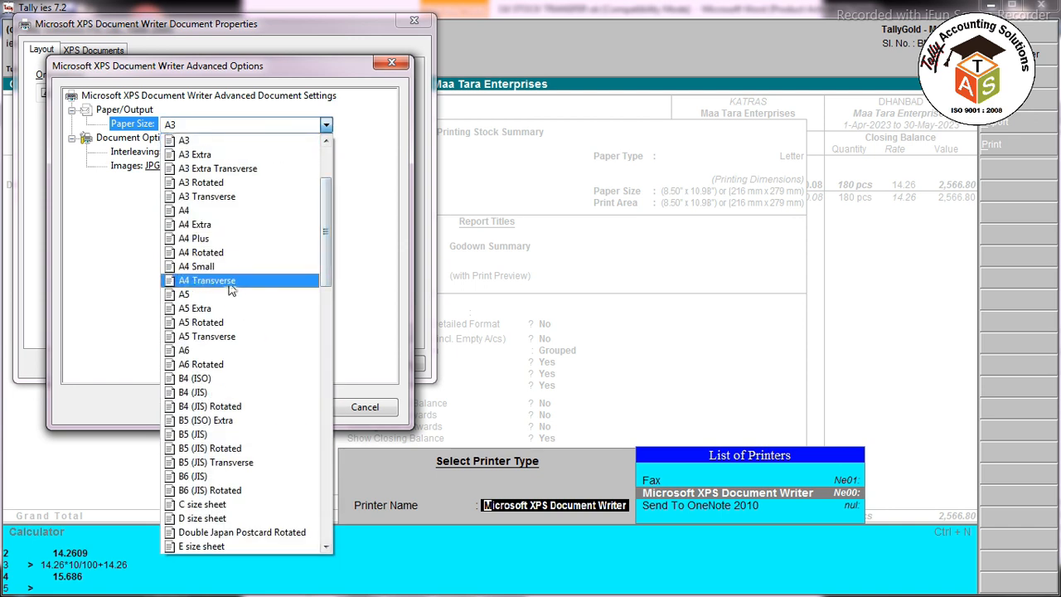
pyautogui.click(223, 224)
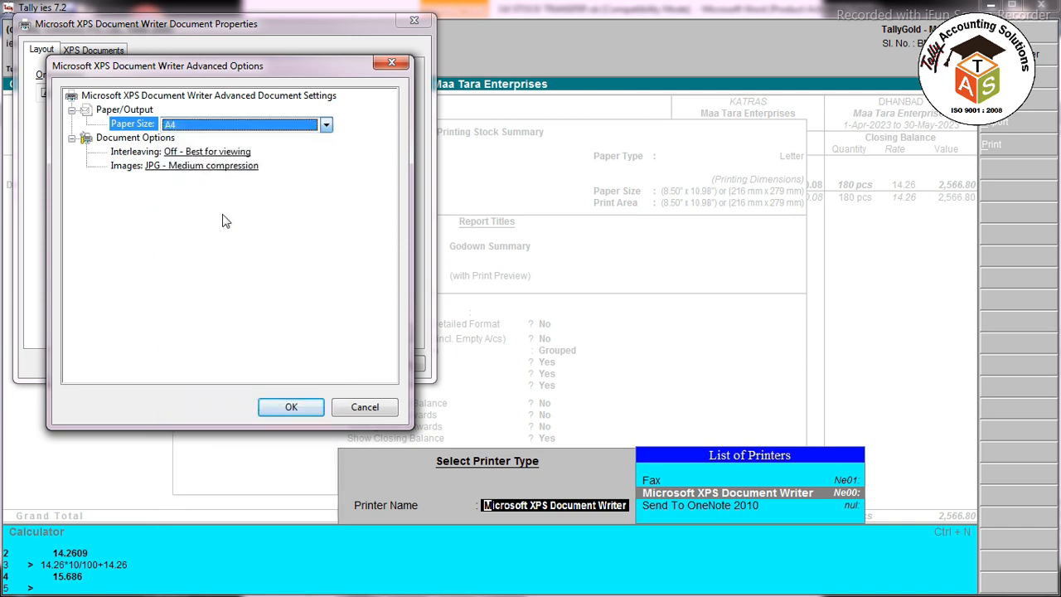
pyautogui.click(281, 406)
pyautogui.click(330, 363)
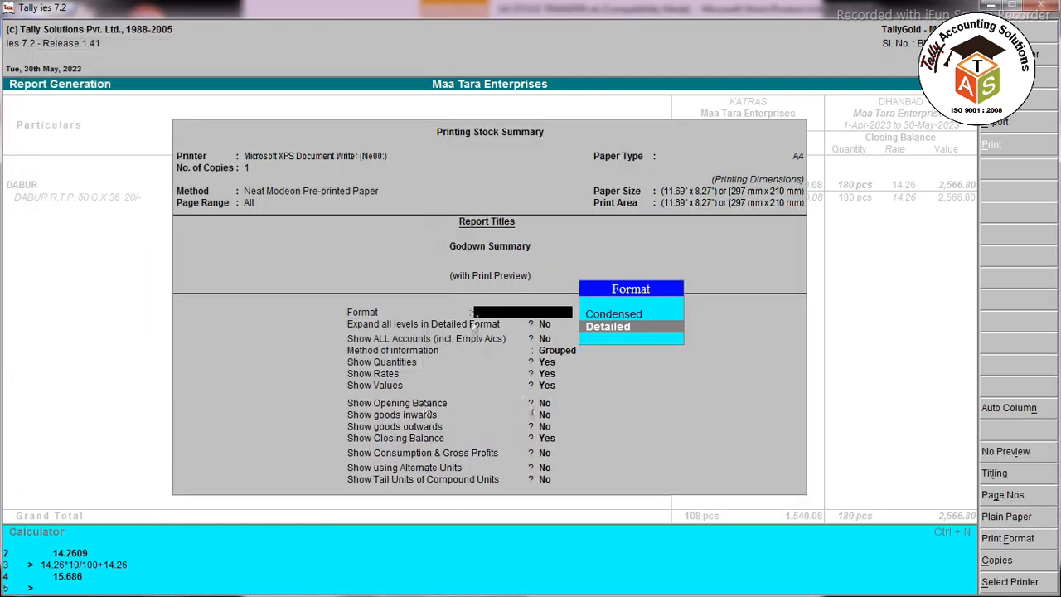
# Step: Accept the Detailed format and the default print options, and inspect the Godown Summary print preview enlarged
pyautogui.press('Return')
pyautogui.press('Return')
pyautogui.press('Return')
pyautogui.press('Return')
pyautogui.press('Return')
pyautogui.press('Return')
pyautogui.press('Return')
pyautogui.press('Return')
pyautogui.press('Return')
pyautogui.press('Return')
pyautogui.press('Return')
pyautogui.press('Return')
pyautogui.press('Return')
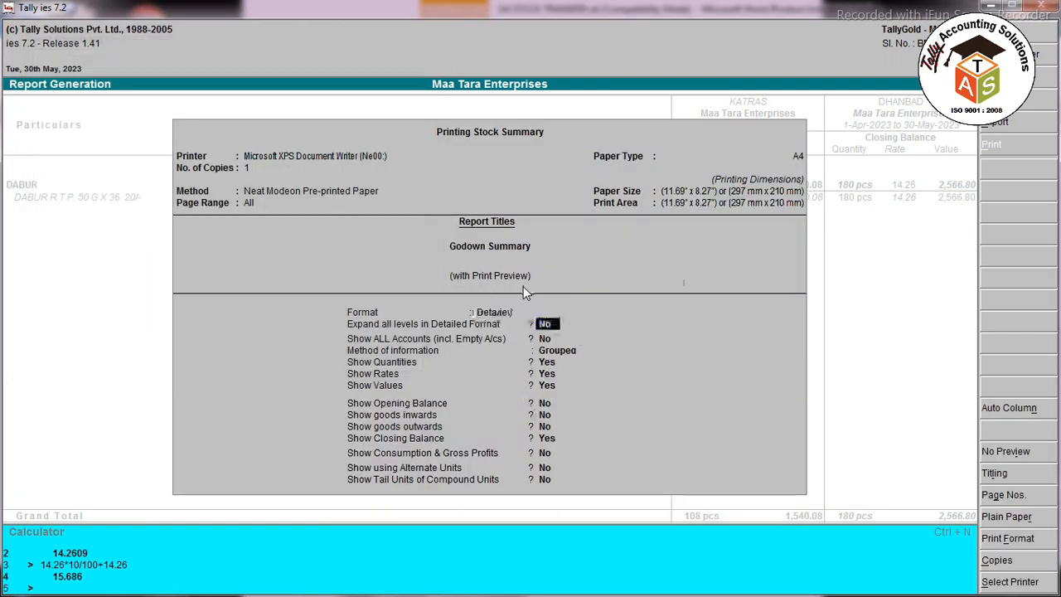
pyautogui.press('Return')
pyautogui.press('Return')
pyautogui.press('Return')
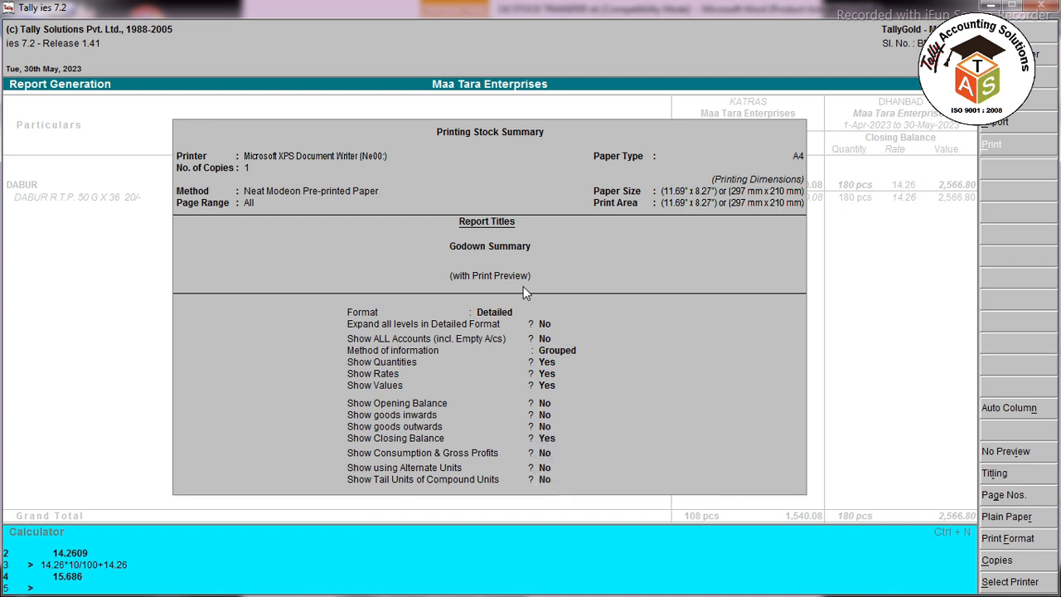
pyautogui.hotkey('alt', 'z')
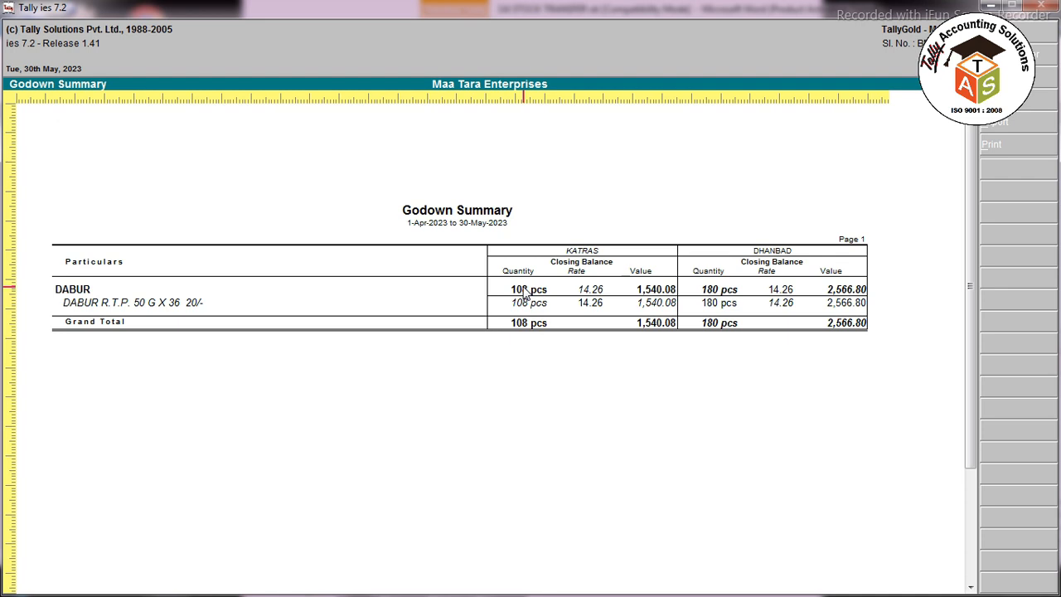
pyautogui.hotkey('alt', 'z')
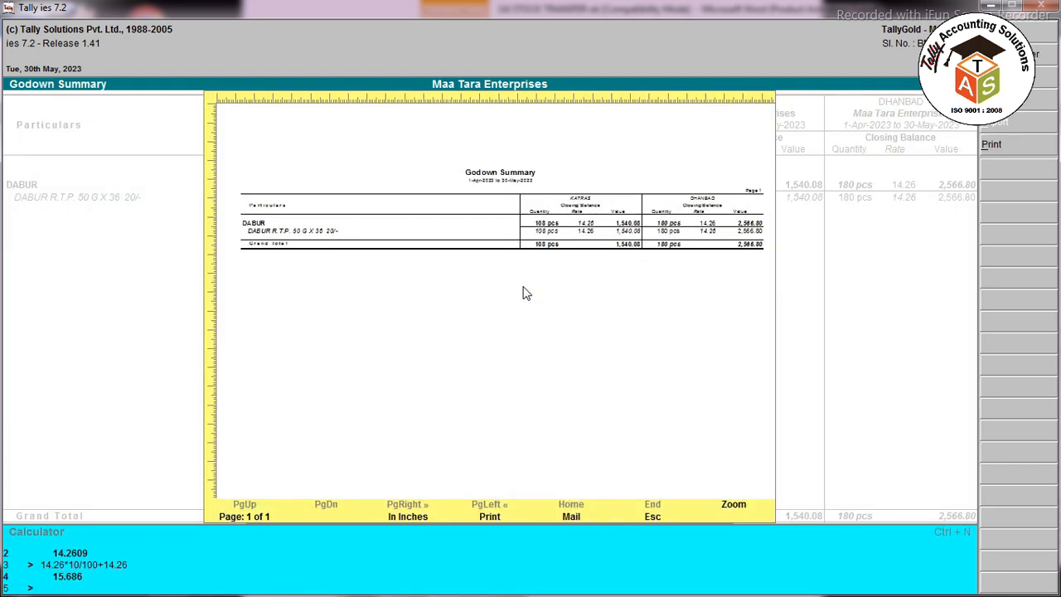
# Step: Print the previewed report to an XPS file named GODOWN REPORT saved on the Desktop
pyautogui.press('super')
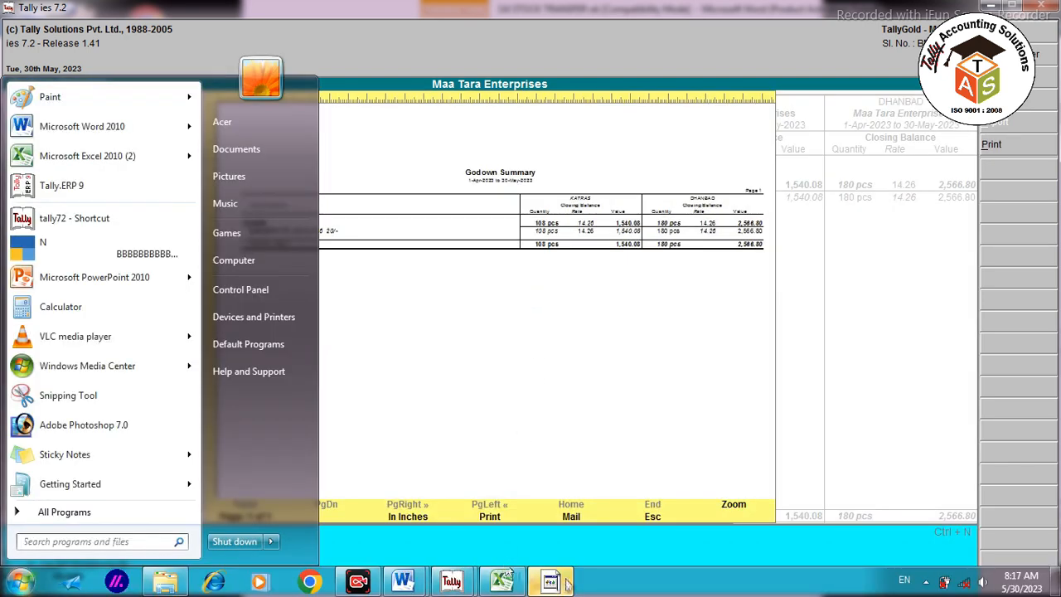
pyautogui.click(558, 582)
pyautogui.scroll(2, 273, 249)
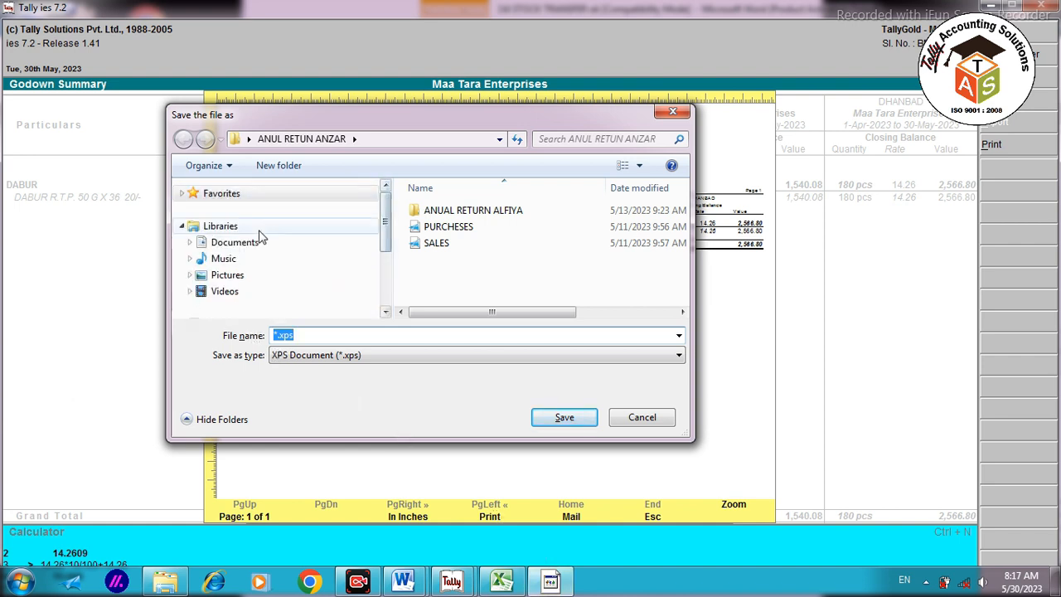
pyautogui.click(247, 139)
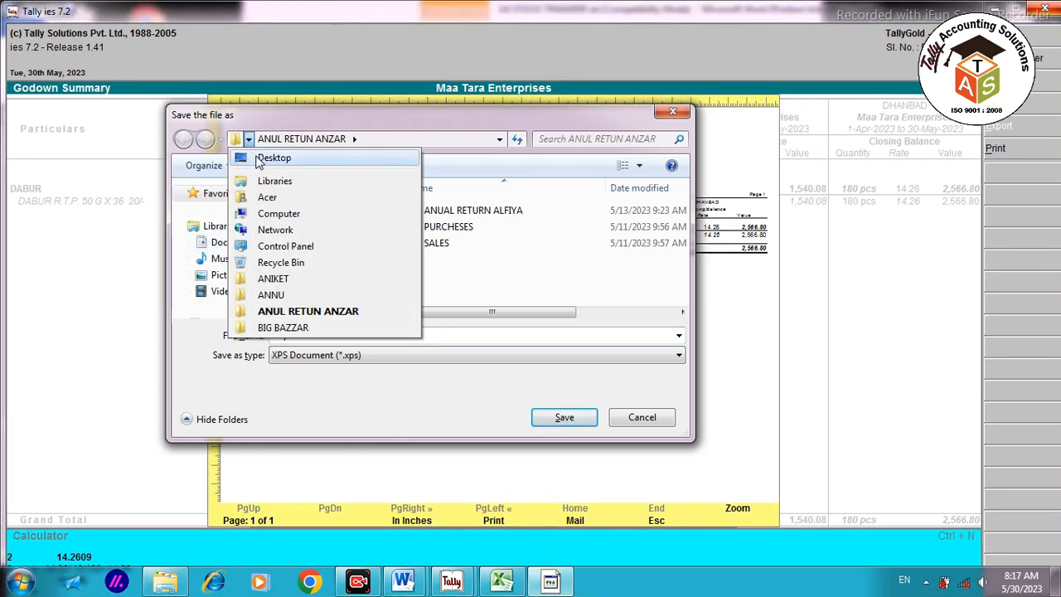
pyautogui.click(273, 158)
pyautogui.click(320, 335)
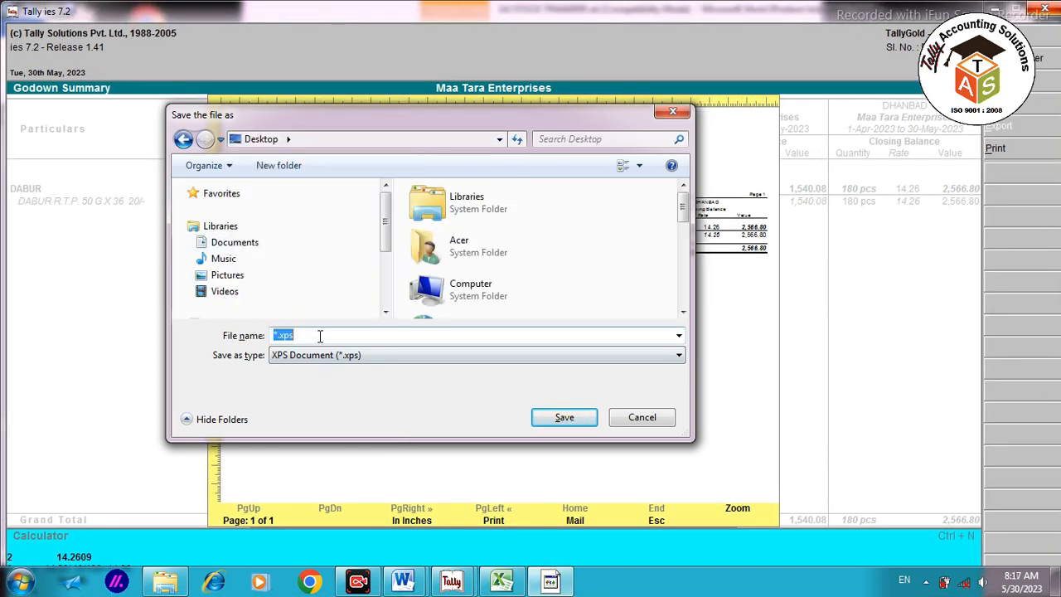
pyautogui.write('GOD')
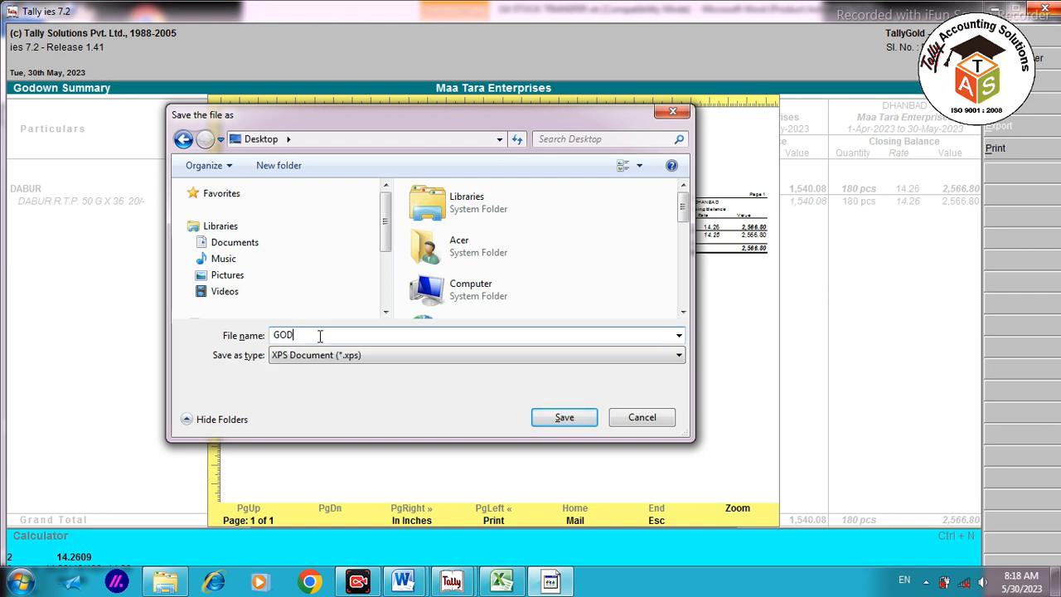
pyautogui.write('OWN REPORT')
pyautogui.press('Return')
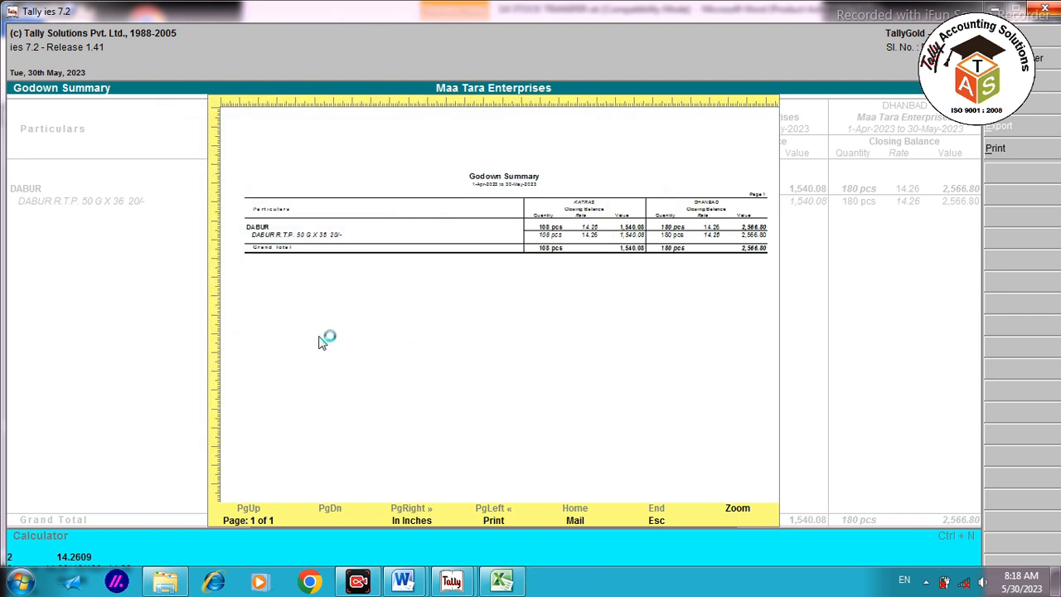